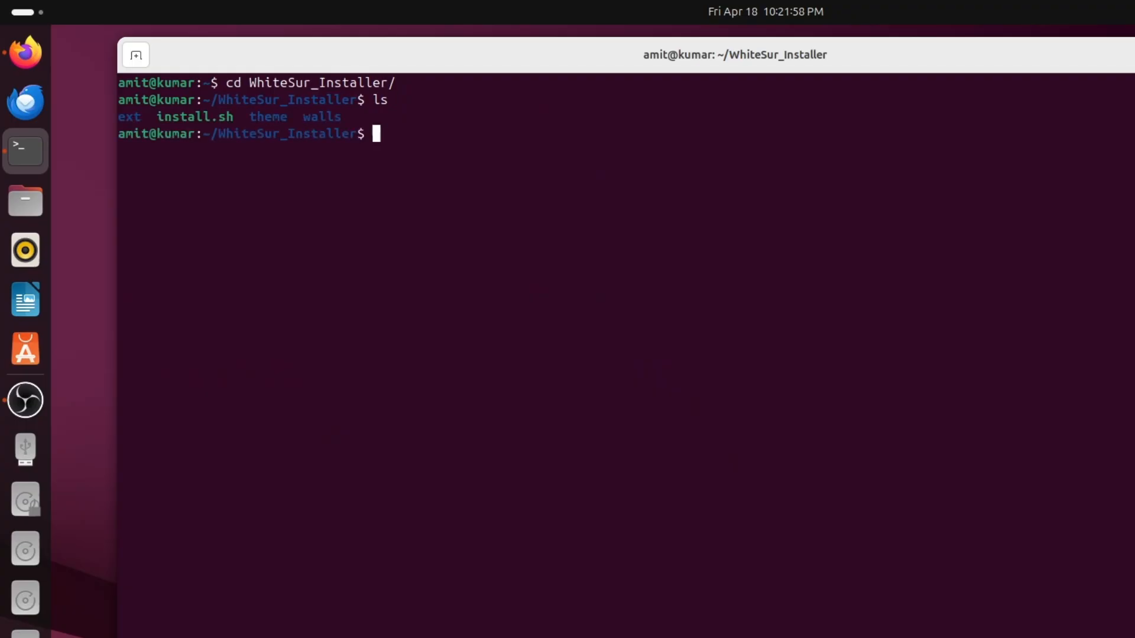
Run the install.sh script in the WhiteSur_Installer directory
{"action": "type", "text": "./in"}
{"action": "key", "text": "Tab"}
{"action": "key", "text": "Return"}
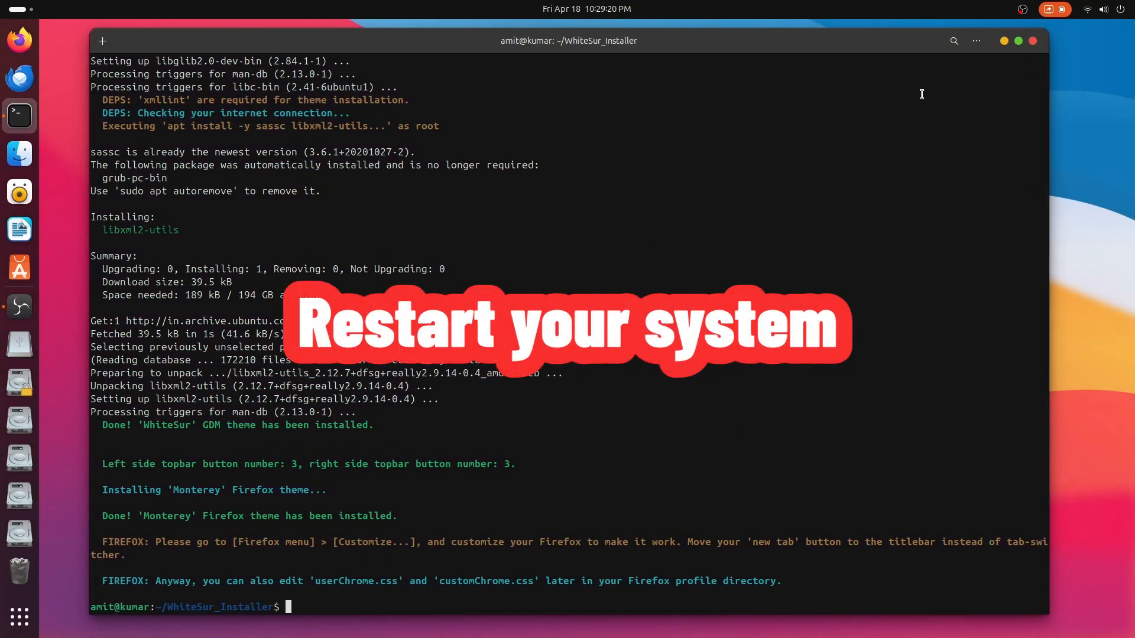
Close the terminal window and restart the system
{"action": "left_click", "coordinate": [1033, 41]}
{"action": "left_click", "coordinate": [1091, 14]}
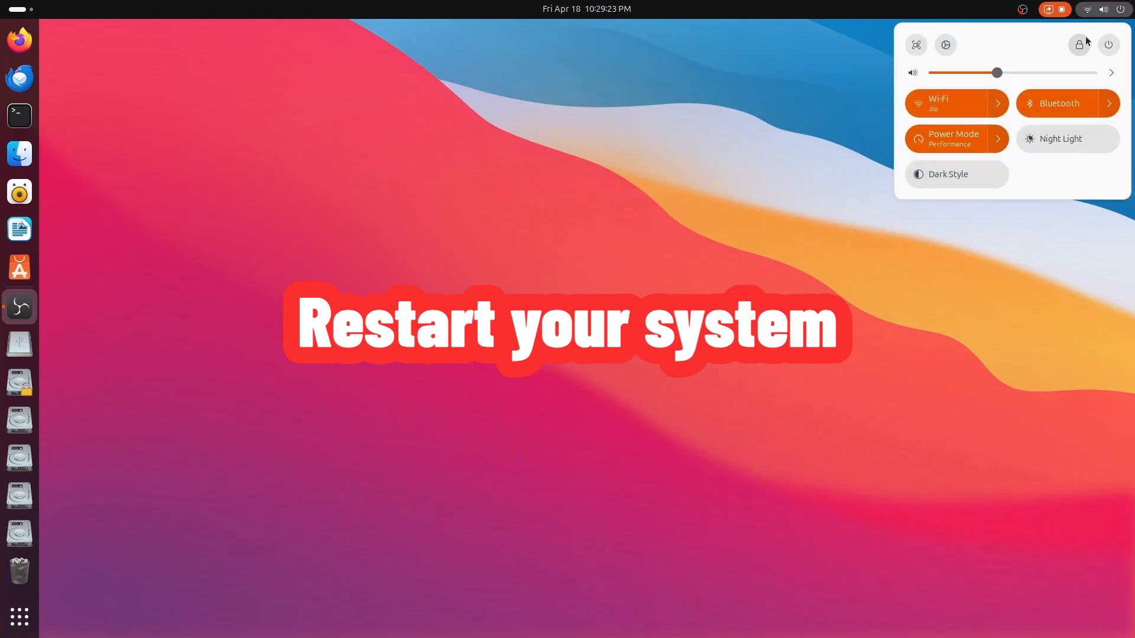
{"action": "left_click", "coordinate": [1107, 46]}
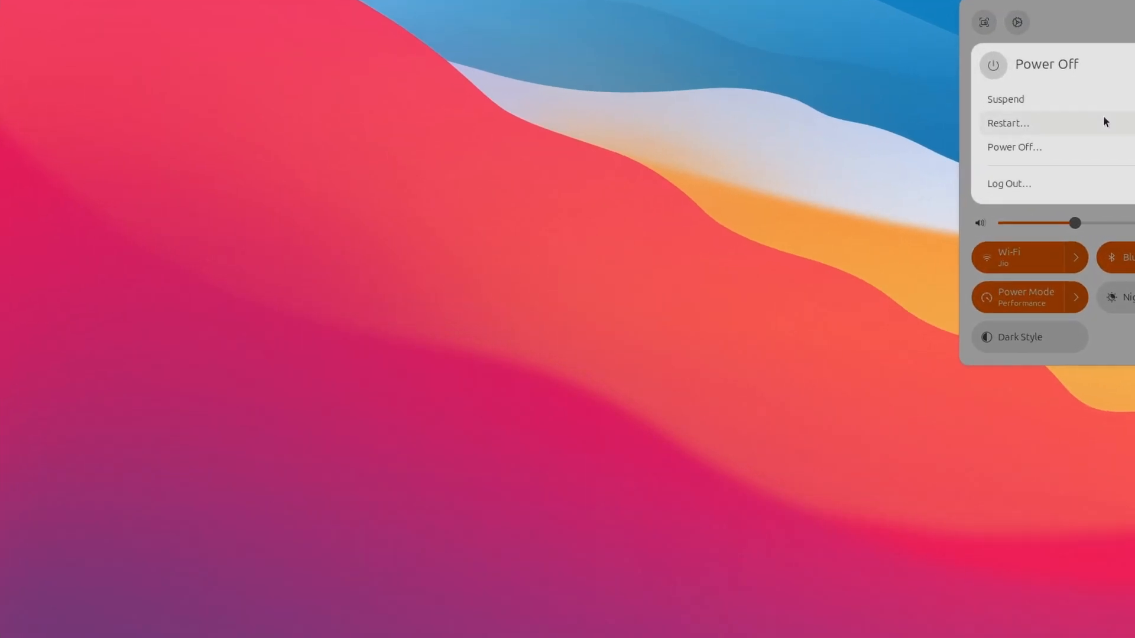
{"action": "left_click", "coordinate": [1103, 122]}
{"action": "left_click", "coordinate": [768, 407]}
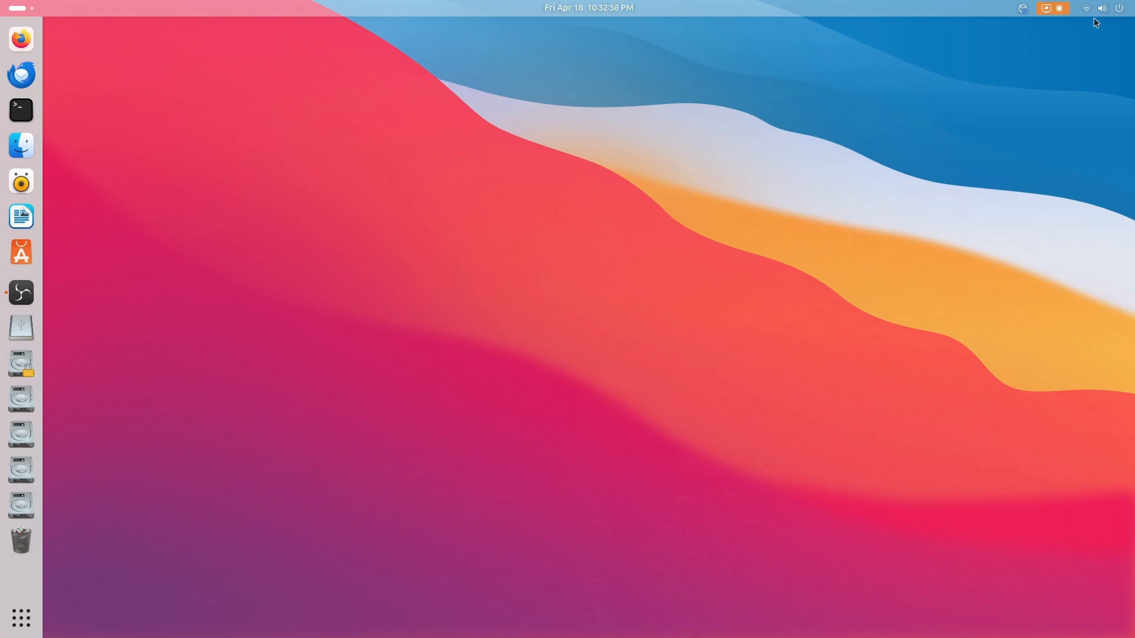
In the system settings for Ubuntu Desktop, turn on Auto-hide the Dock and turn off Panel Mode
{"action": "left_click", "coordinate": [1093, 17]}
{"action": "left_click", "coordinate": [947, 40]}
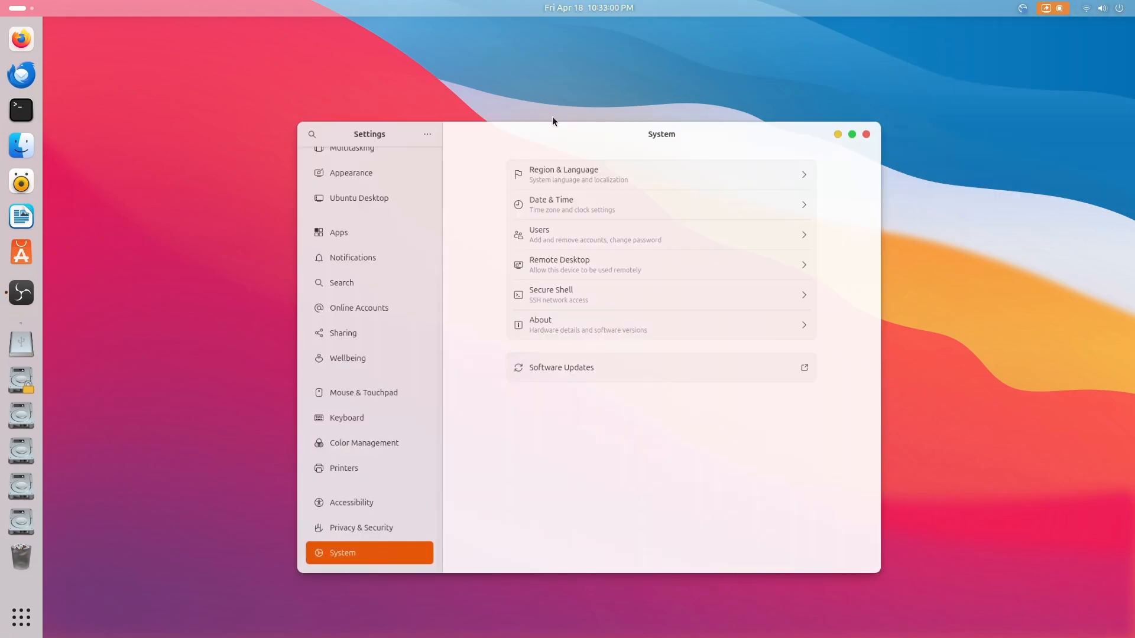
{"action": "scroll", "coordinate": [349, 272], "scroll_direction": "up", "scroll_amount": 5}
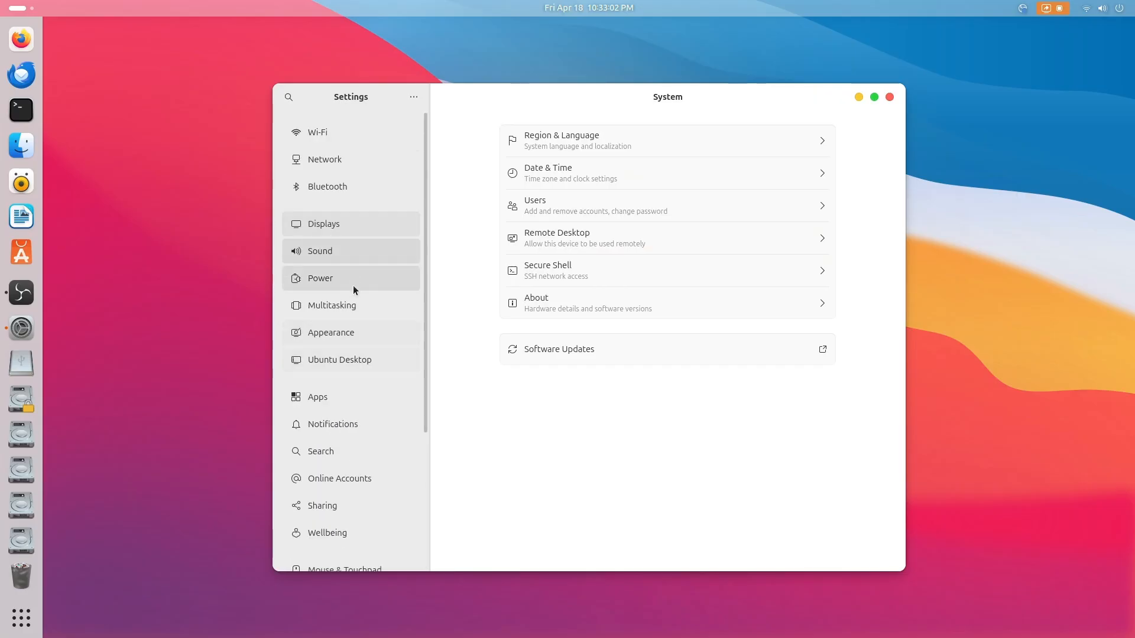
{"action": "left_click", "coordinate": [358, 340]}
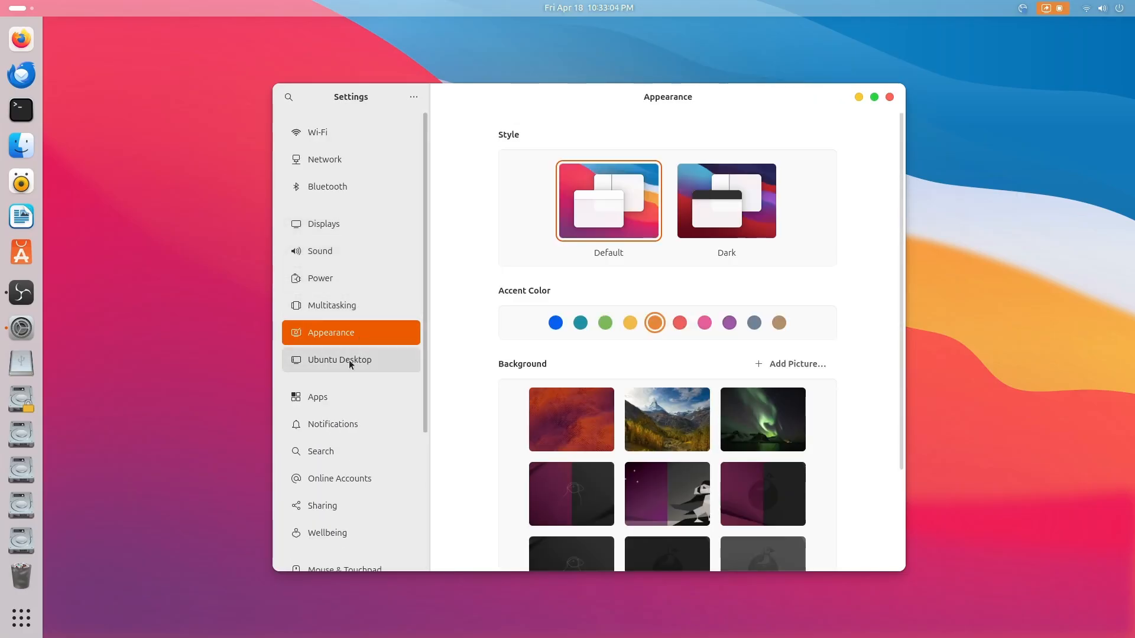
{"action": "left_click", "coordinate": [350, 360]}
{"action": "left_click", "coordinate": [814, 311]}
{"action": "left_click", "coordinate": [815, 343]}
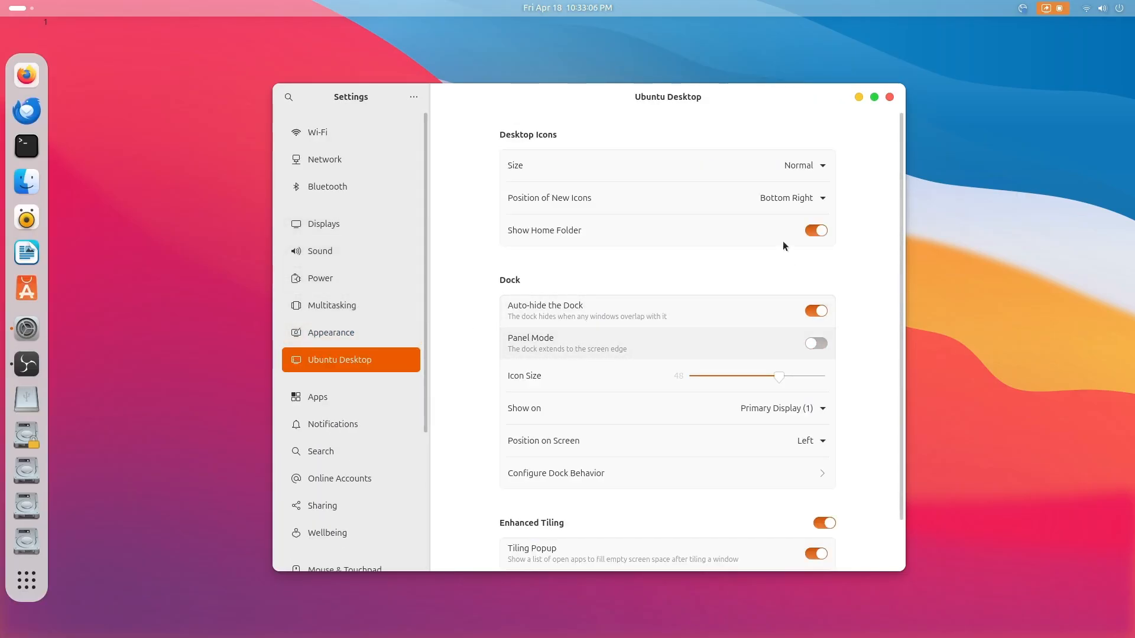
Set the dock's position on screen to Bottom and close the system settings
{"action": "left_click", "coordinate": [810, 404]}
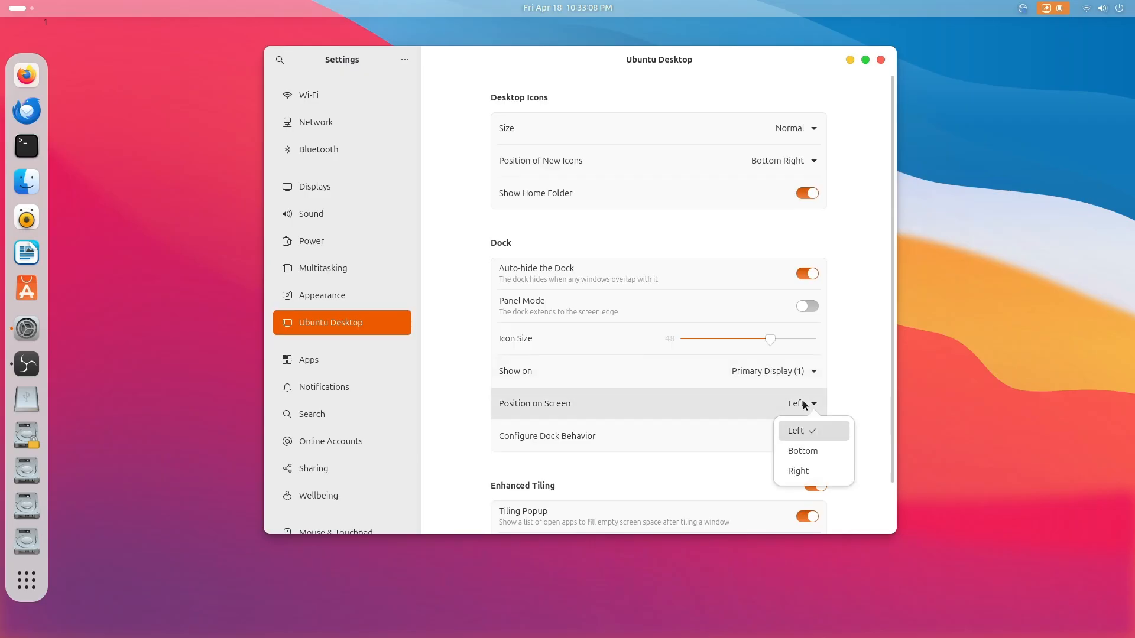
{"action": "left_click", "coordinate": [795, 450]}
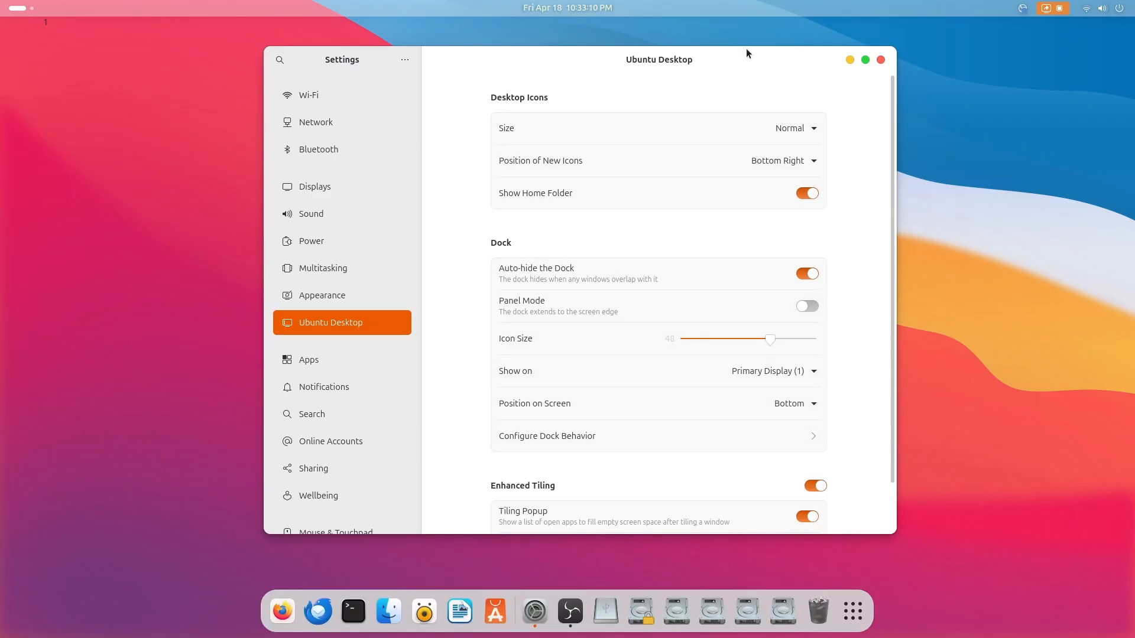
{"action": "left_click", "coordinate": [882, 61]}
Find Extension Manager among the installed applications and launch it
{"action": "left_click", "coordinate": [835, 610]}
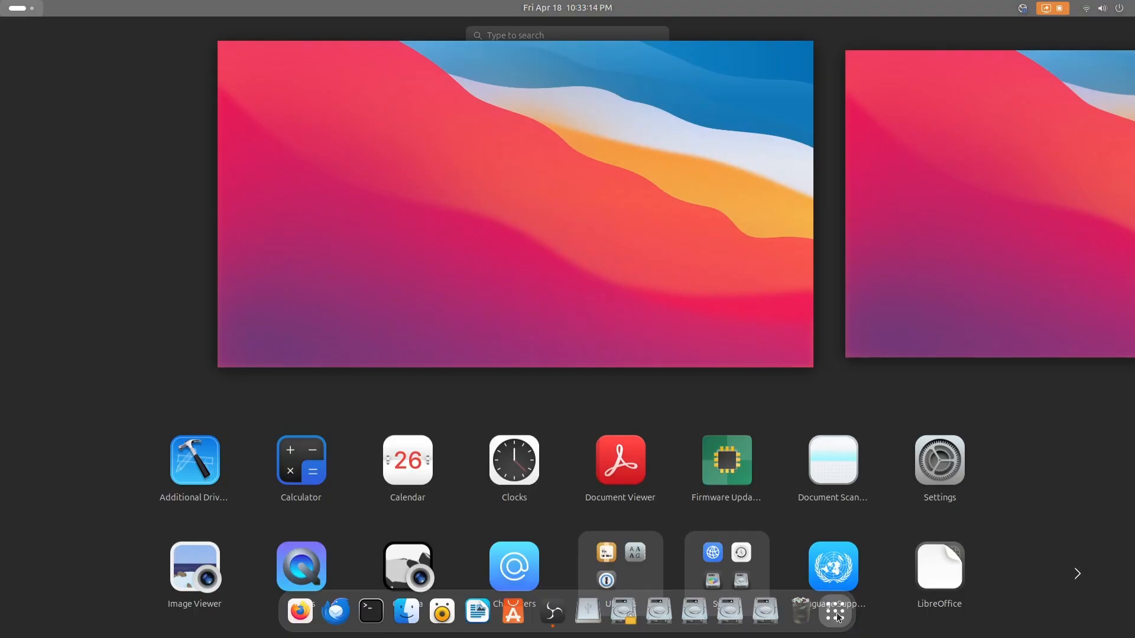
{"action": "scroll", "coordinate": [650, 363], "scroll_direction": "down", "scroll_amount": 1}
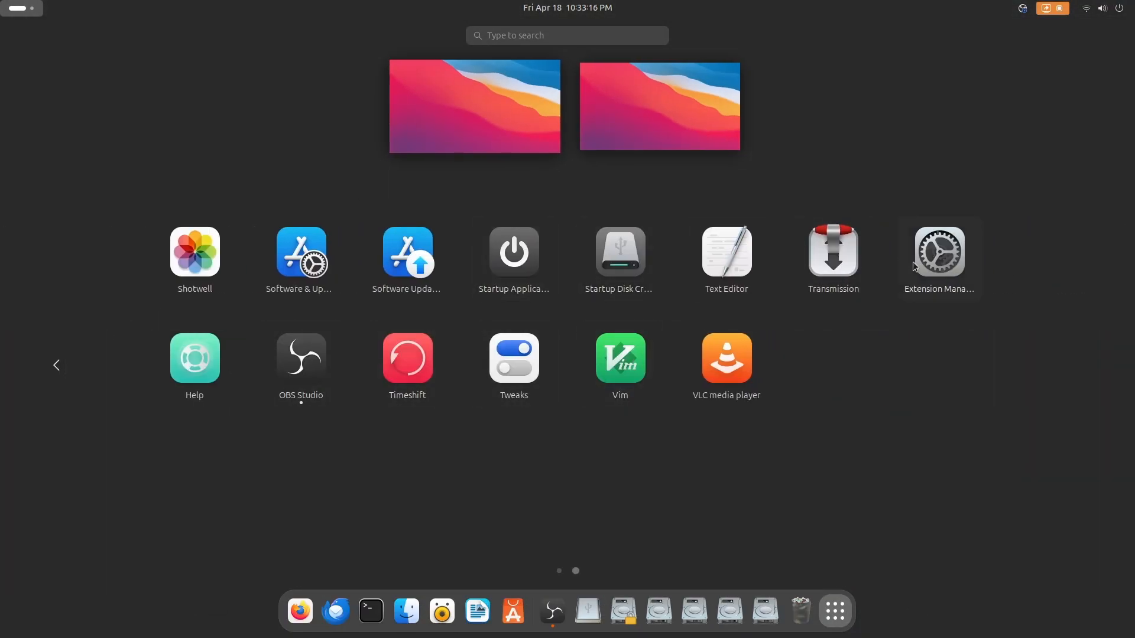
{"action": "left_click", "coordinate": [953, 256]}
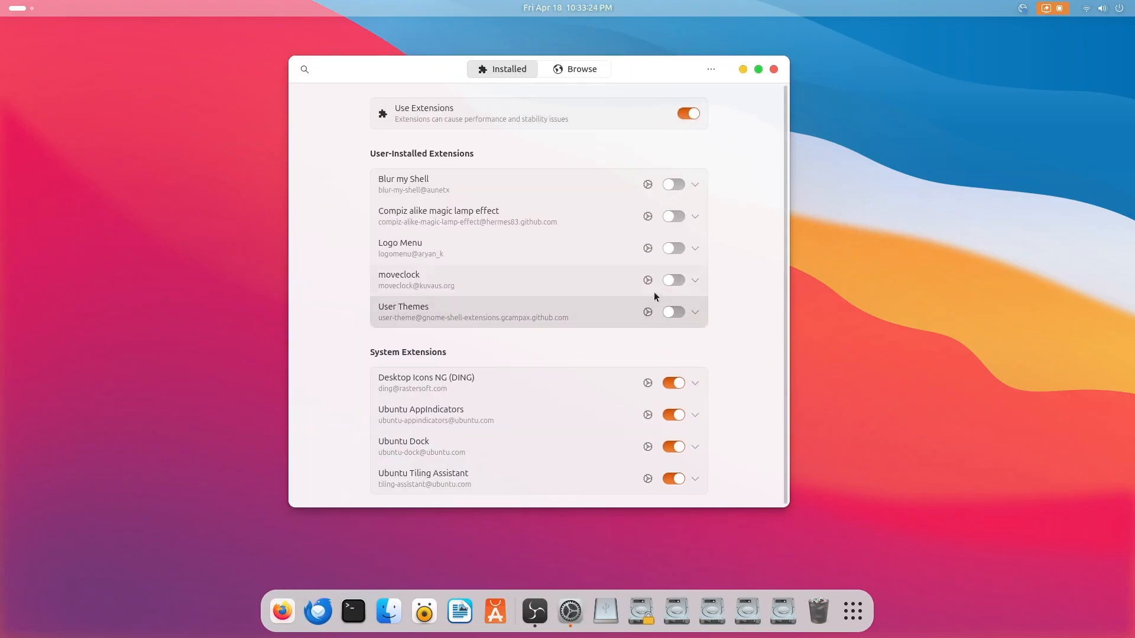
Enable the User Themes, moveclock, Compiz alike magic lamp effect, Blur my Shell and Logo Menu extensions
{"action": "left_click", "coordinate": [674, 312]}
{"action": "left_click", "coordinate": [673, 280]}
{"action": "left_click", "coordinate": [668, 248]}
{"action": "left_click", "coordinate": [672, 217]}
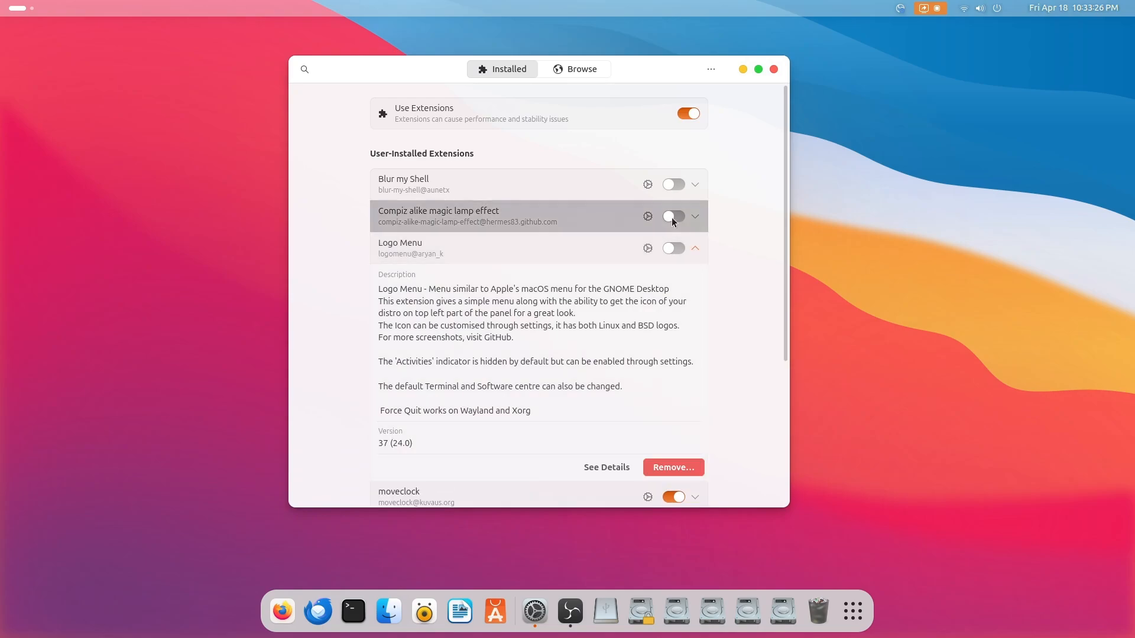
{"action": "left_click", "coordinate": [674, 185]}
{"action": "left_click", "coordinate": [673, 248]}
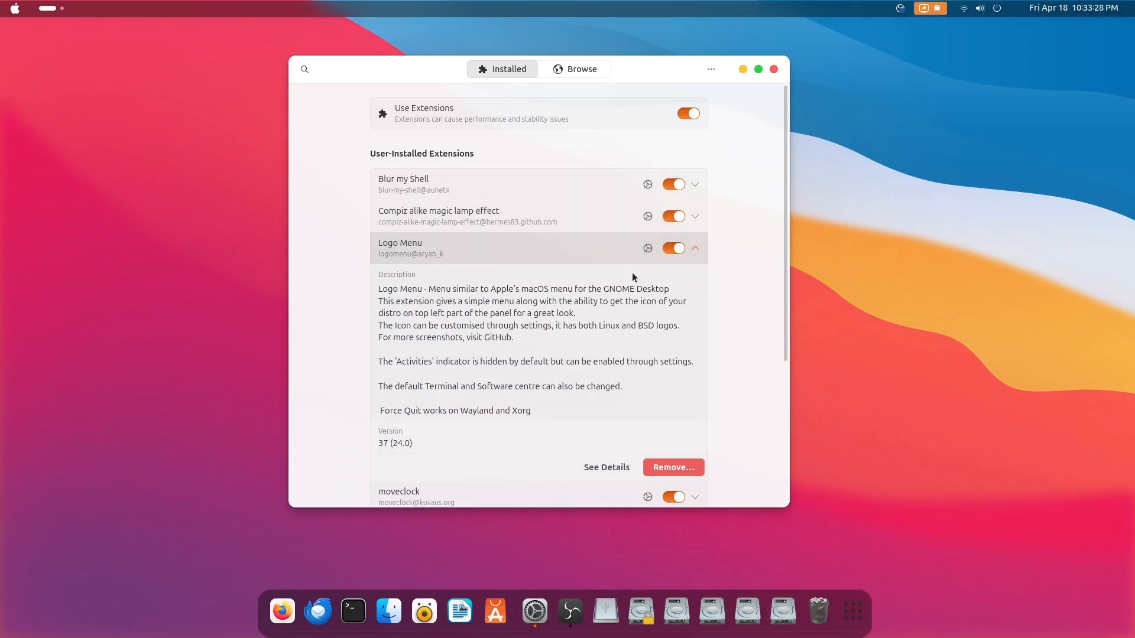
{"action": "scroll", "coordinate": [715, 225], "scroll_direction": "down", "scroll_amount": 5}
{"action": "scroll", "coordinate": [712, 227], "scroll_direction": "up", "scroll_amount": 2}
{"action": "scroll", "coordinate": [708, 223], "scroll_direction": "up", "scroll_amount": 2}
{"action": "left_click", "coordinate": [697, 244]}
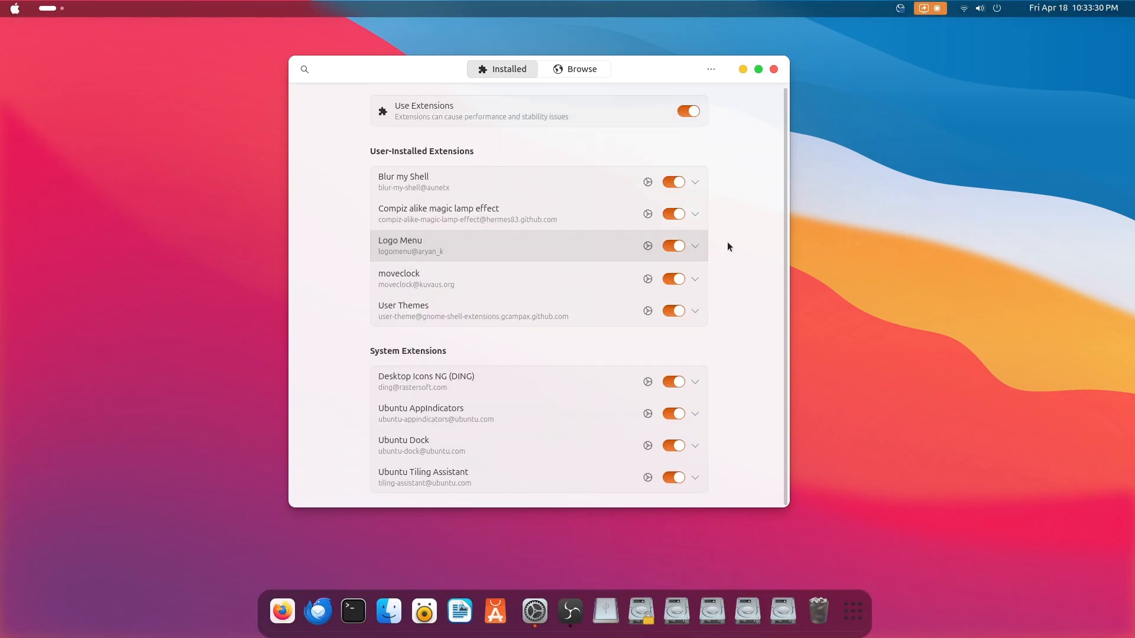
In the Ubuntu Dock extension's launcher settings, place the Show Applications icon at the beginning of the dock
{"action": "left_click", "coordinate": [648, 446]}
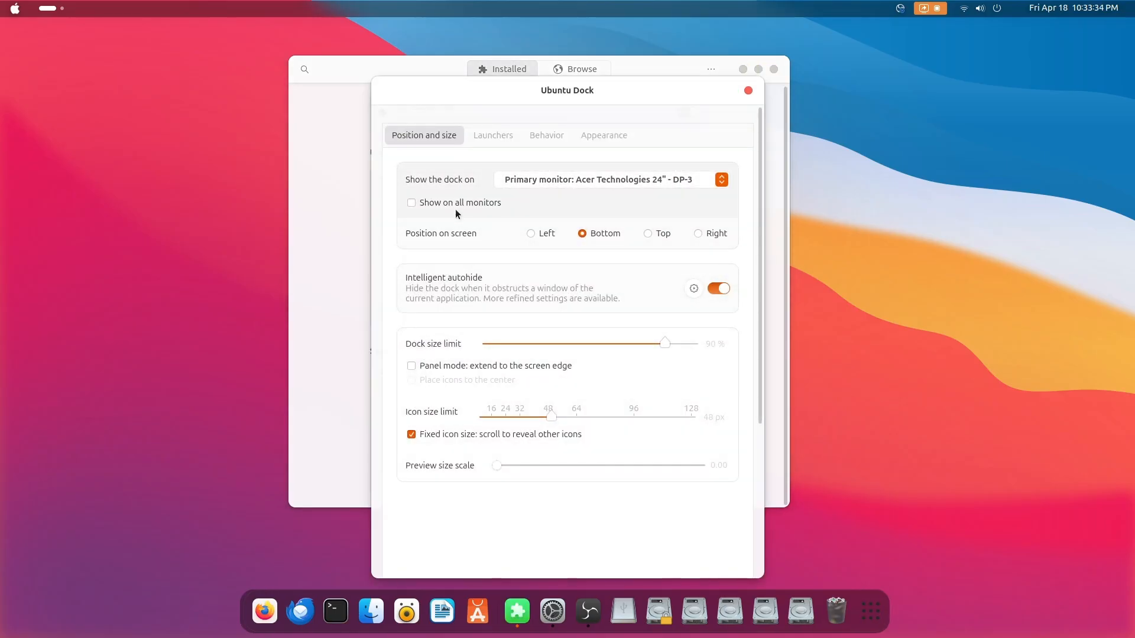
{"action": "left_click", "coordinate": [483, 137]}
{"action": "left_click", "coordinate": [430, 408]}
{"action": "left_click", "coordinate": [428, 418]}
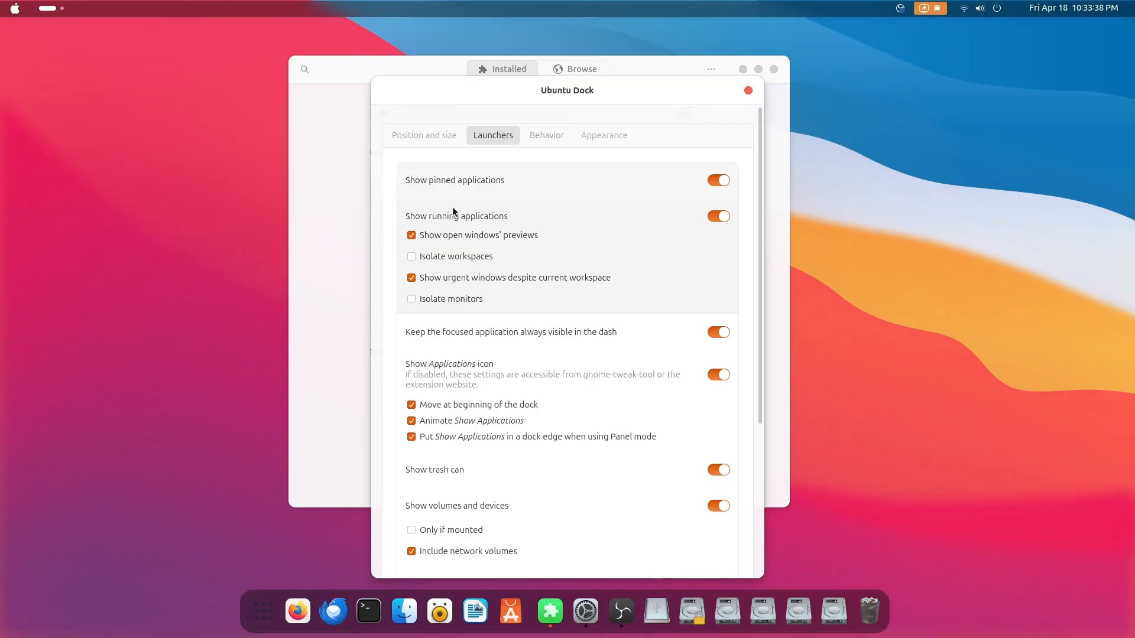
Turn on the dock's built-in theme, turn off Shrink the dash, and close the dock settings and Extension Manager
{"action": "left_click", "coordinate": [587, 137]}
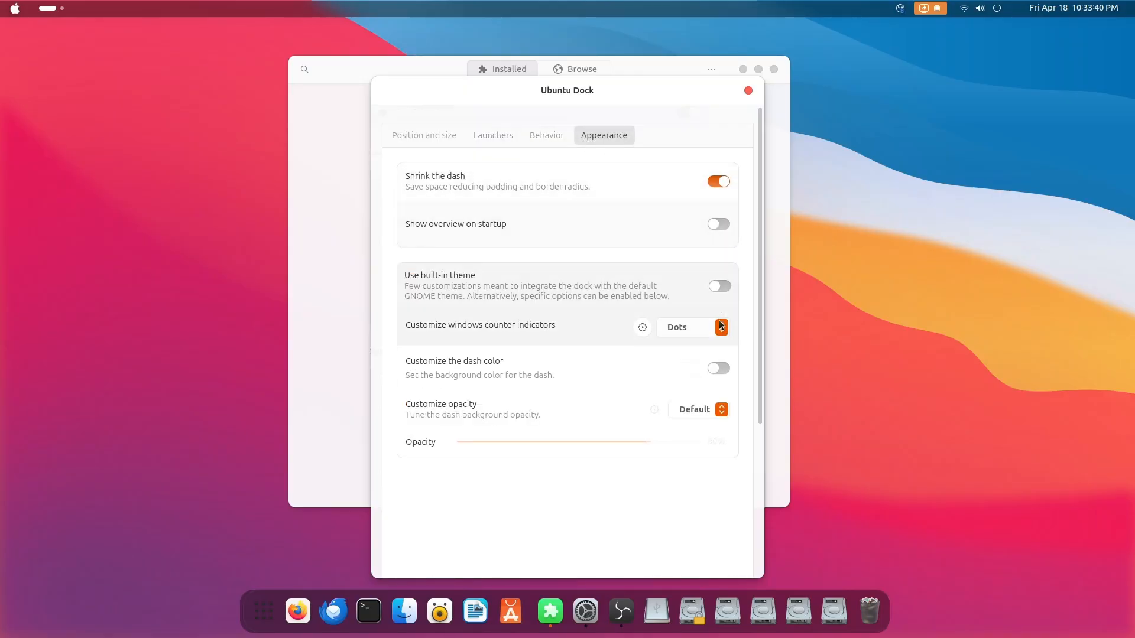
{"action": "left_click", "coordinate": [720, 286]}
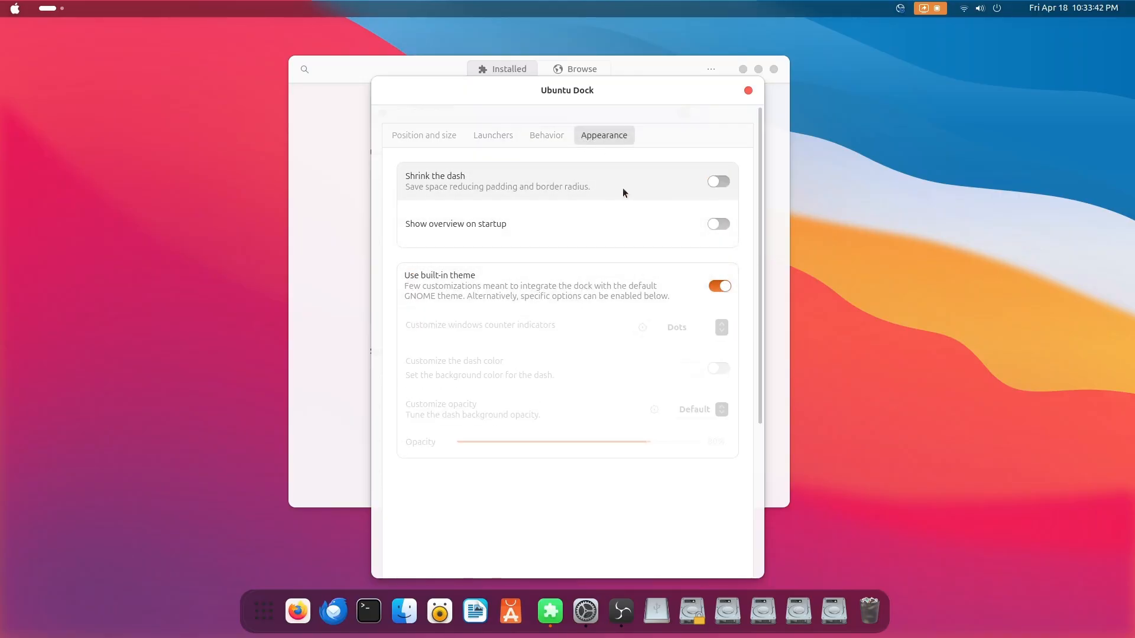
{"action": "left_click", "coordinate": [424, 137]}
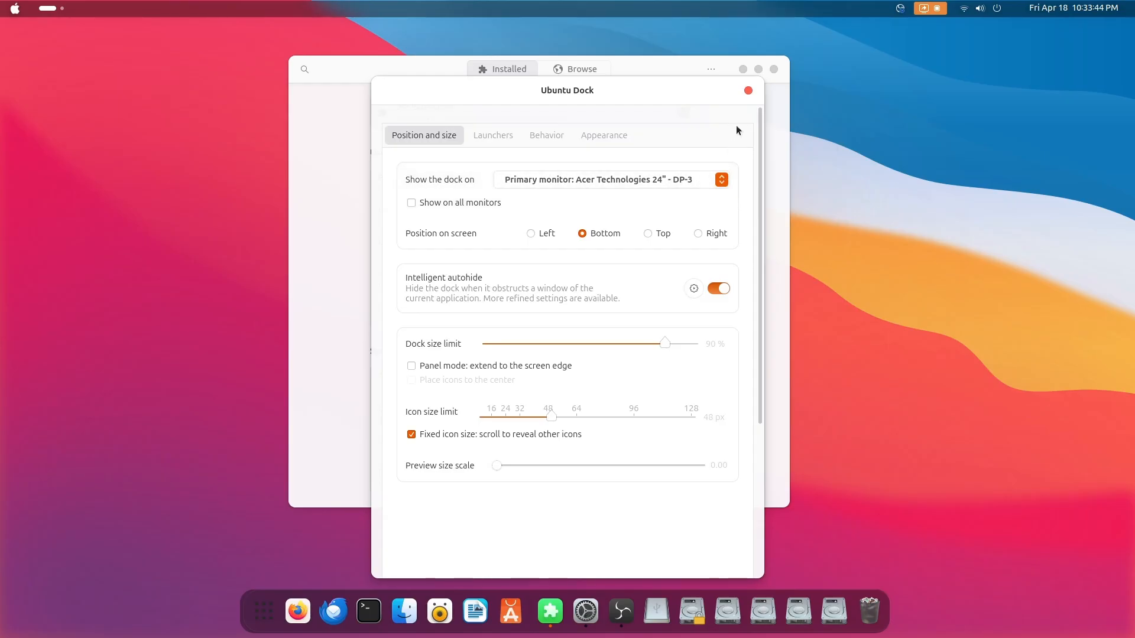
{"action": "left_click", "coordinate": [747, 91]}
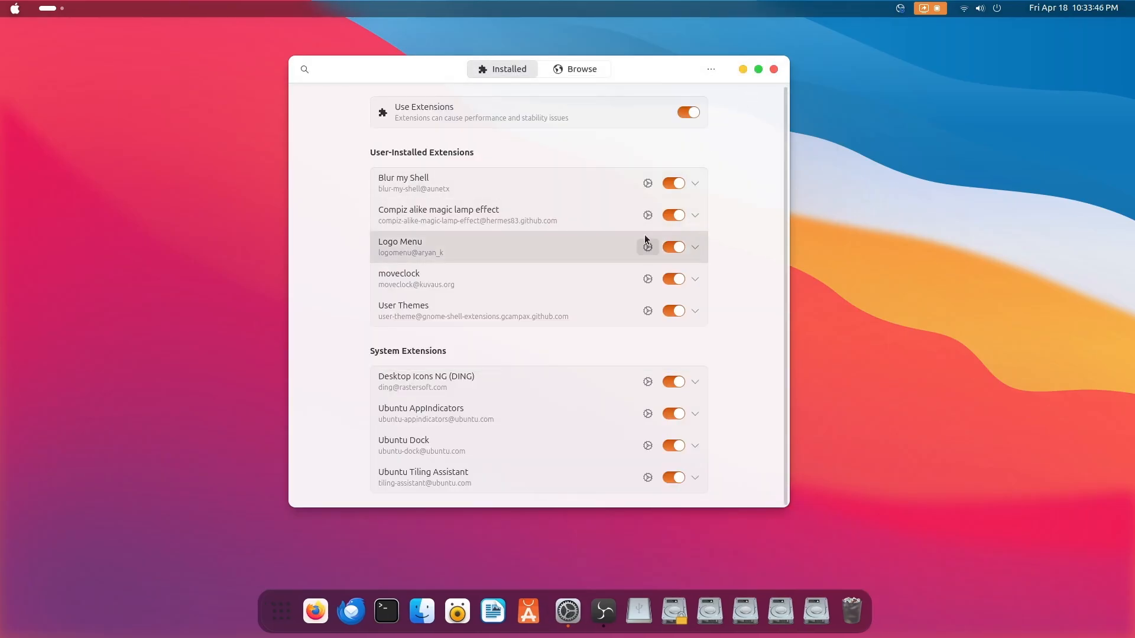
{"action": "left_click_drag", "start_coordinate": [667, 66], "coordinate": [668, 44]}
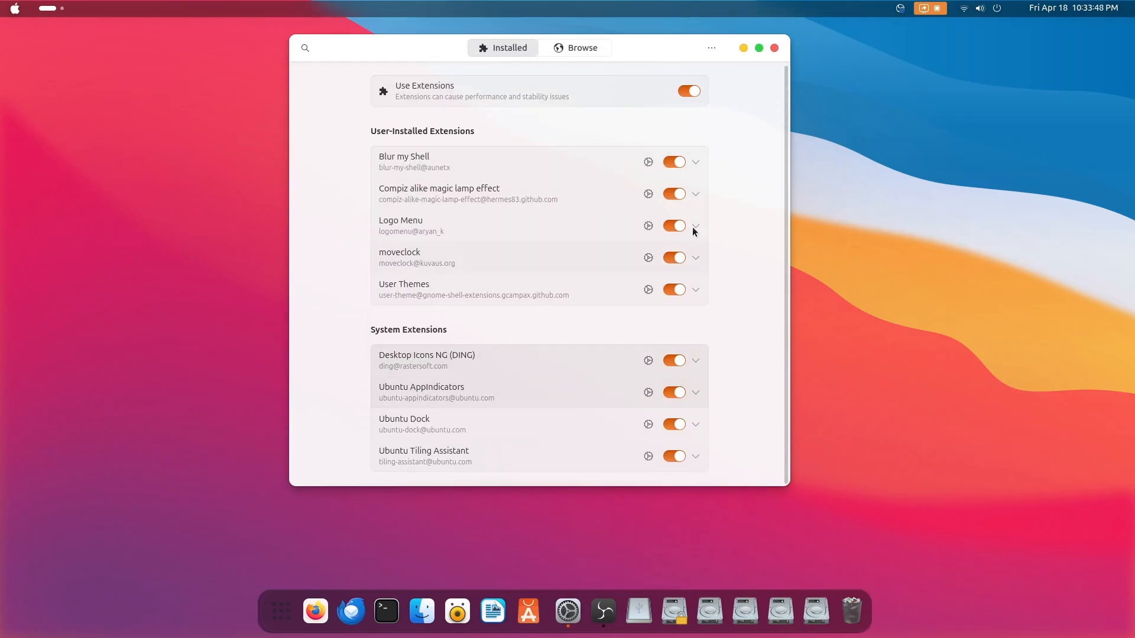
{"action": "left_click", "coordinate": [774, 48]}
Launch Tweaks and set the placement of the window titlebar buttons to Left
{"action": "left_click", "coordinate": [299, 610]}
{"action": "scroll", "coordinate": [595, 391], "scroll_direction": "down", "scroll_amount": 1}
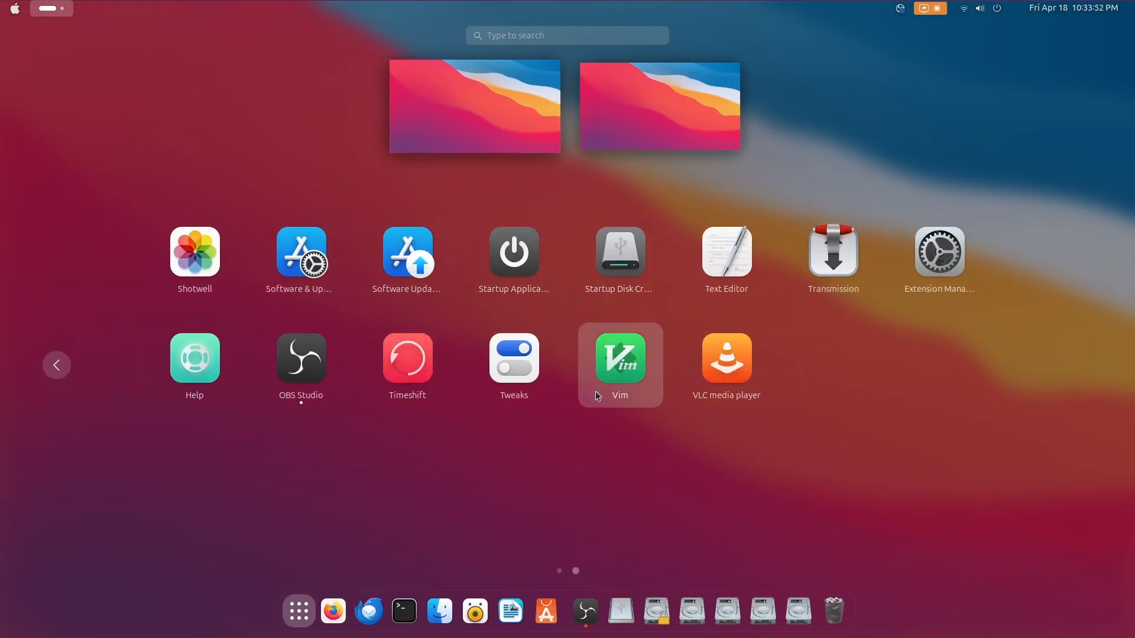
{"action": "left_click", "coordinate": [505, 388]}
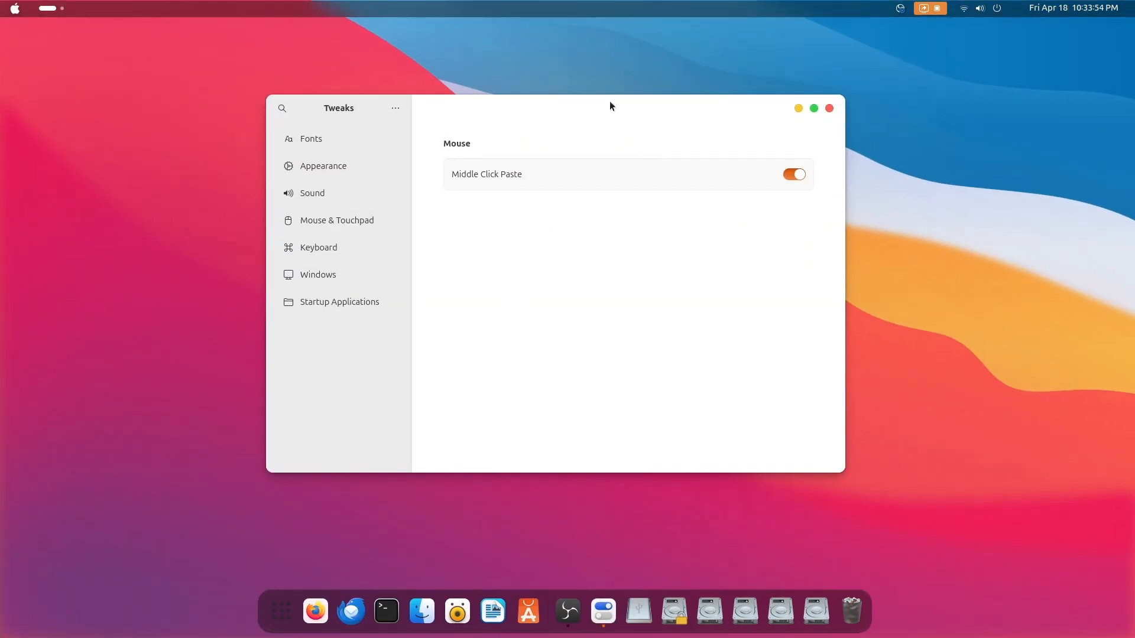
{"action": "left_click", "coordinate": [325, 277]}
{"action": "left_click", "coordinate": [741, 359]}
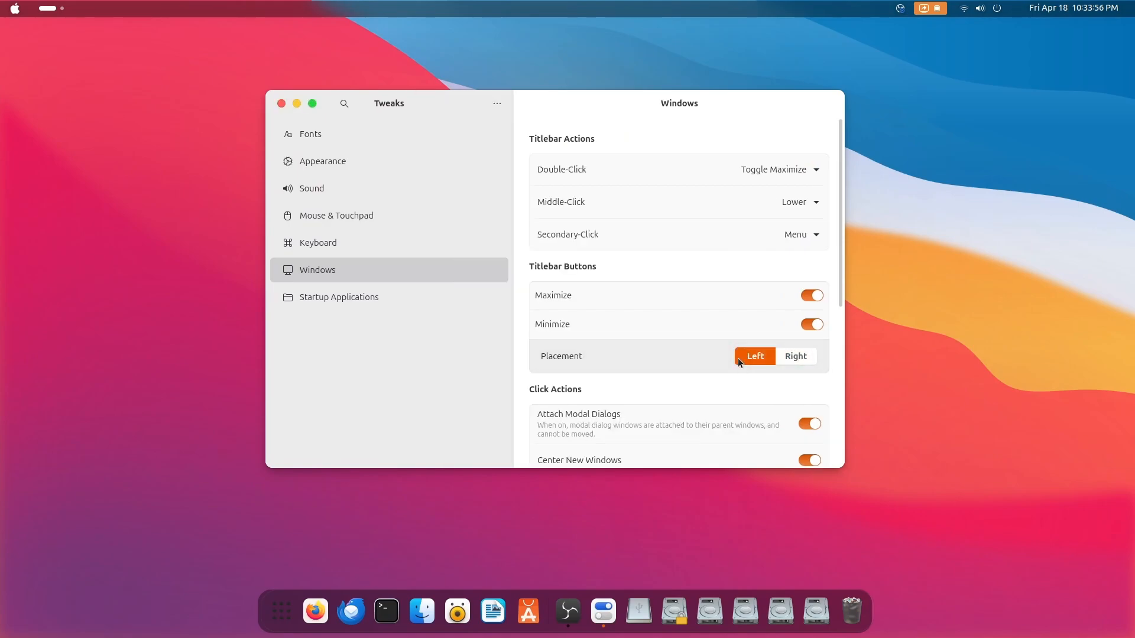
In the Tweaks appearance styles, set the icons to WhiteSur-light and the shell theme to WhiteSur-Light
{"action": "left_click", "coordinate": [408, 161]}
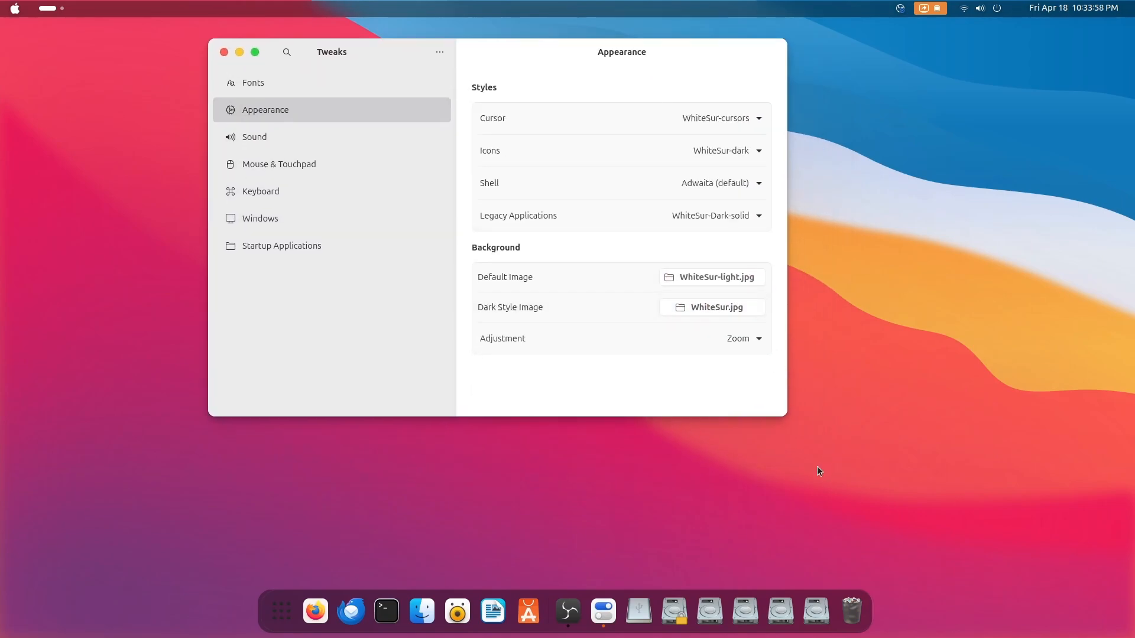
{"action": "left_click_drag", "start_coordinate": [785, 417], "coordinate": [864, 448]}
{"action": "left_click", "coordinate": [818, 152]}
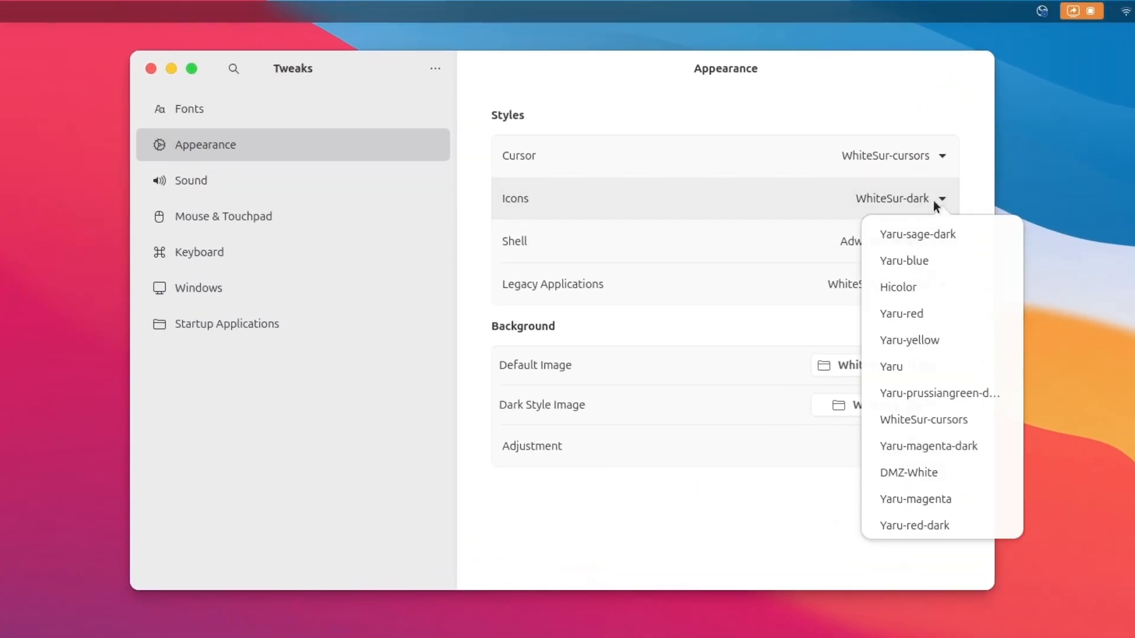
{"action": "scroll", "coordinate": [907, 438], "scroll_direction": "down", "scroll_amount": 3}
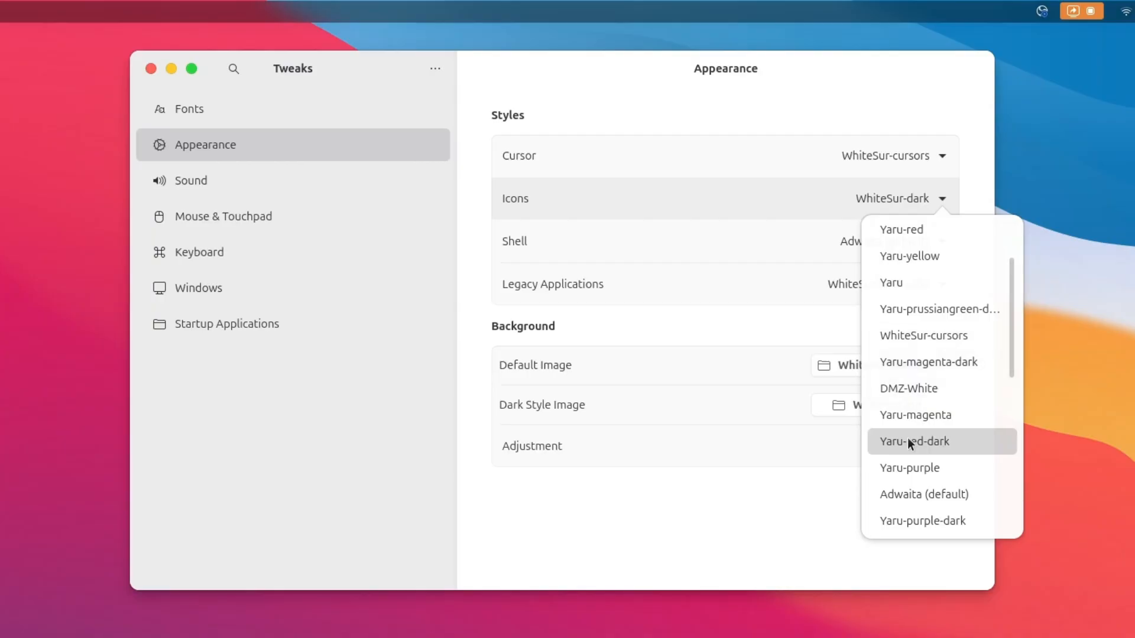
{"action": "scroll", "coordinate": [910, 442], "scroll_direction": "down", "scroll_amount": 6}
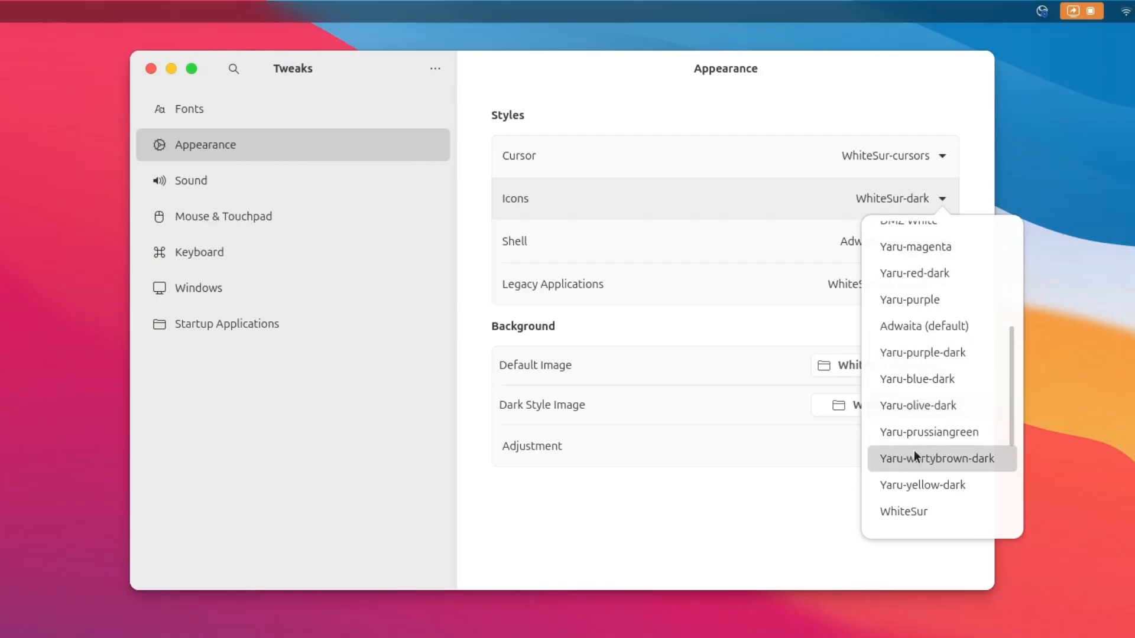
{"action": "scroll", "coordinate": [921, 493], "scroll_direction": "down", "scroll_amount": 2}
{"action": "left_click", "coordinate": [942, 523]}
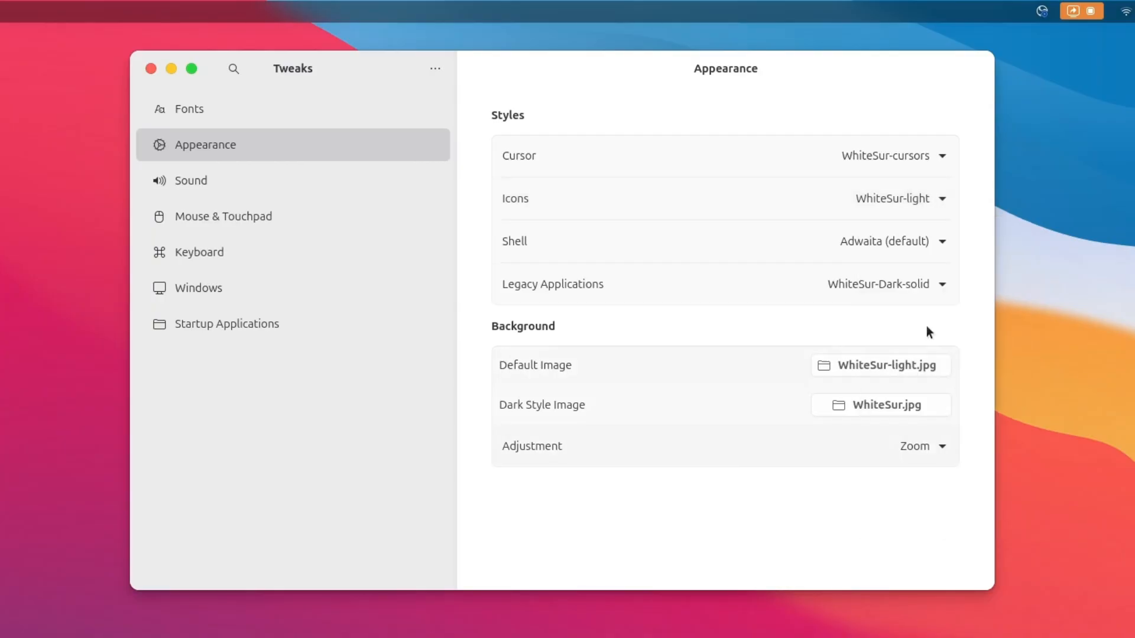
{"action": "left_click", "coordinate": [913, 242]}
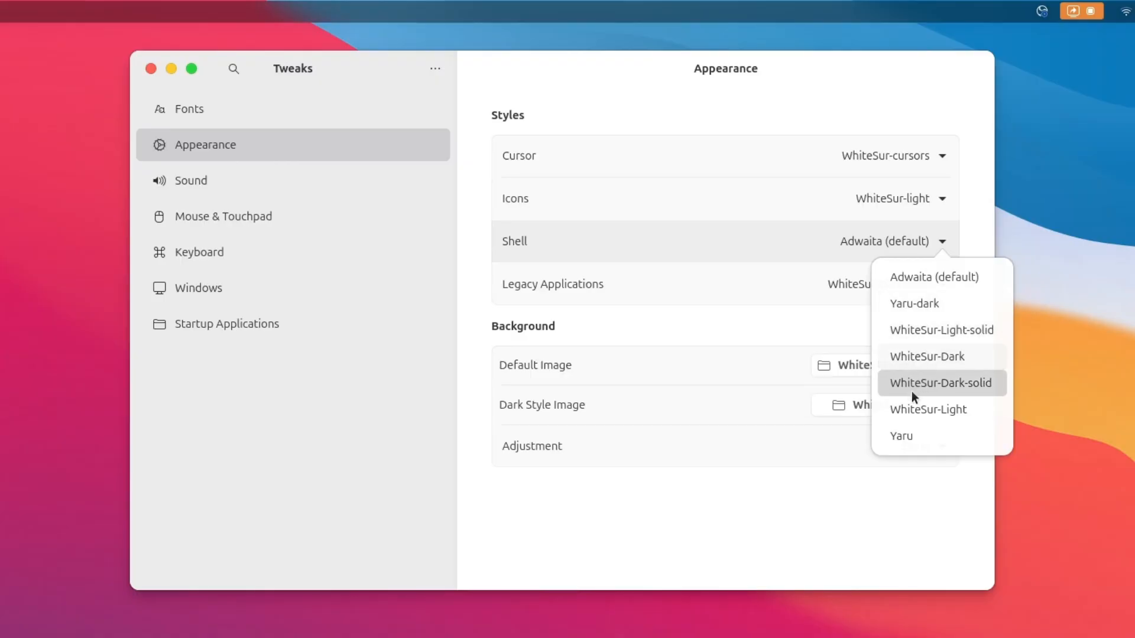
{"action": "left_click", "coordinate": [911, 408]}
Set the legacy applications theme to WhiteSur-Light-solid and close Tweaks
{"action": "left_click", "coordinate": [906, 283]}
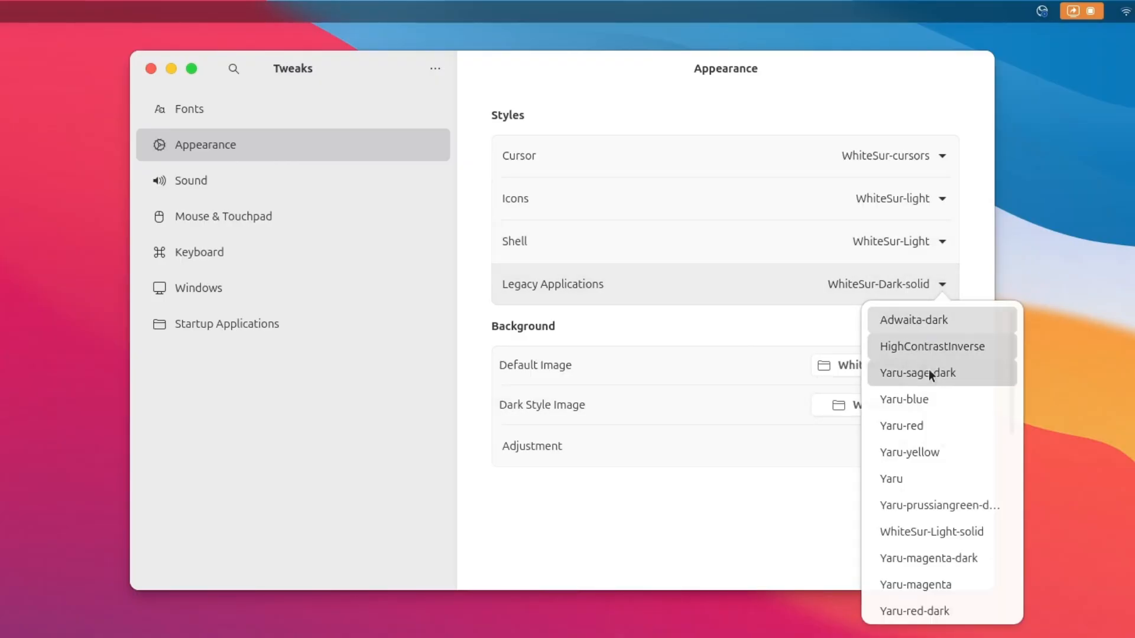
{"action": "scroll", "coordinate": [942, 490], "scroll_direction": "down", "scroll_amount": 5}
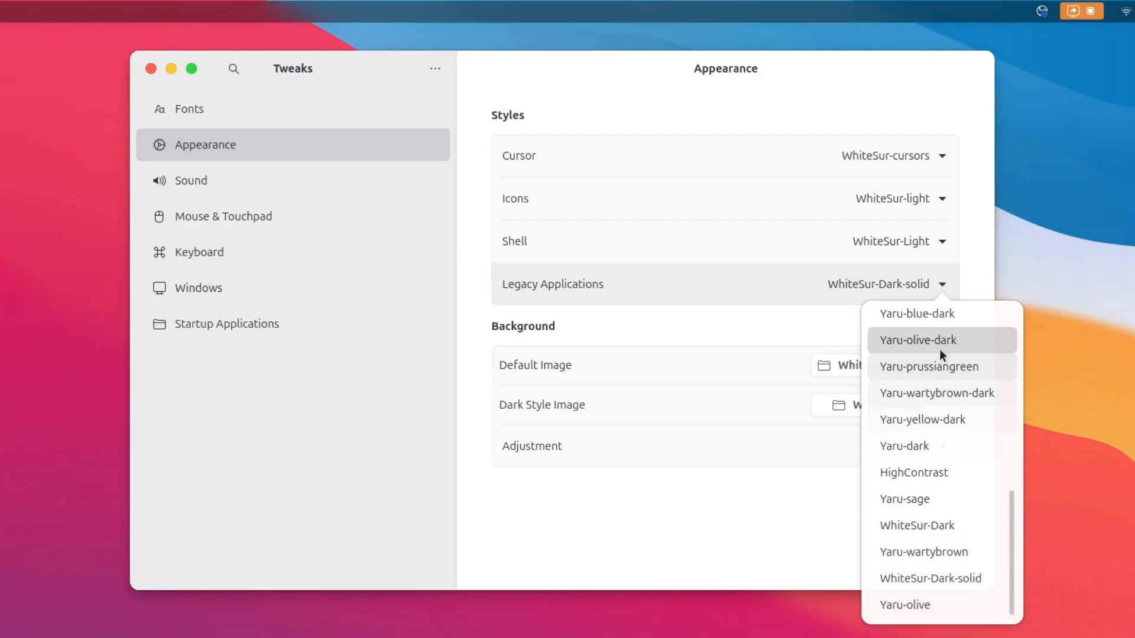
{"action": "scroll", "coordinate": [958, 478], "scroll_direction": "up", "scroll_amount": 1}
{"action": "scroll", "coordinate": [958, 477], "scroll_direction": "up", "scroll_amount": 3}
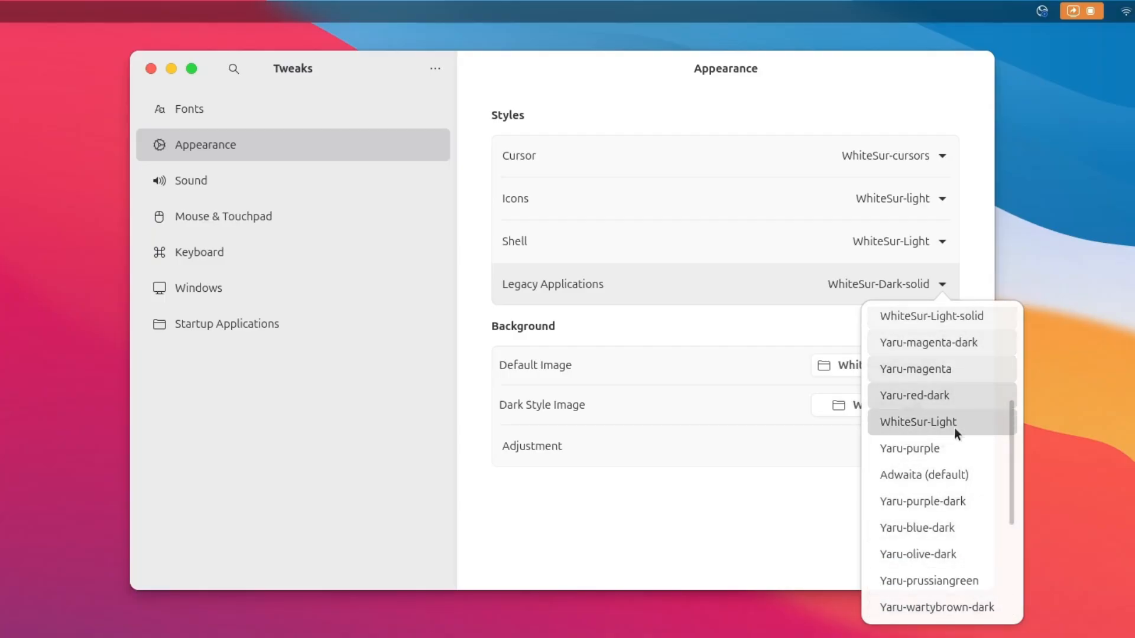
{"action": "left_click", "coordinate": [951, 318]}
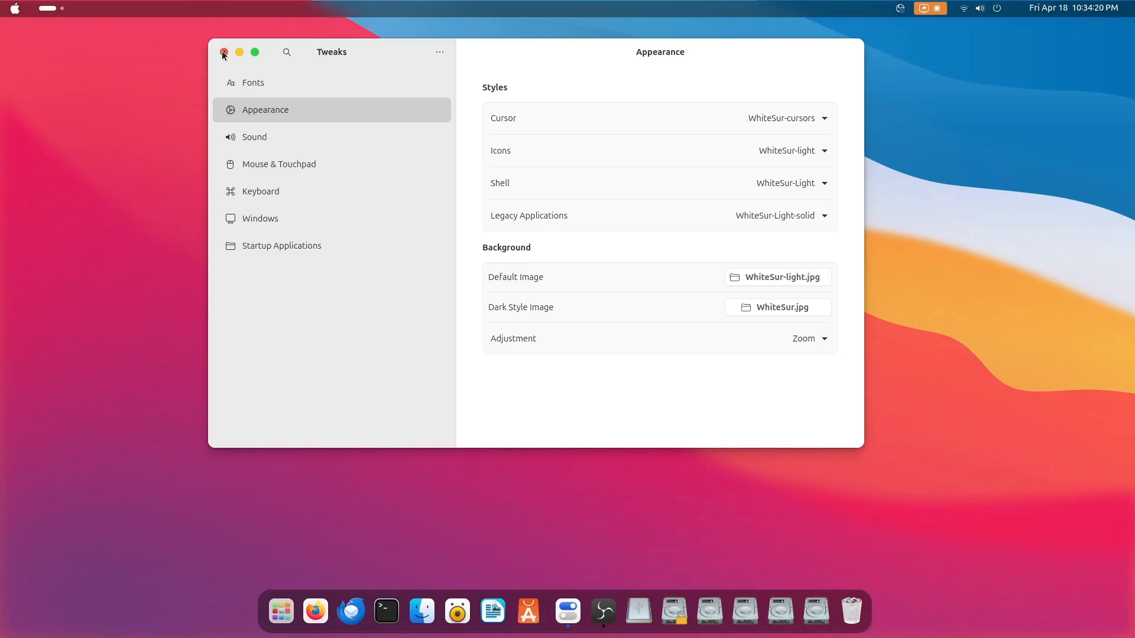
{"action": "left_click", "coordinate": [223, 53]}
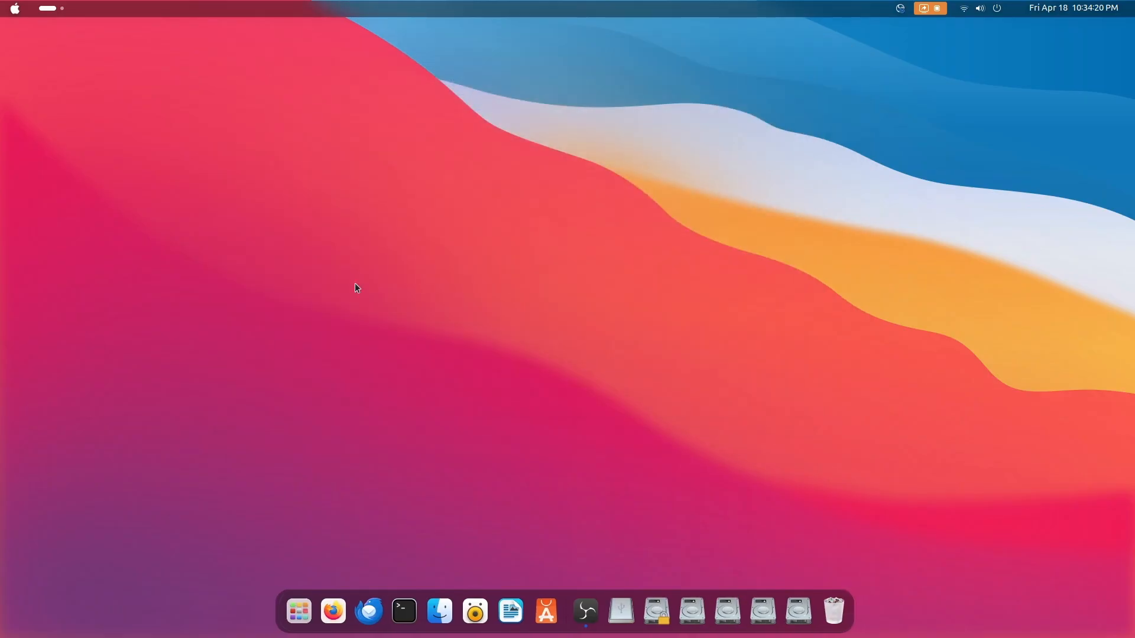
Look through the pages of the application grid to check the themed icons, and leave it
{"action": "left_click", "coordinate": [307, 616]}
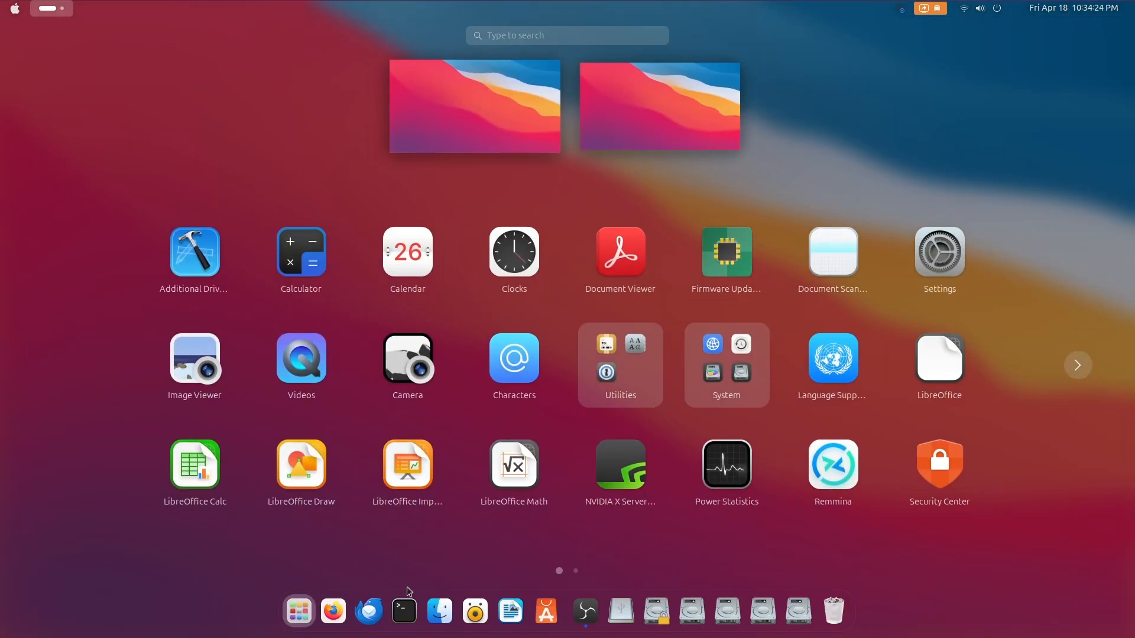
{"action": "scroll", "coordinate": [660, 390], "scroll_direction": "down", "scroll_amount": 1}
{"action": "scroll", "coordinate": [660, 390], "scroll_direction": "up", "scroll_amount": 1}
{"action": "left_click", "coordinate": [299, 613]}
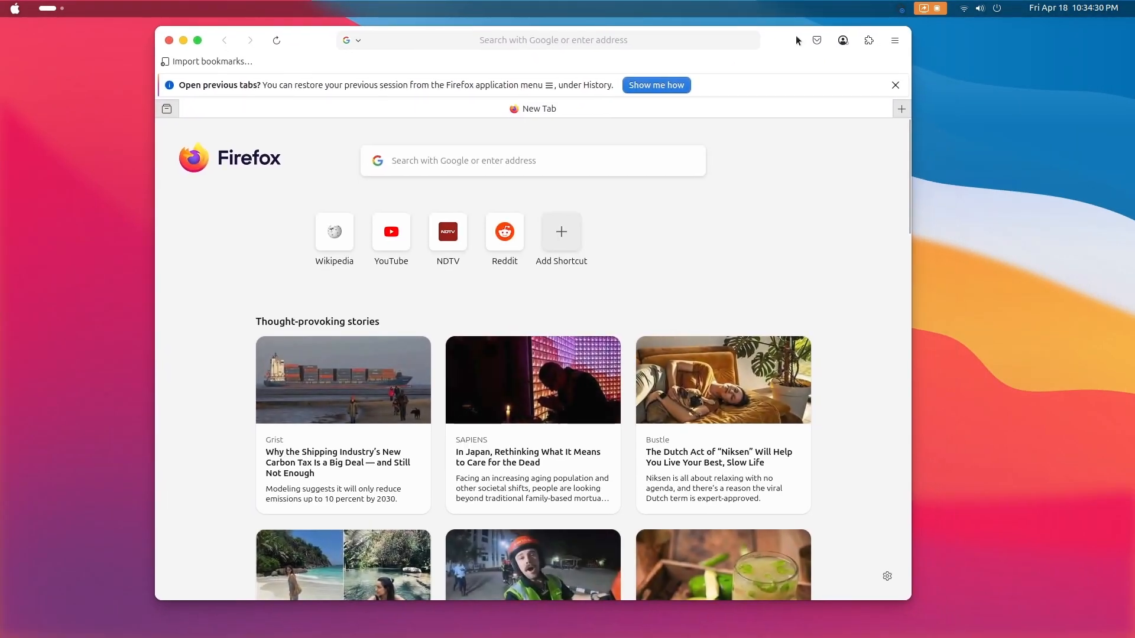
Dismiss Firefox's notice about previous tabs and open the toolbar customization page
{"action": "left_click", "coordinate": [895, 85]}
{"action": "left_click", "coordinate": [894, 42]}
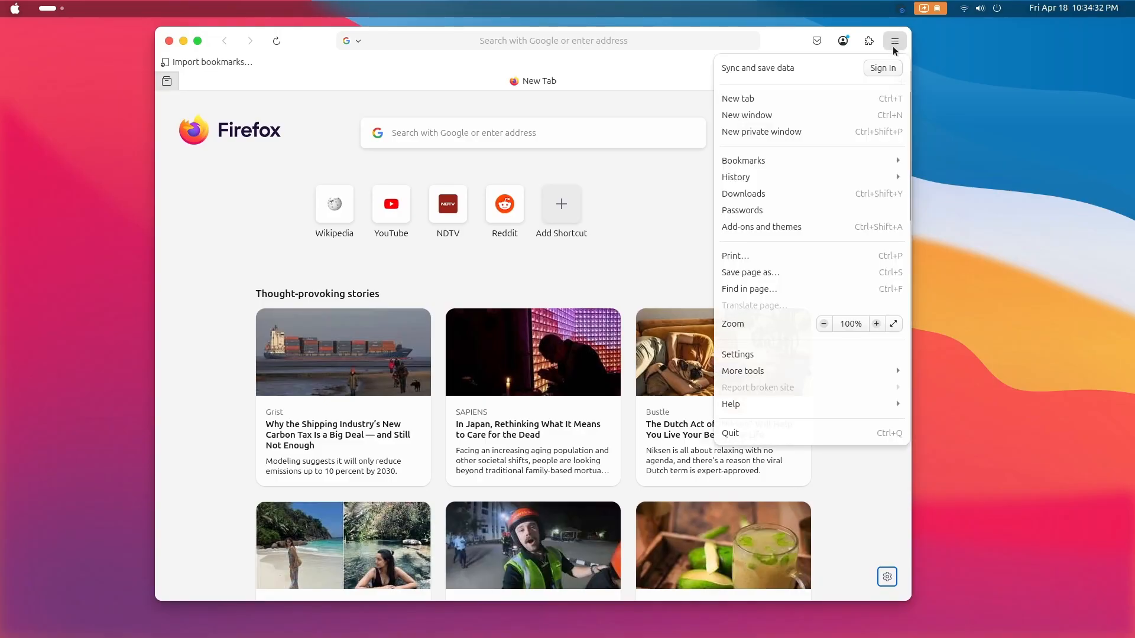
{"action": "left_click", "coordinate": [825, 365]}
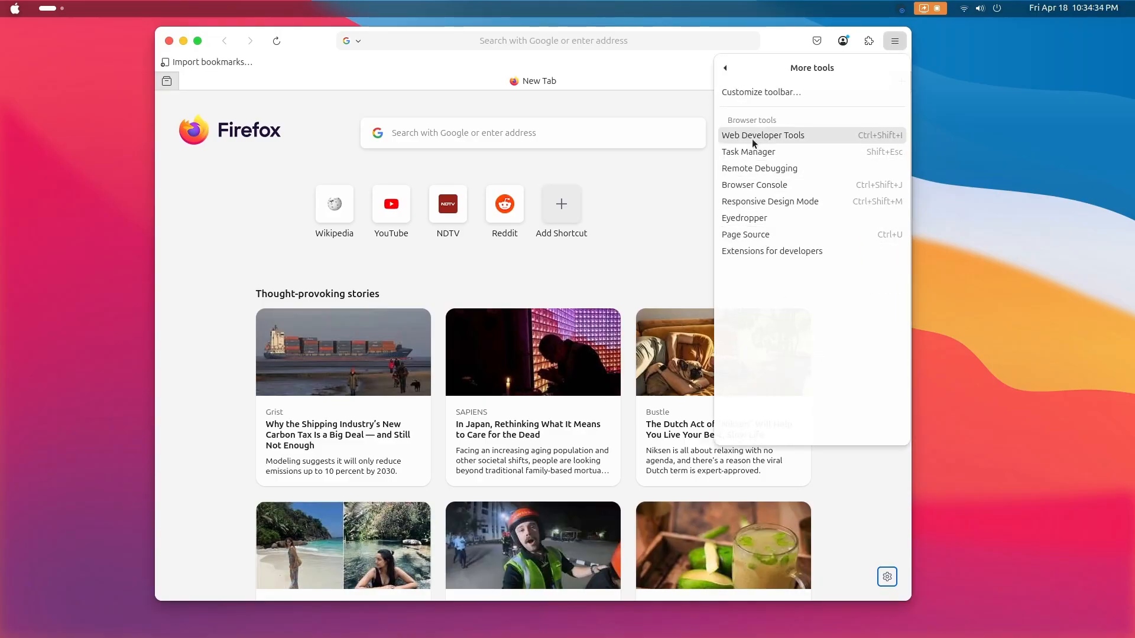
{"action": "left_click", "coordinate": [768, 92]}
Move the New Tab button beside the address bar, add the Home button after Reload, and finish customizing the toolbar
{"action": "left_click_drag", "start_coordinate": [899, 82], "coordinate": [707, 41]}
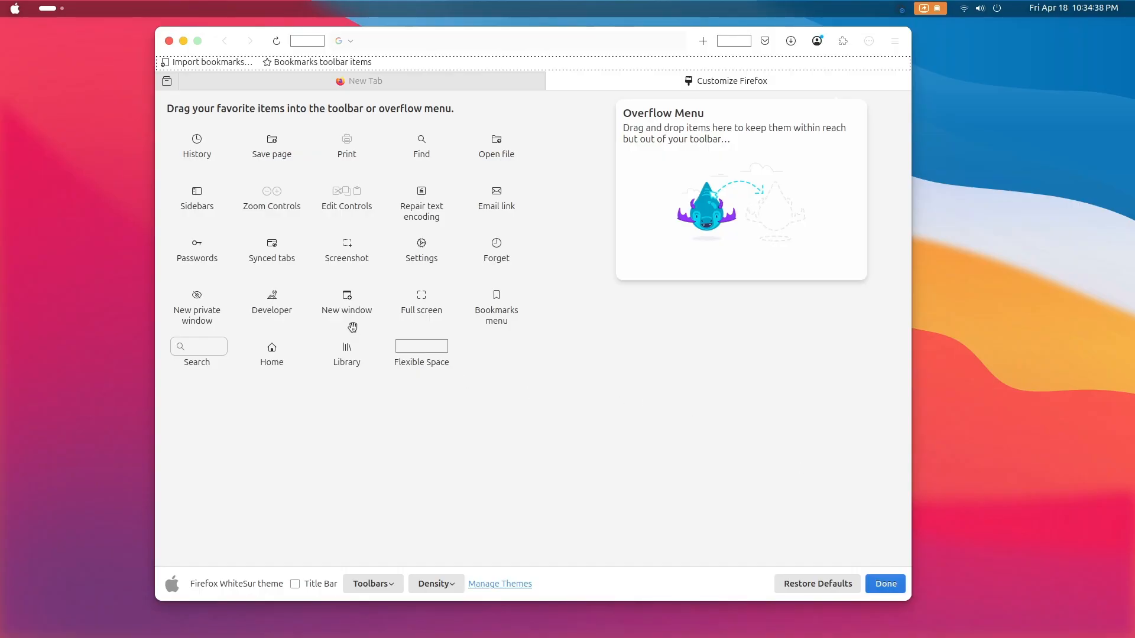
{"action": "left_click_drag", "start_coordinate": [272, 353], "coordinate": [312, 50]}
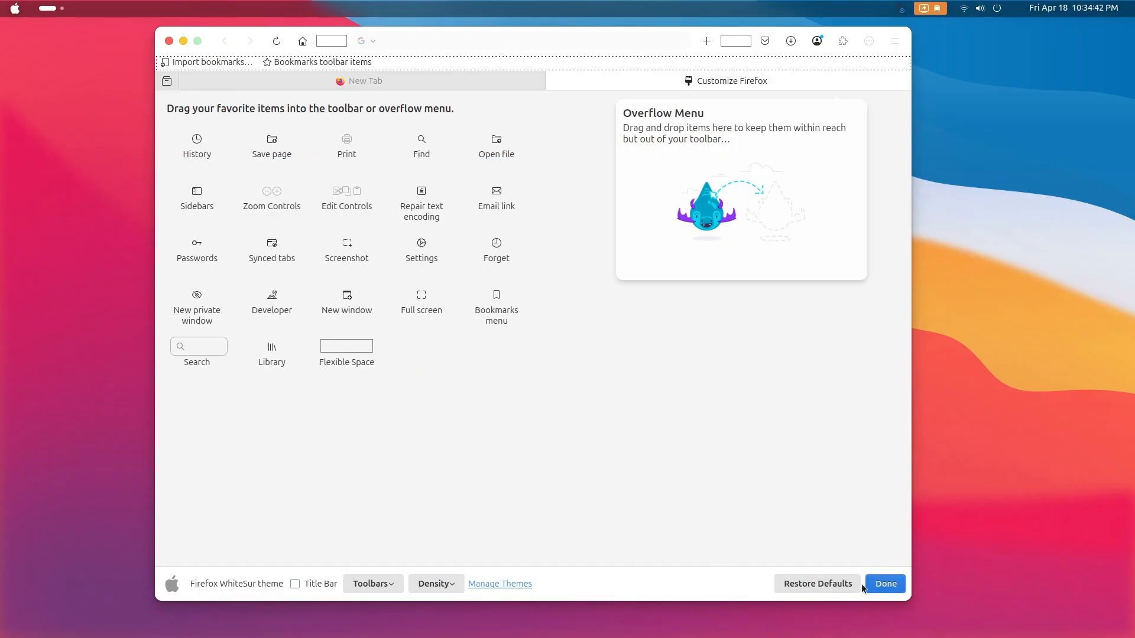
{"action": "left_click", "coordinate": [884, 584]}
Load NDTV from the shortcuts, dismiss the add-ons suggestion, and load YouTube and Wikipedia in separate new tabs
{"action": "left_click", "coordinate": [449, 202]}
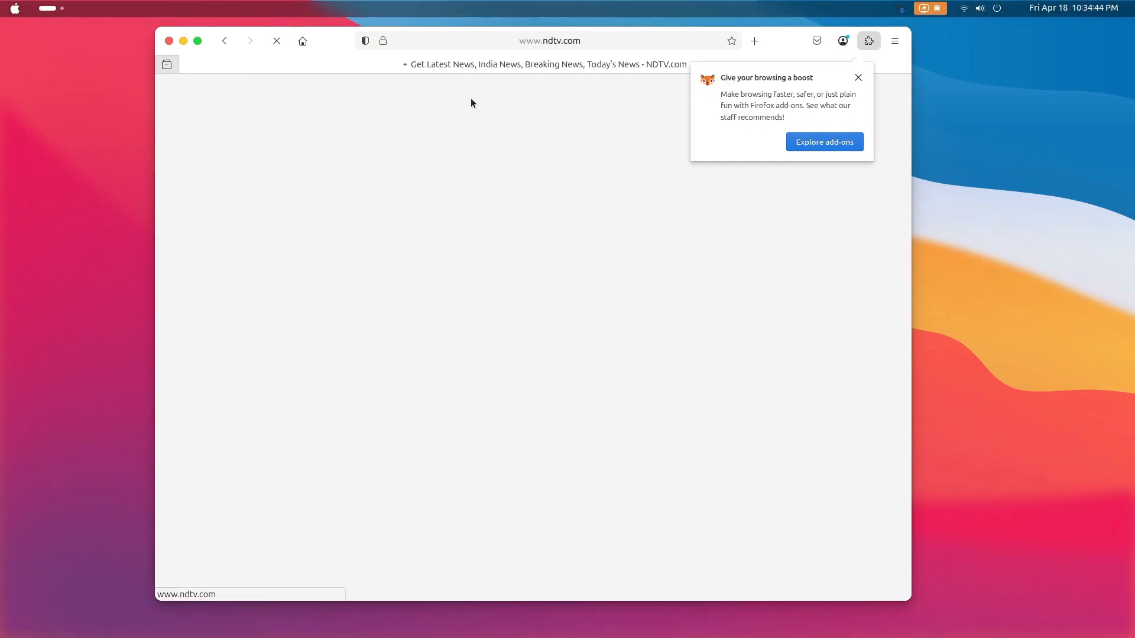
{"action": "left_click", "coordinate": [857, 77]}
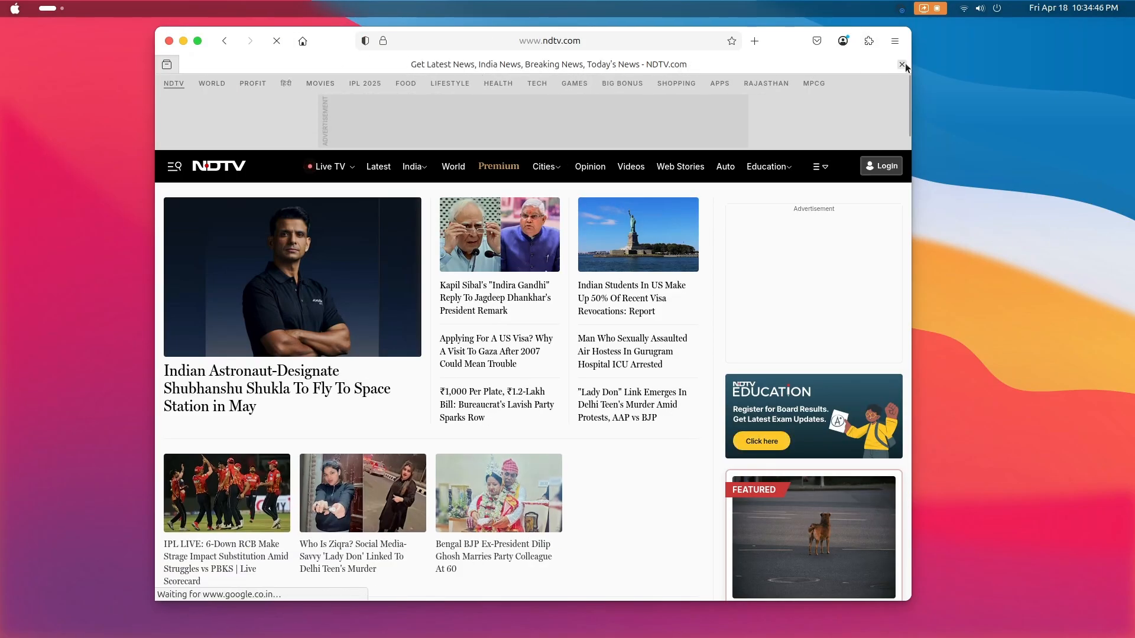
{"action": "left_click", "coordinate": [754, 40]}
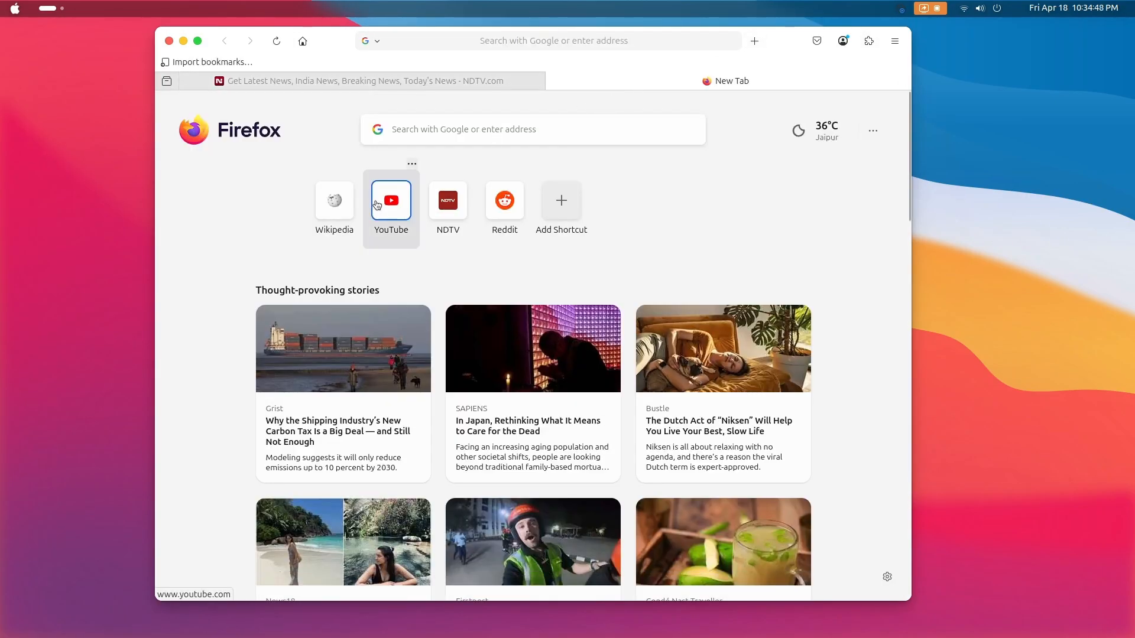
{"action": "left_click", "coordinate": [388, 195]}
{"action": "left_click", "coordinate": [754, 41]}
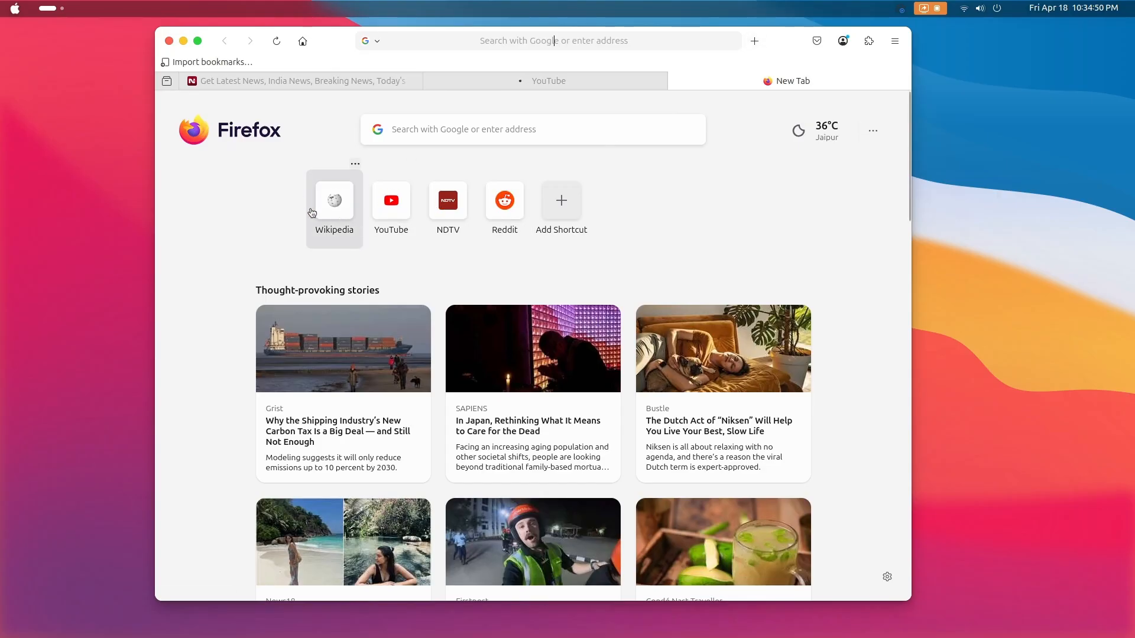
{"action": "left_click", "coordinate": [335, 195]}
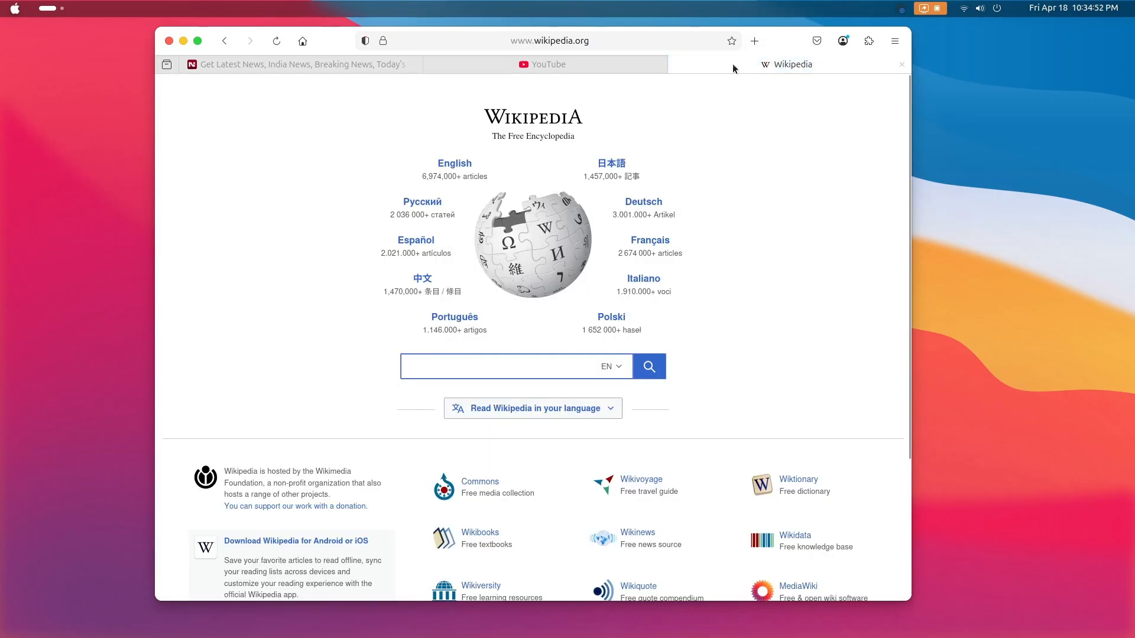
Switch through the YouTube, NDTV and Wikipedia tabs, and load Reddit in another new tab
{"action": "left_click", "coordinate": [524, 65]}
{"action": "left_click", "coordinate": [370, 65]}
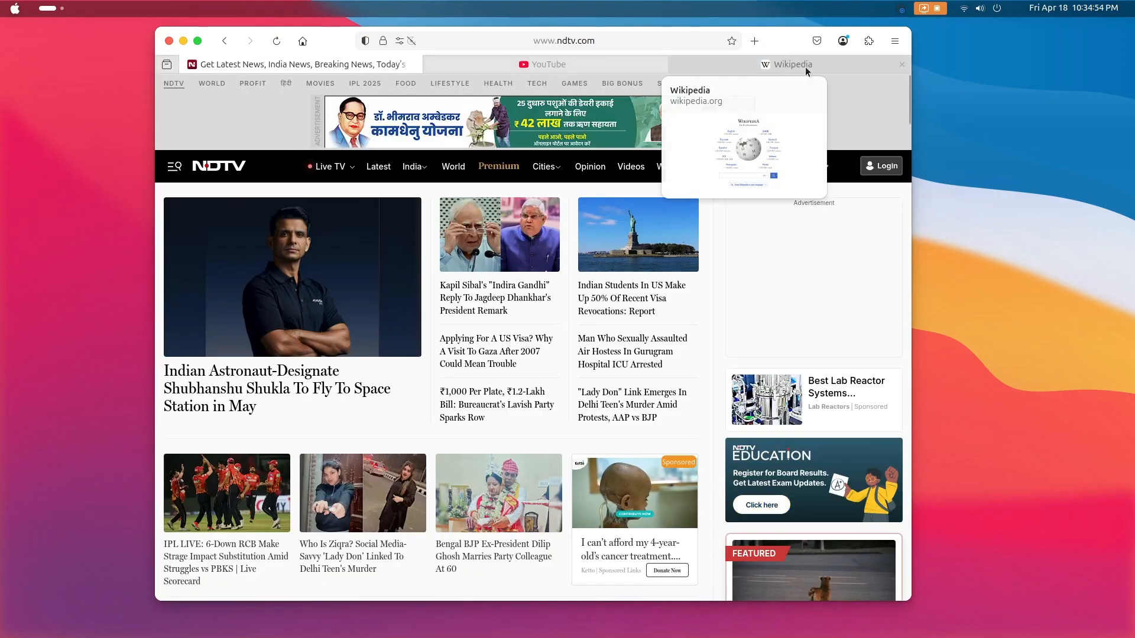
{"action": "left_click", "coordinate": [805, 66]}
{"action": "left_click", "coordinate": [754, 41]}
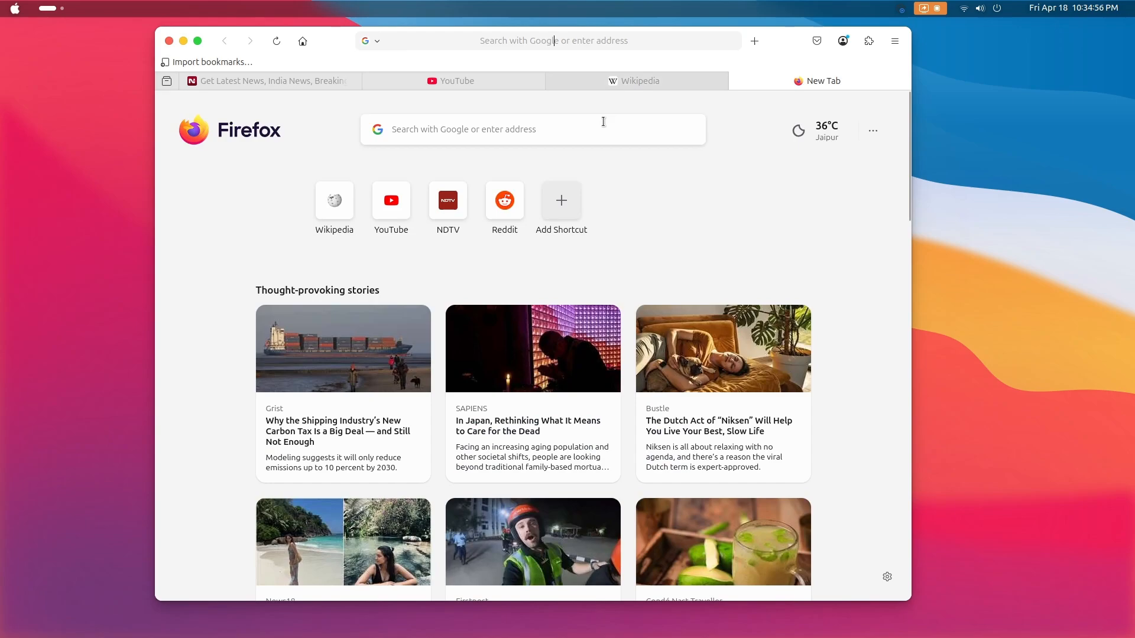
{"action": "left_click", "coordinate": [503, 208]}
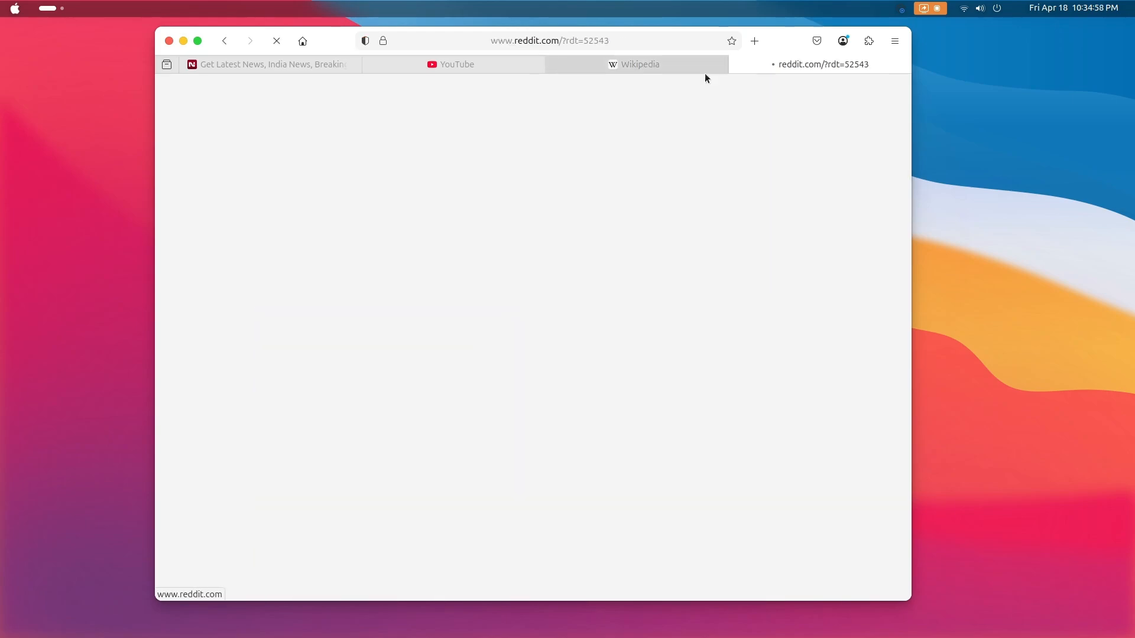
View the Wikipedia, NDTV and Reddit tabs, look down the Reddit page, and minimize Firefox
{"action": "left_click", "coordinate": [679, 65]}
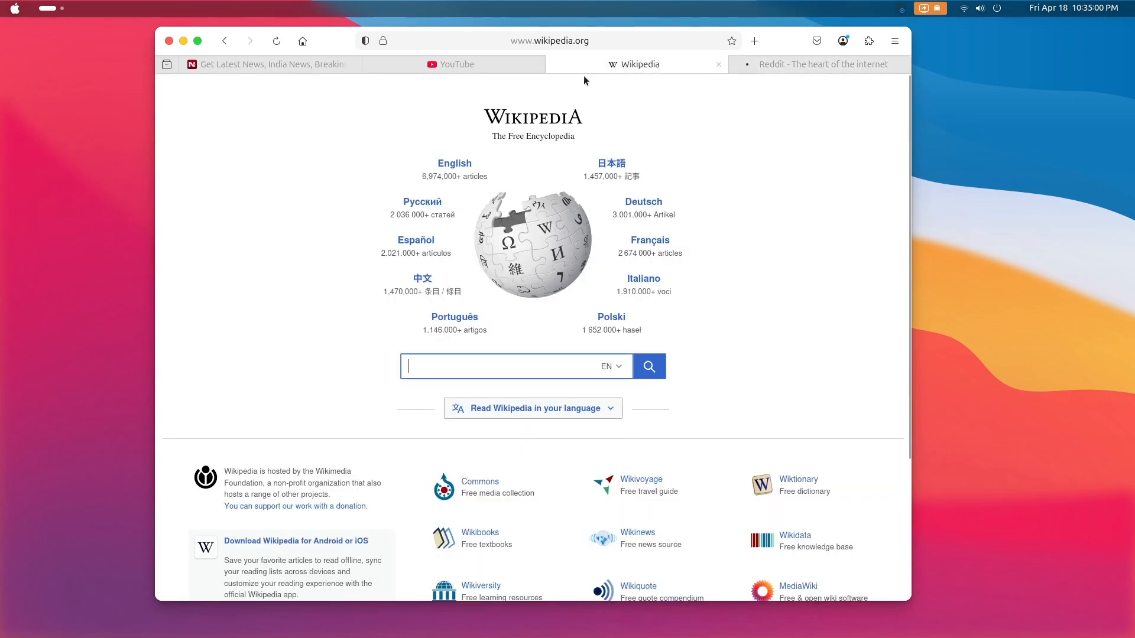
{"action": "left_click", "coordinate": [304, 66]}
{"action": "left_click", "coordinate": [839, 65]}
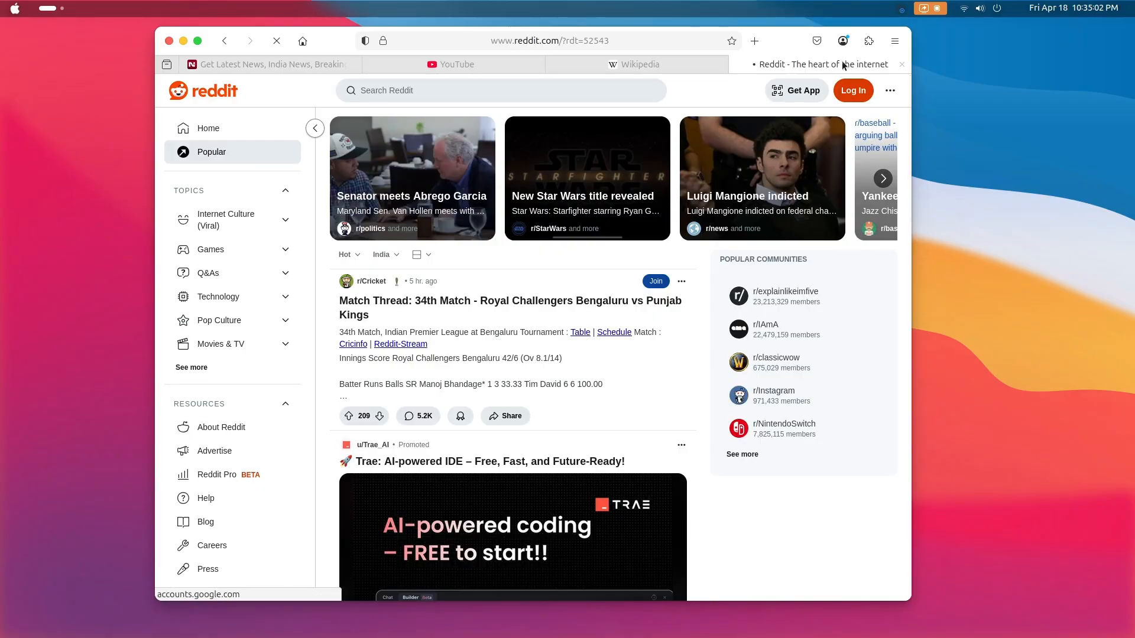
{"action": "scroll", "coordinate": [692, 235], "scroll_direction": "down", "scroll_amount": 5}
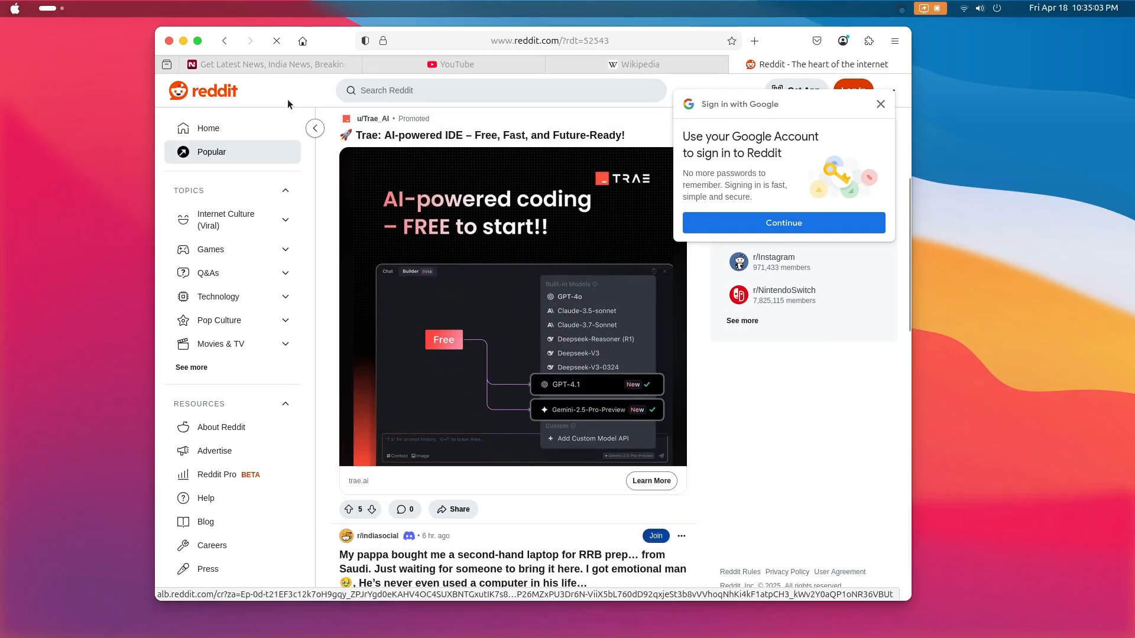
{"action": "left_click", "coordinate": [183, 41]}
Launch a terminal and reposition its window, and open Files in a slightly larger window
{"action": "left_click", "coordinate": [408, 613]}
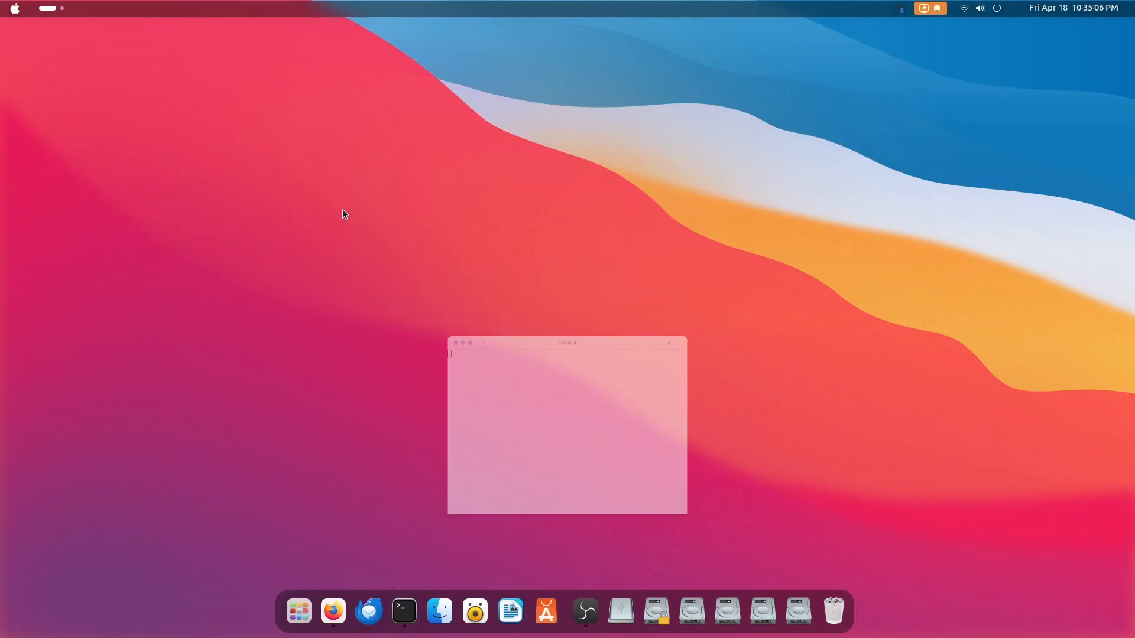
{"action": "left_click_drag", "start_coordinate": [493, 180], "coordinate": [426, 134]}
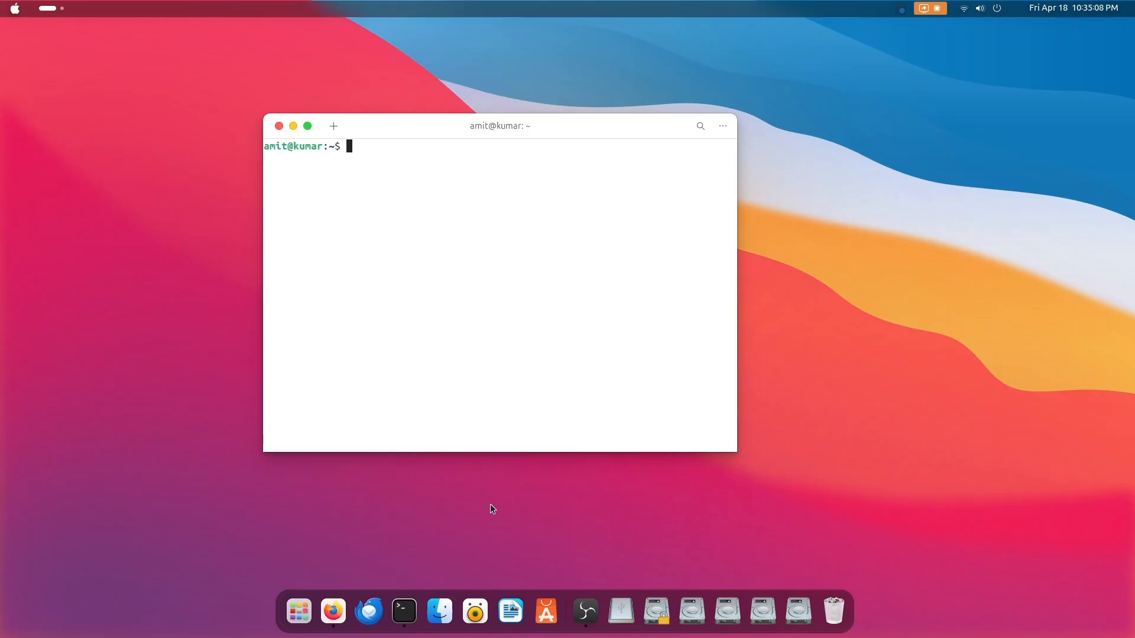
{"action": "left_click", "coordinate": [440, 603]}
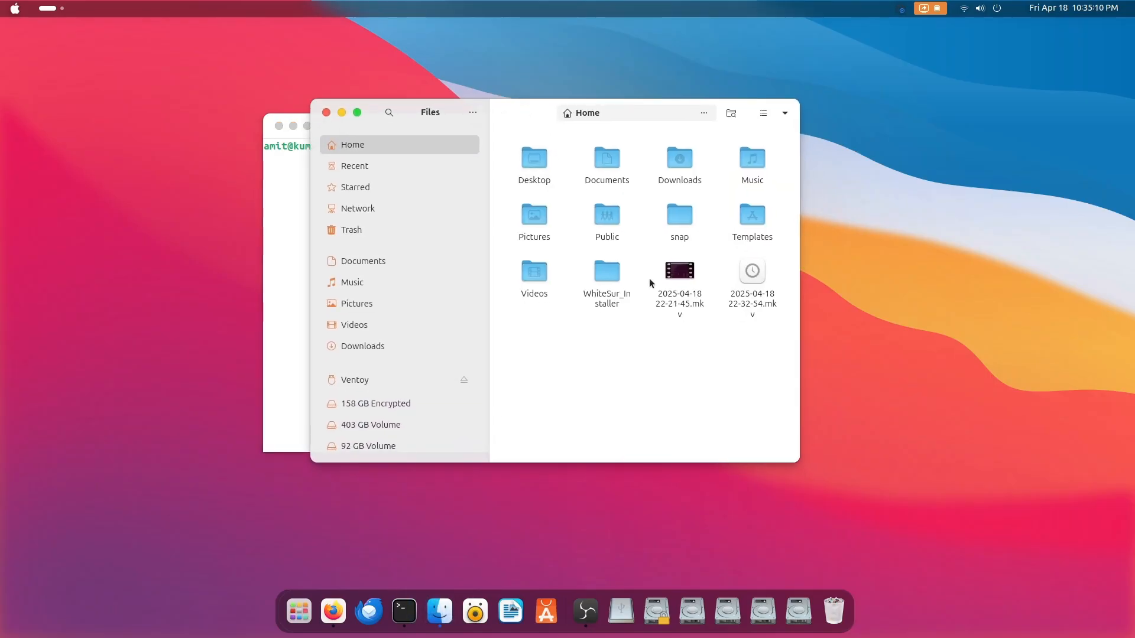
{"action": "left_click_drag", "start_coordinate": [792, 461], "coordinate": [861, 485]}
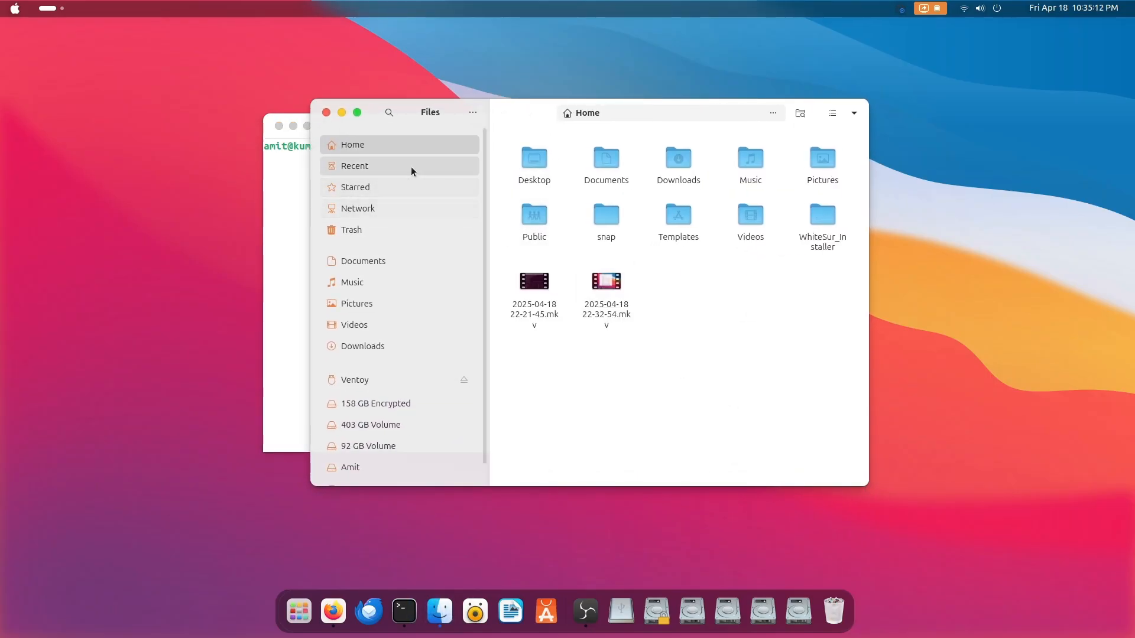
View the Starred, Network and Recent locations in Files
{"action": "double_click", "coordinate": [658, 163]}
{"action": "left_click", "coordinate": [368, 188]}
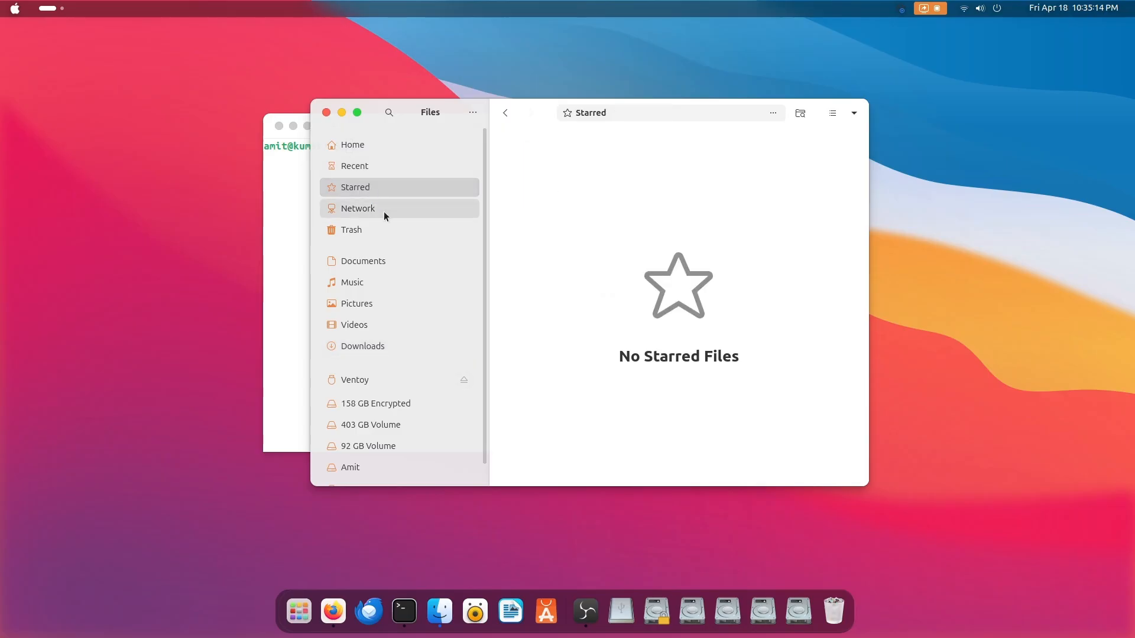
{"action": "left_click", "coordinate": [382, 210]}
{"action": "left_click", "coordinate": [452, 167]}
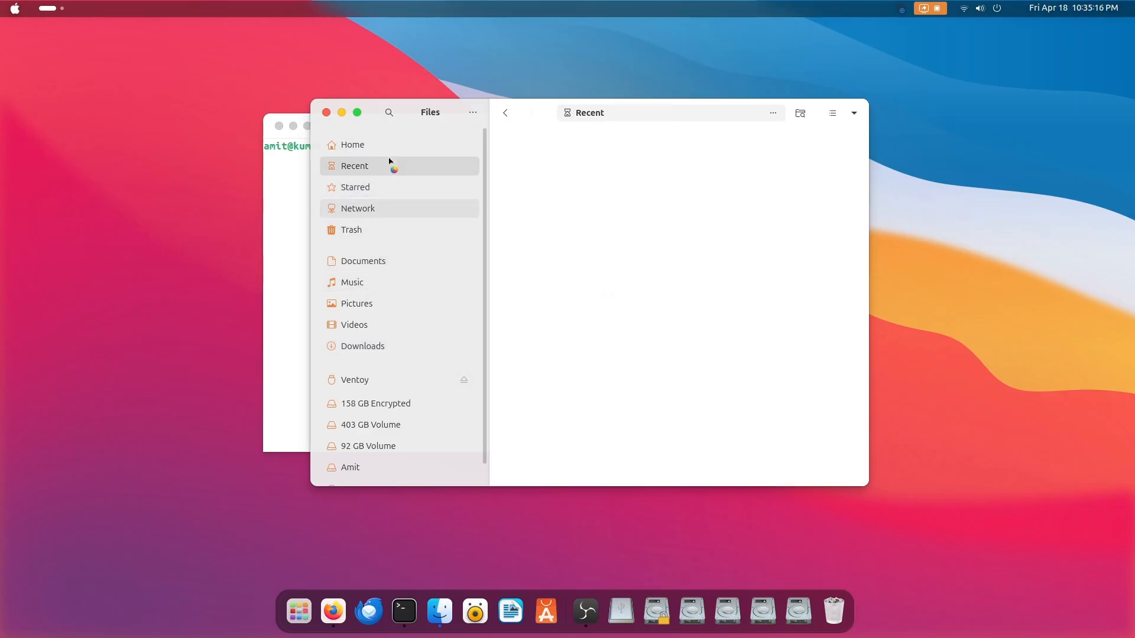
View the walls folder inside WhiteSur_Installer, return to Home, and close Files and minimize the terminal
{"action": "left_click", "coordinate": [406, 147]}
{"action": "double_click", "coordinate": [809, 244]}
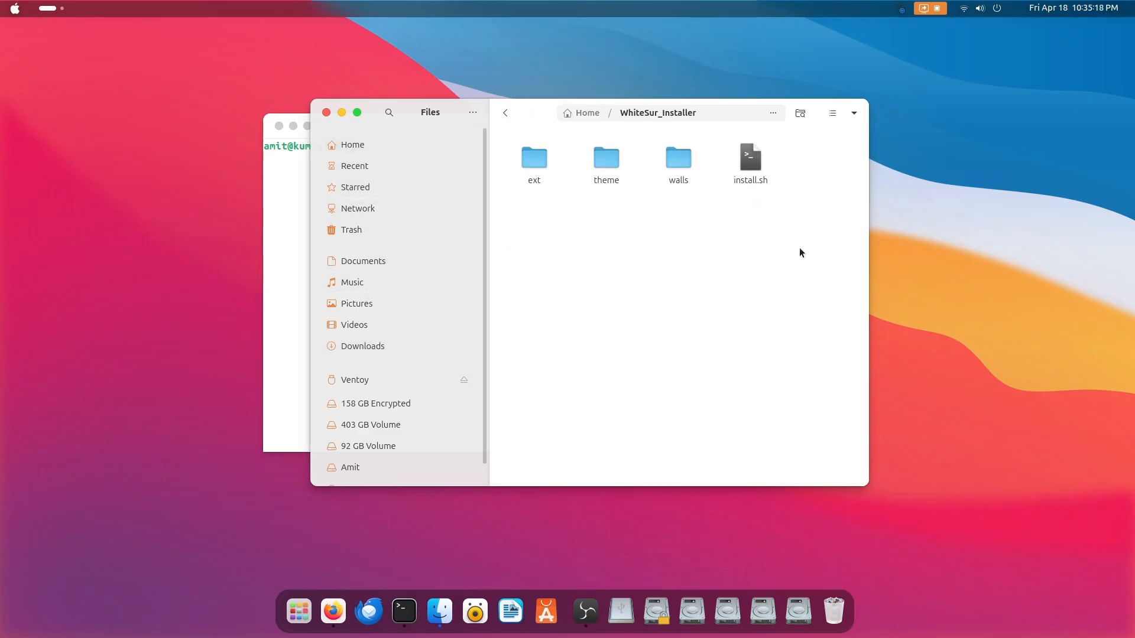
{"action": "double_click", "coordinate": [674, 169]}
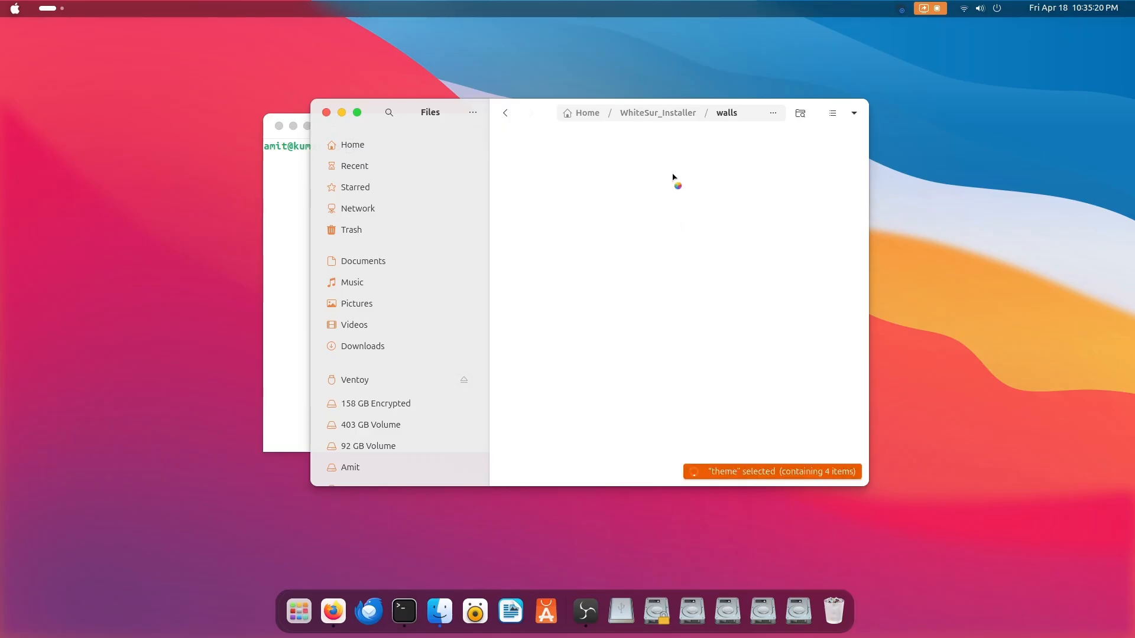
{"action": "left_click", "coordinate": [438, 145]}
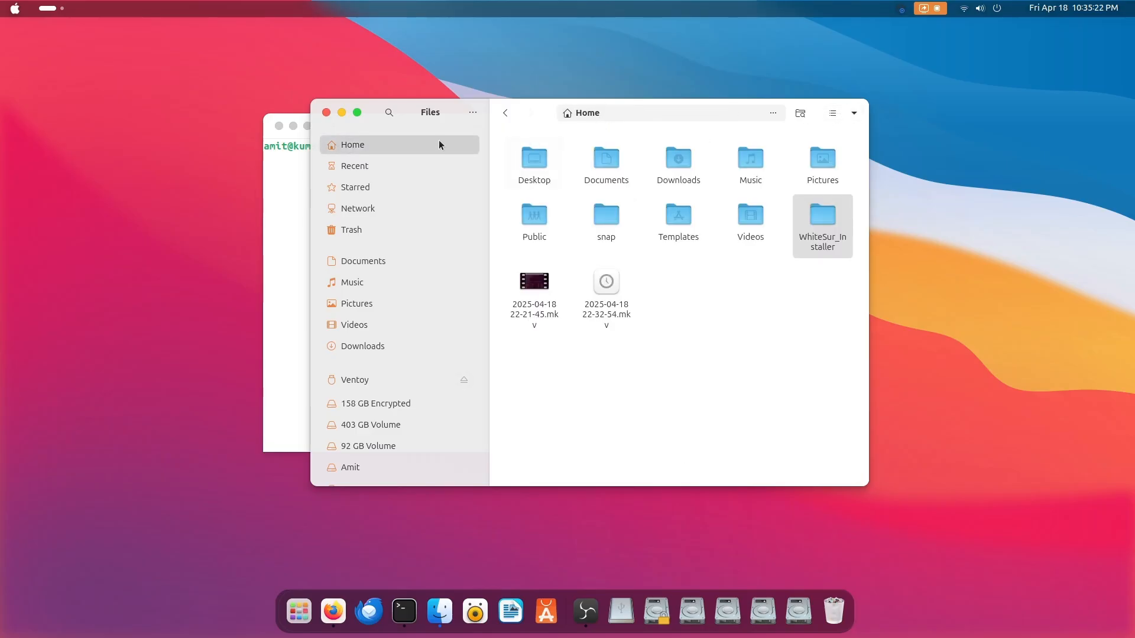
{"action": "left_click", "coordinate": [326, 112]}
{"action": "left_click", "coordinate": [292, 126]}
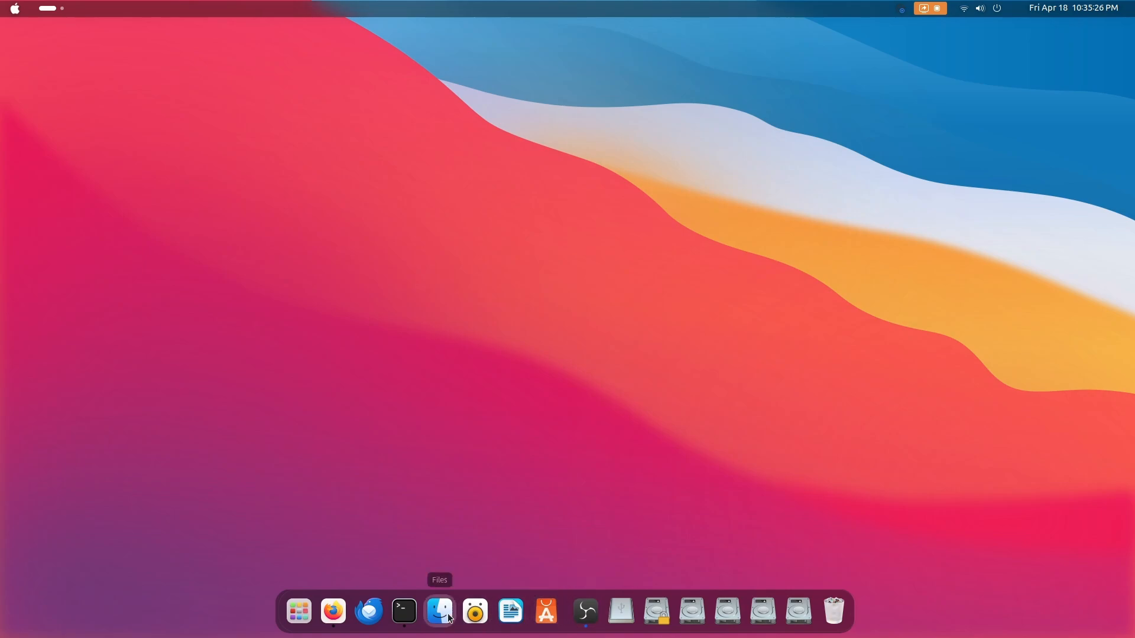
Launch Settings from the application grid and view the Wi-Fi and Displays pages
{"action": "left_click", "coordinate": [298, 611]}
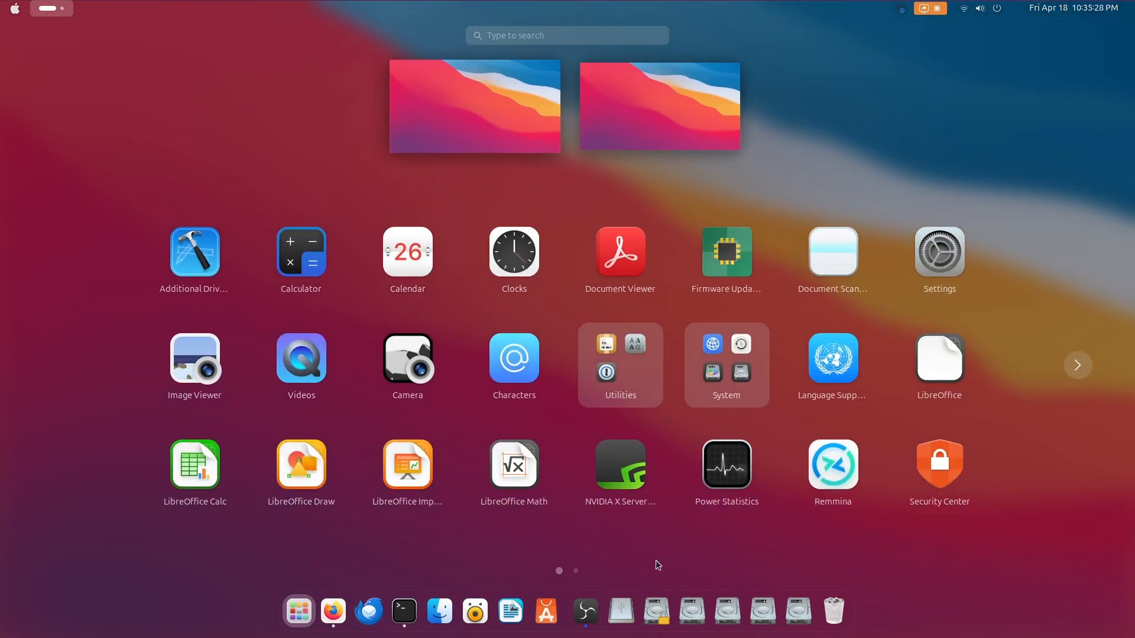
{"action": "left_click", "coordinate": [922, 298]}
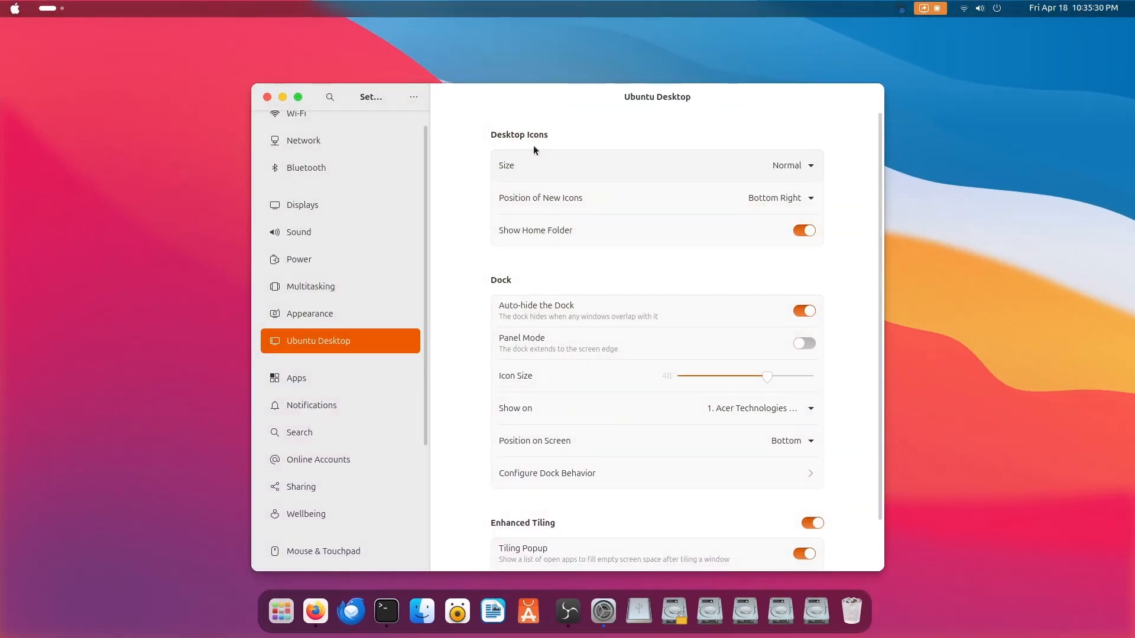
{"action": "scroll", "coordinate": [320, 160], "scroll_direction": "up", "scroll_amount": 1}
{"action": "left_click", "coordinate": [319, 133]}
{"action": "left_click", "coordinate": [317, 222]}
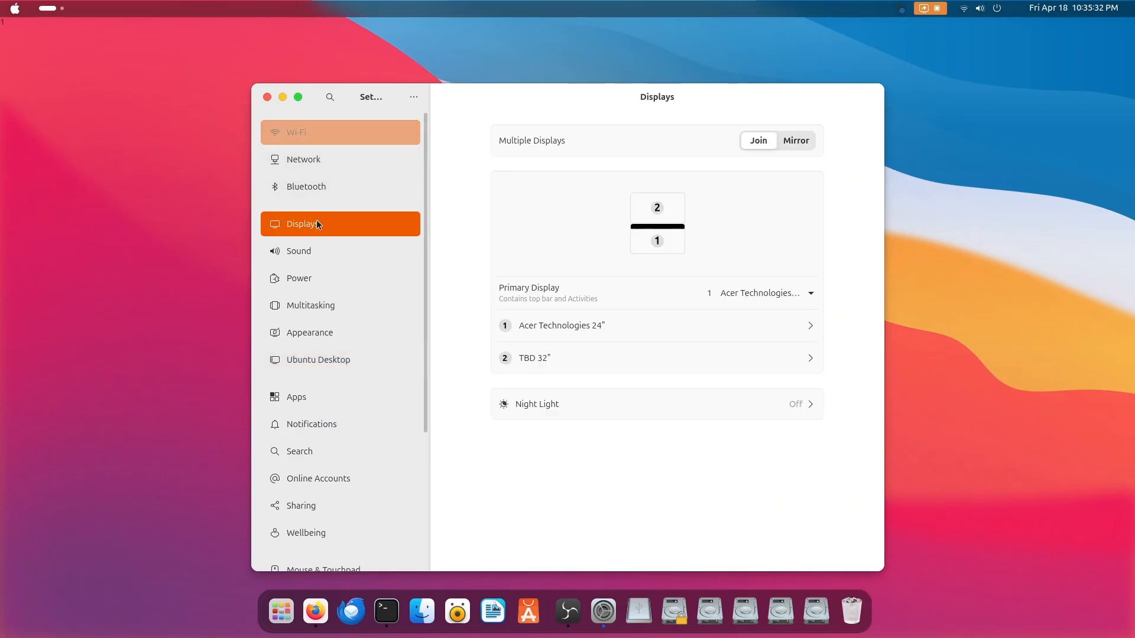
Reposition and minimize the Settings window, and launch Calculator and Calendar from the application grid
{"action": "left_click_drag", "start_coordinate": [572, 109], "coordinate": [562, 58]}
{"action": "left_click", "coordinate": [271, 47]}
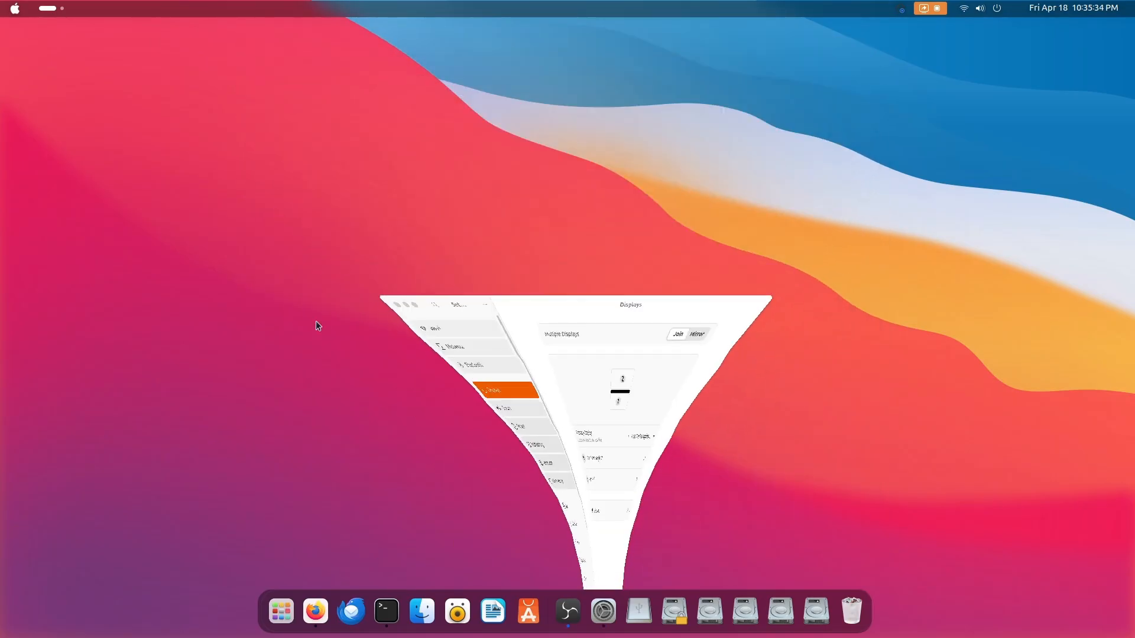
{"action": "key", "text": "super+a"}
{"action": "left_click", "coordinate": [308, 256]}
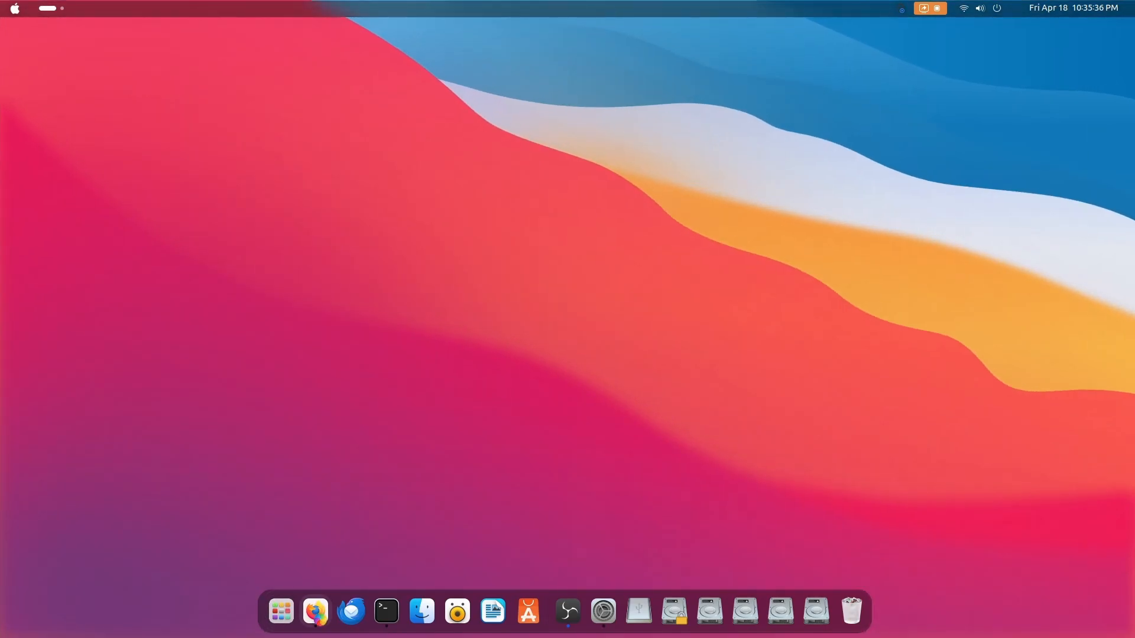
{"action": "key", "text": "super+a"}
{"action": "left_click", "coordinate": [384, 244]}
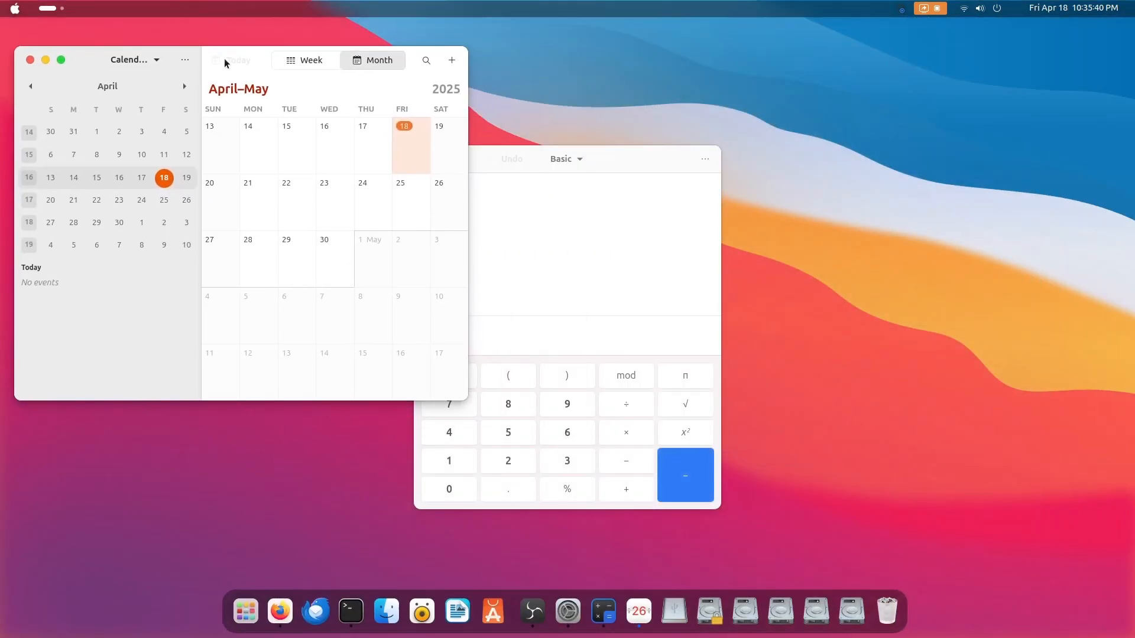
Launch Clocks from the application grid, move its window away from Calendar and Calculator, and make the Calculator window narrower
{"action": "left_click", "coordinate": [258, 611]}
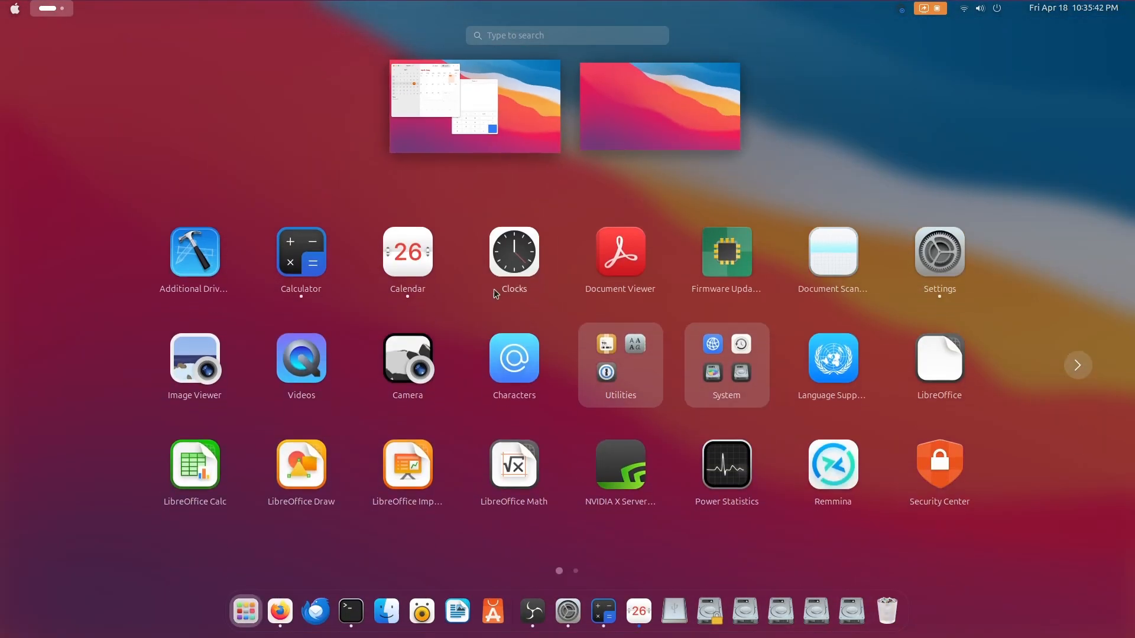
{"action": "left_click", "coordinate": [537, 268]}
{"action": "left_click_drag", "start_coordinate": [576, 142], "coordinate": [893, 103]}
{"action": "left_click", "coordinate": [549, 253]}
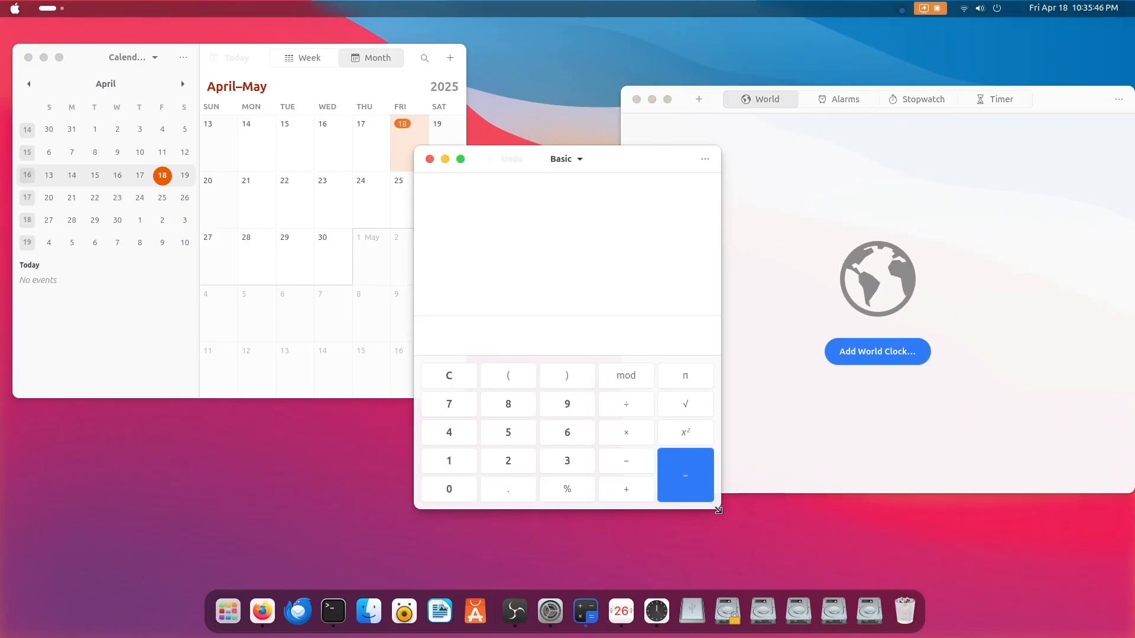
{"action": "left_click_drag", "start_coordinate": [718, 510], "coordinate": [626, 508]}
Launch Shotwell from the second page of the application grid and dismiss its welcome message
{"action": "left_click", "coordinate": [227, 611]}
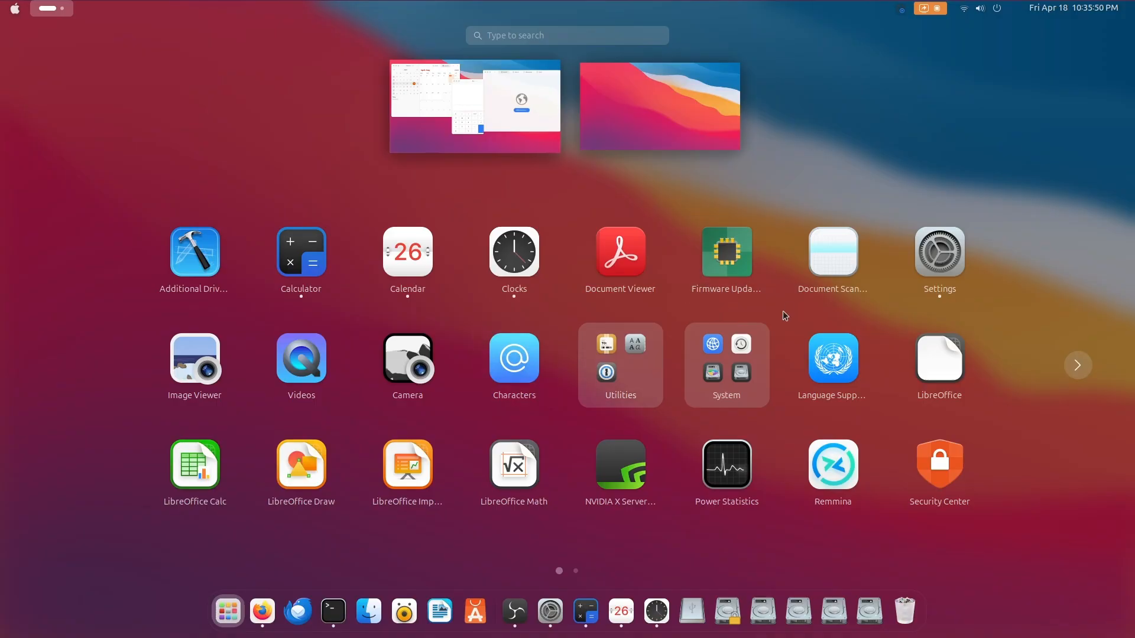
{"action": "scroll", "coordinate": [698, 393], "scroll_direction": "down", "scroll_amount": 1}
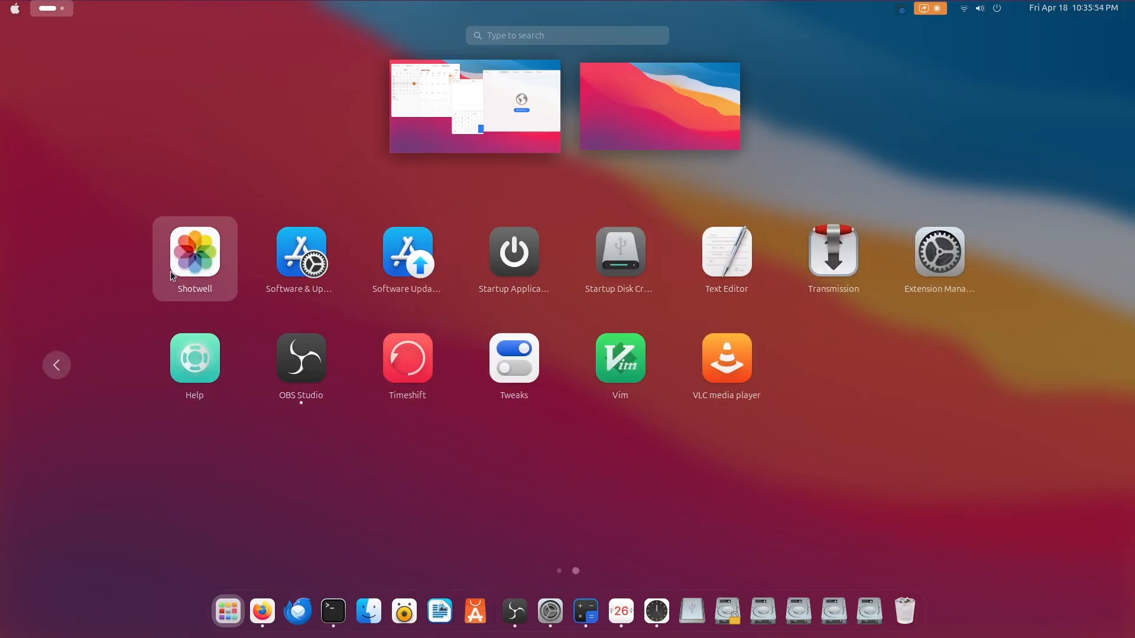
{"action": "left_click", "coordinate": [198, 269]}
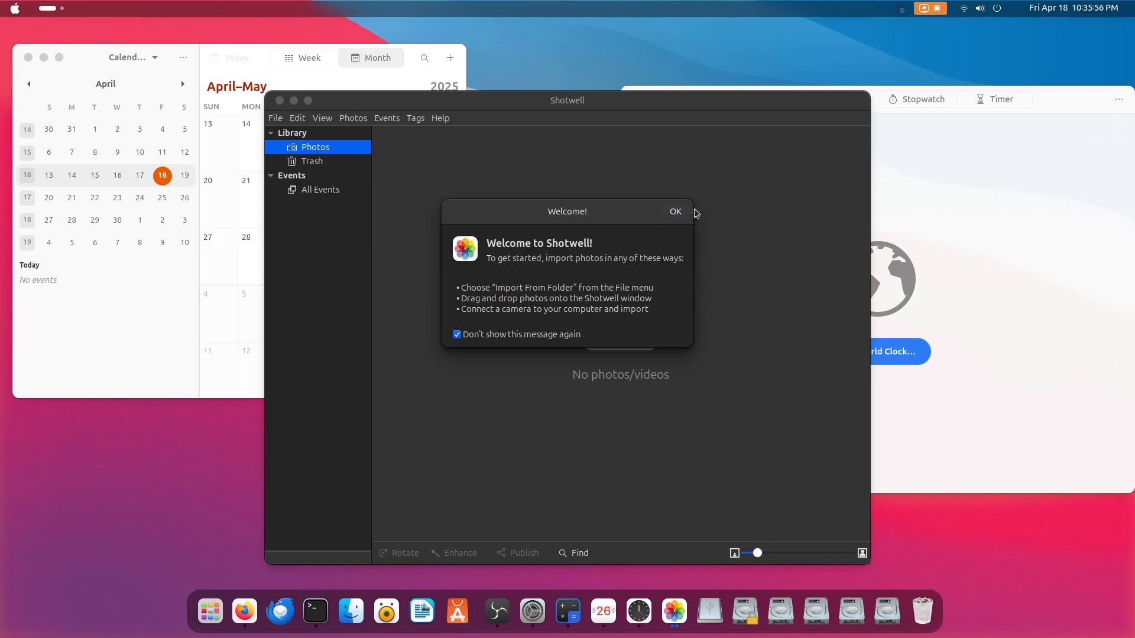
{"action": "left_click", "coordinate": [674, 211]}
Turn off the dark theme in Shotwell's preferences and close the preferences window
{"action": "left_click", "coordinate": [275, 117]}
{"action": "mouse_move", "coordinate": [298, 118]}
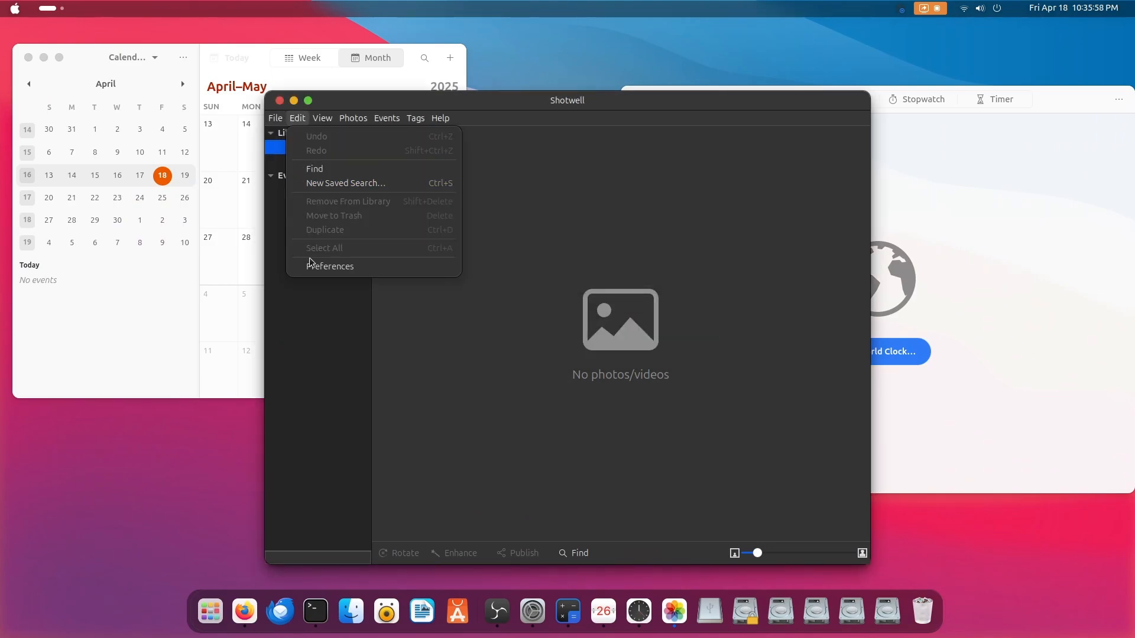
{"action": "left_click", "coordinate": [319, 266]}
{"action": "left_click", "coordinate": [592, 193]}
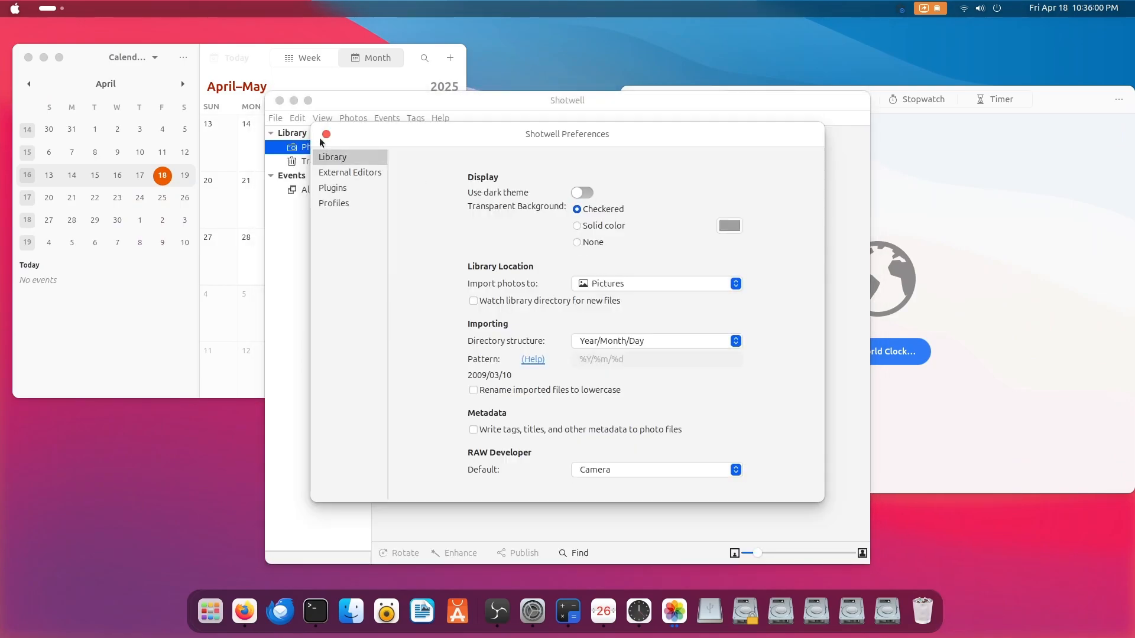
{"action": "left_click", "coordinate": [325, 133]}
View Shotwell's File commands, and close the Shotwell, Calendar, Calculator and Clocks windows
{"action": "left_click", "coordinate": [282, 120]}
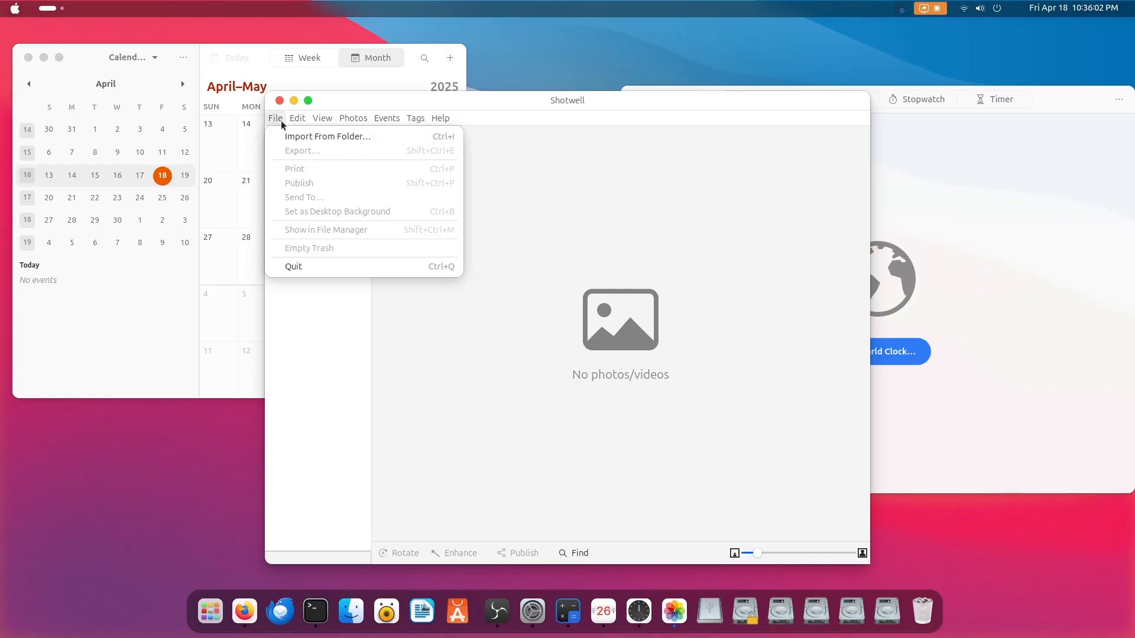
{"action": "left_click", "coordinate": [280, 101]}
{"action": "left_click", "coordinate": [278, 100]}
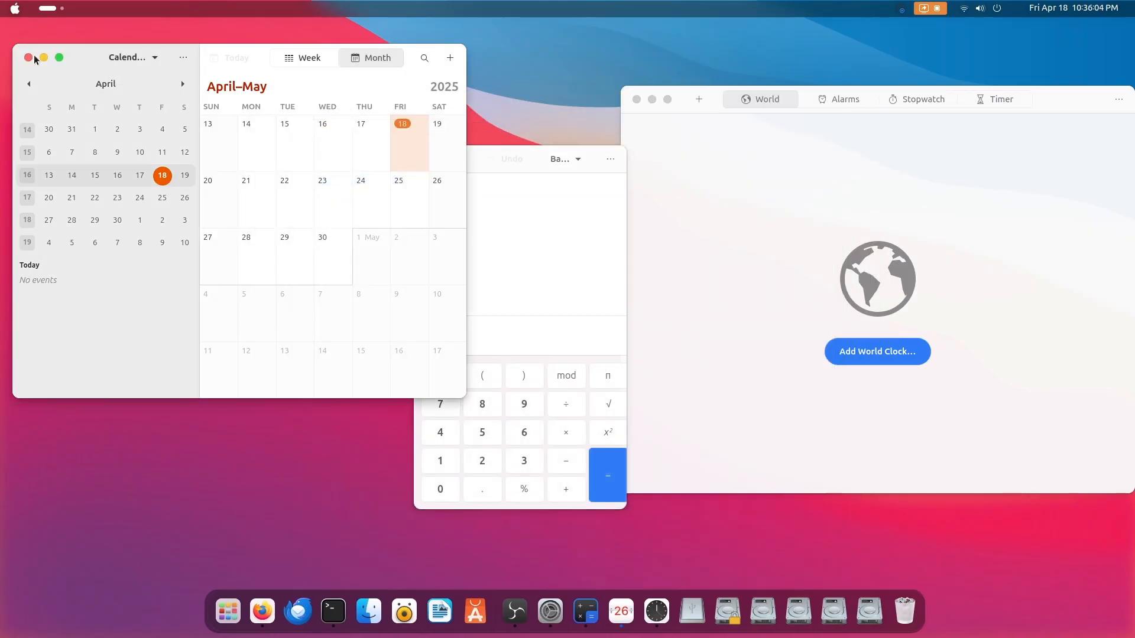
{"action": "left_click", "coordinate": [28, 57]}
{"action": "left_click", "coordinate": [430, 159]}
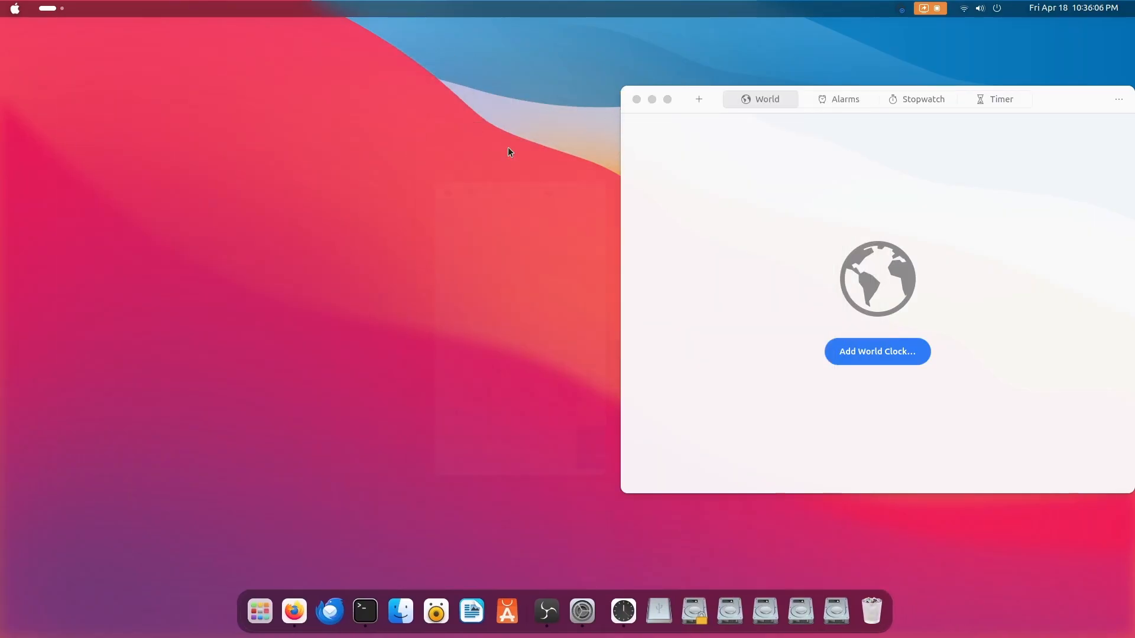
{"action": "left_click", "coordinate": [636, 99]}
Launch Extension Manager from the second page of the application grid
{"action": "left_click", "coordinate": [281, 611]}
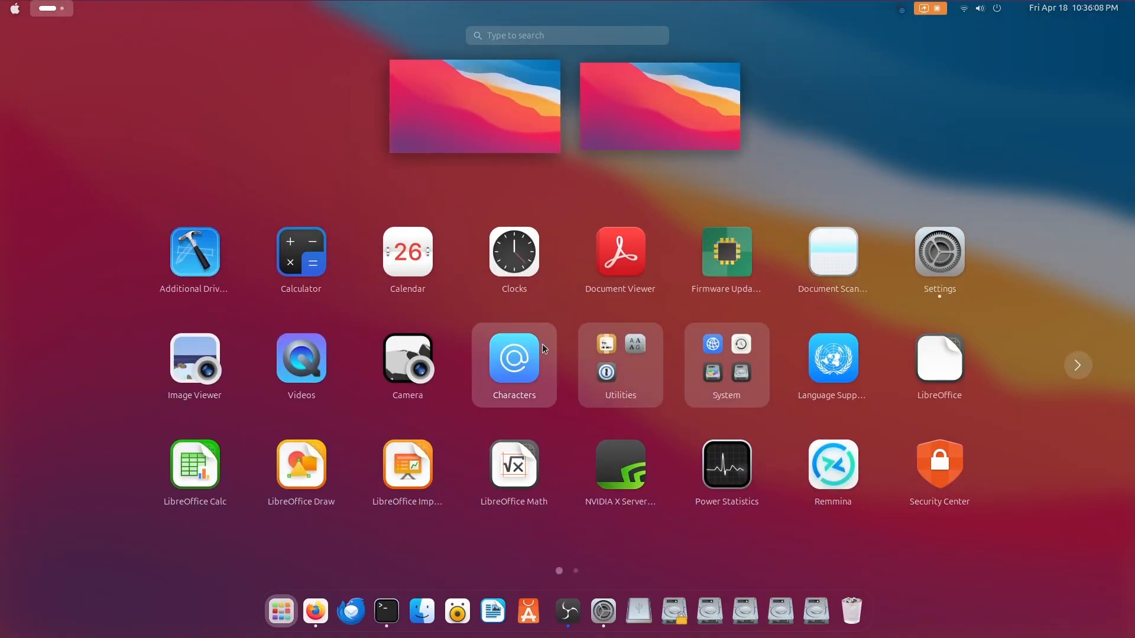
{"action": "scroll", "coordinate": [922, 266], "scroll_direction": "down", "scroll_amount": 1}
{"action": "left_click", "coordinate": [899, 270]}
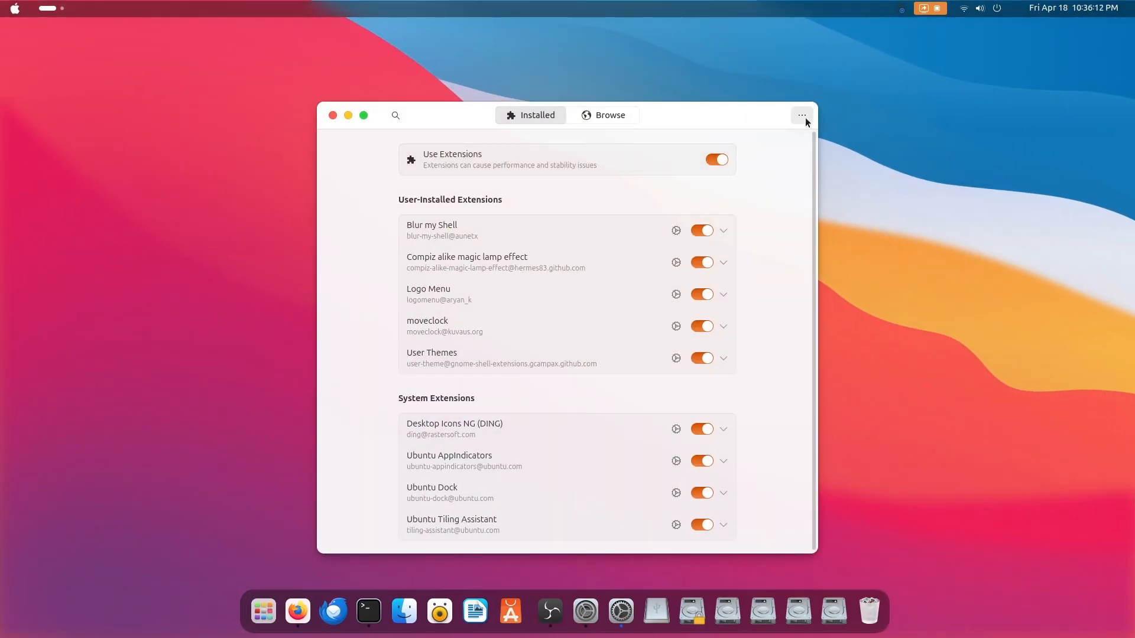
View Extension Manager's About information and What's New notes, and close the application
{"action": "left_click", "coordinate": [803, 116]}
{"action": "left_click", "coordinate": [789, 222]}
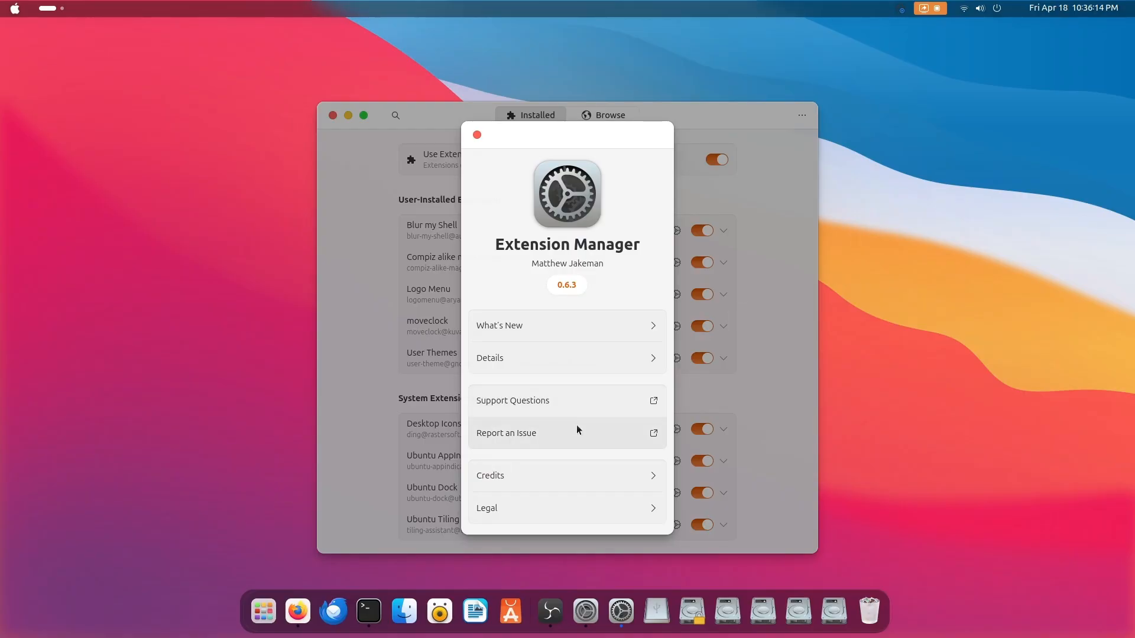
{"action": "left_click", "coordinate": [615, 324]}
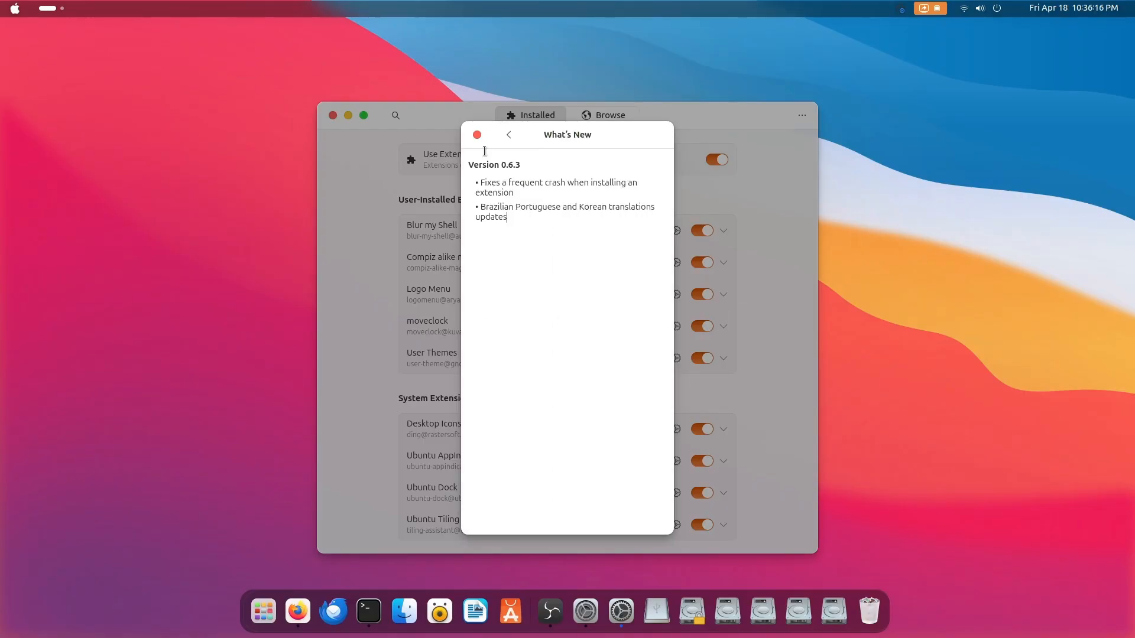
{"action": "left_click", "coordinate": [509, 135]}
{"action": "left_click", "coordinate": [477, 134]}
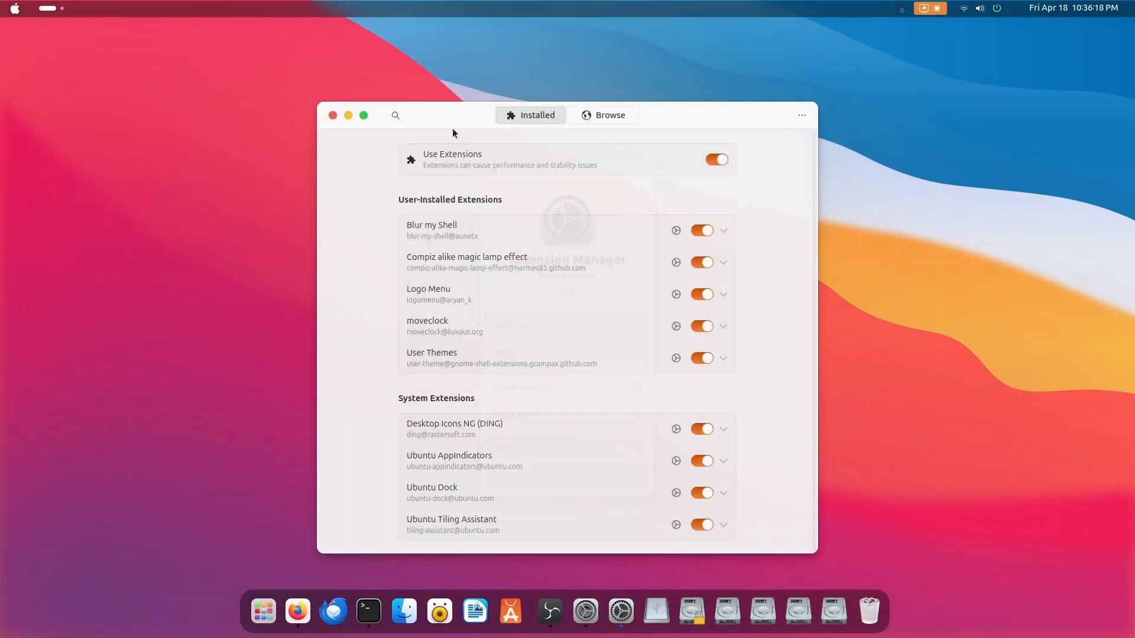
{"action": "left_click", "coordinate": [333, 115]}
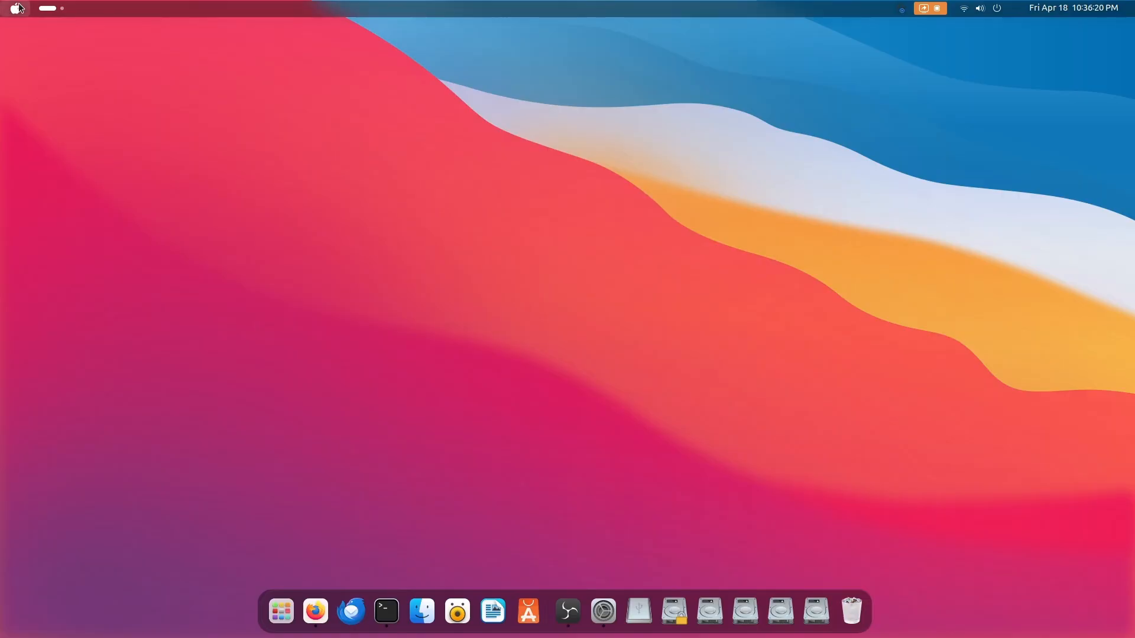
Launch Extension Manager again from the application grid and enlarge its window
{"action": "left_click", "coordinate": [16, 8]}
{"action": "left_click", "coordinate": [159, 101]}
{"action": "left_click", "coordinate": [277, 605]}
{"action": "scroll", "coordinate": [739, 371], "scroll_direction": "down", "scroll_amount": 1}
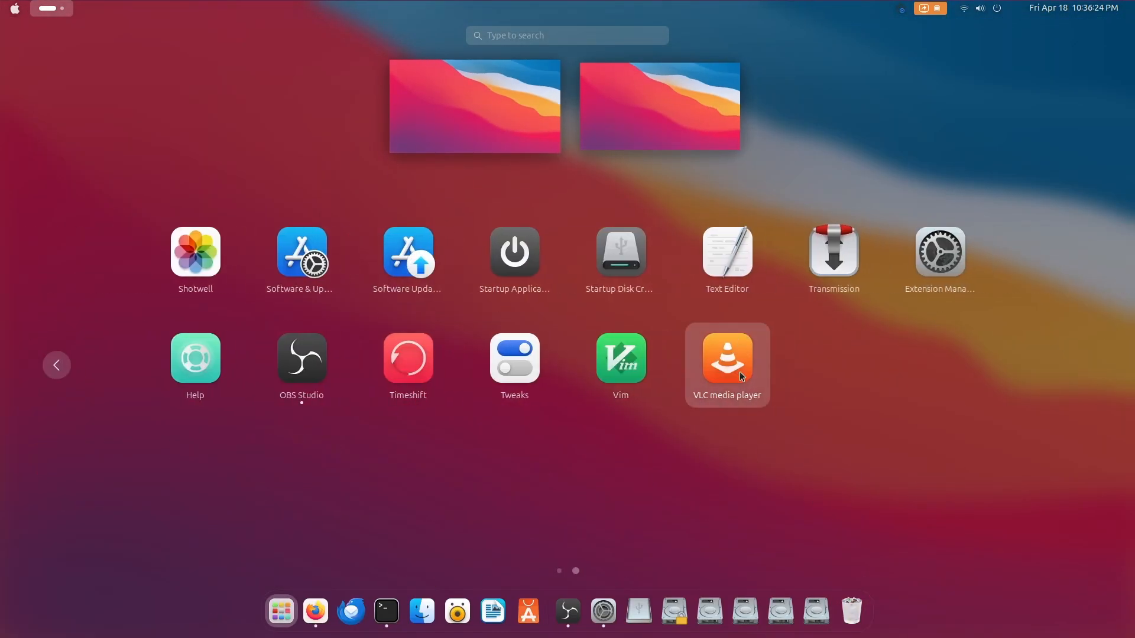
{"action": "left_click", "coordinate": [933, 265]}
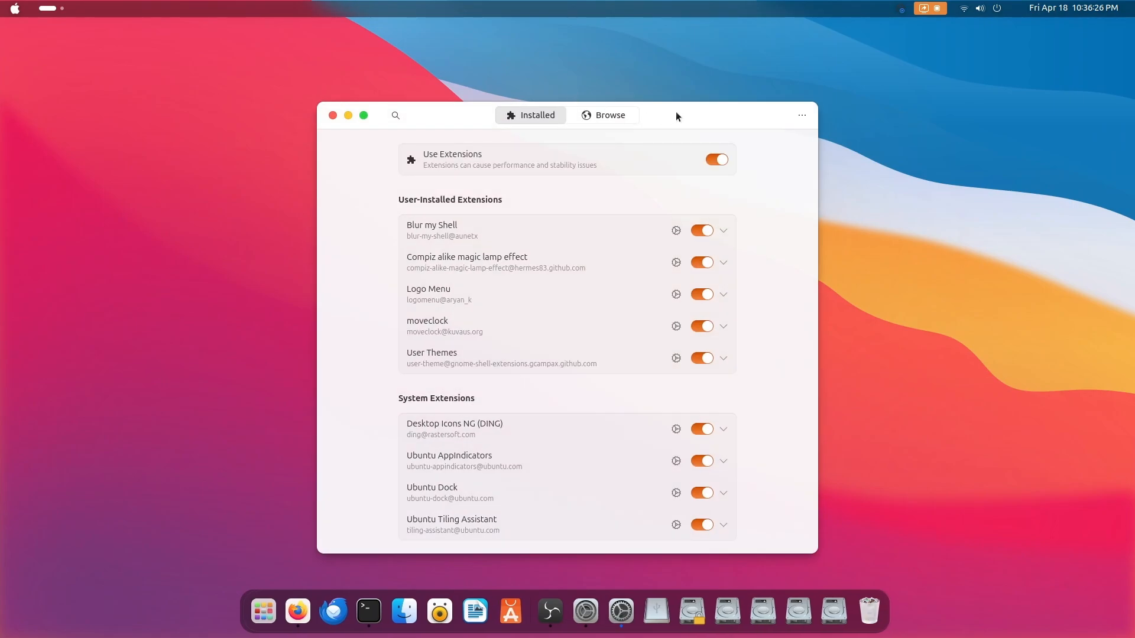
{"action": "left_click_drag", "start_coordinate": [732, 475], "coordinate": [807, 555]}
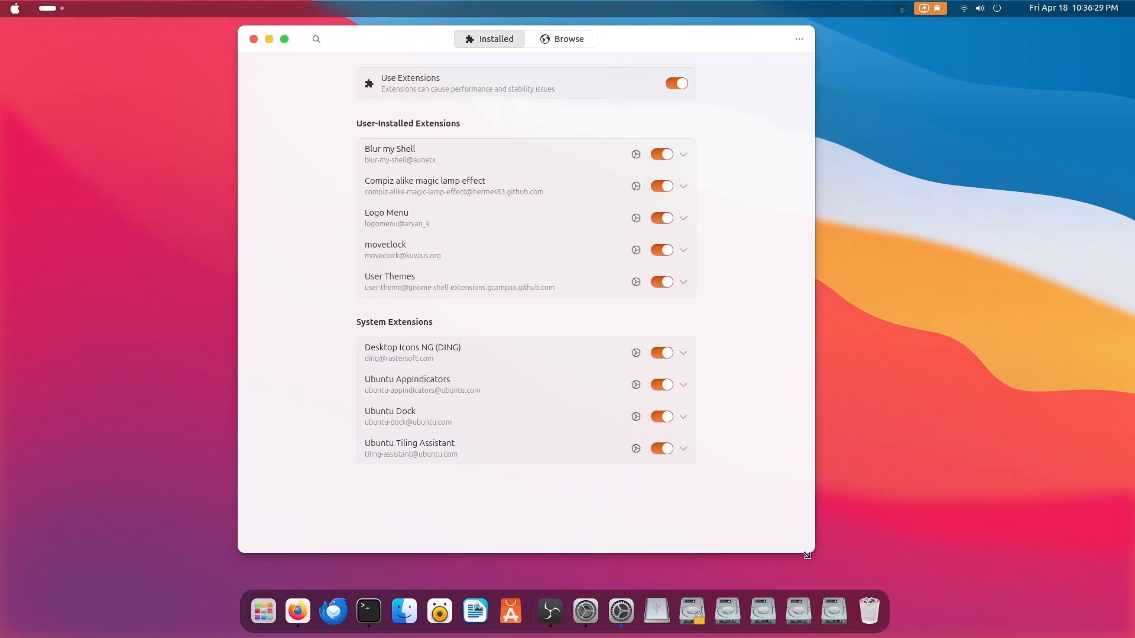
Turn the Ubuntu Tiling Assistant and Ubuntu AppIndicators extensions off and back on
{"action": "left_click", "coordinate": [662, 450]}
{"action": "left_click", "coordinate": [662, 449]}
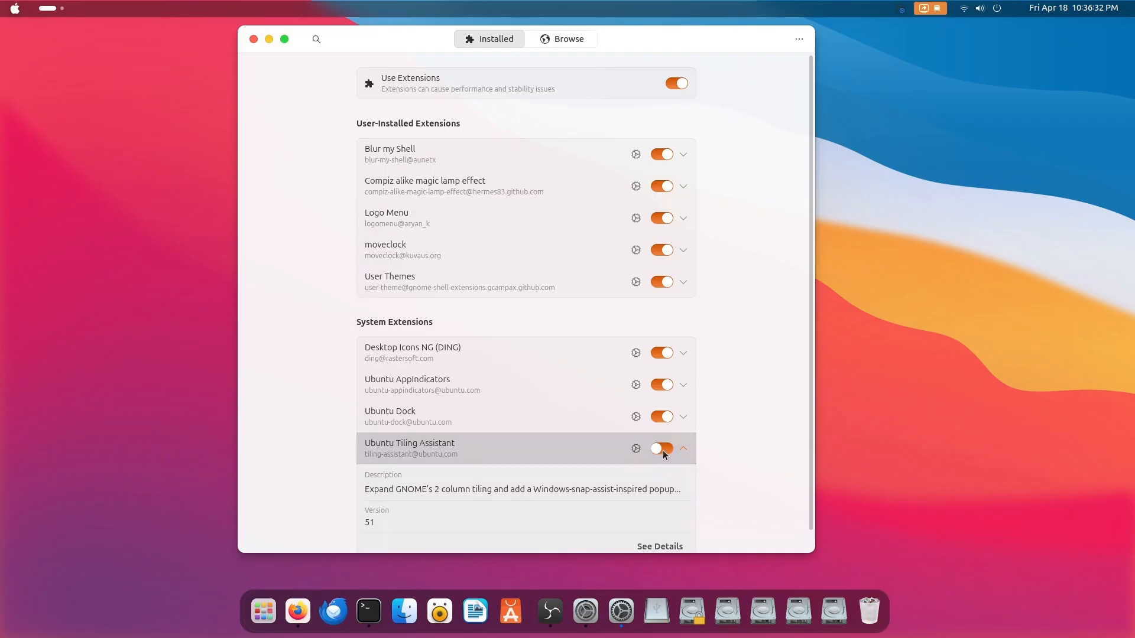
{"action": "left_click", "coordinate": [662, 448]}
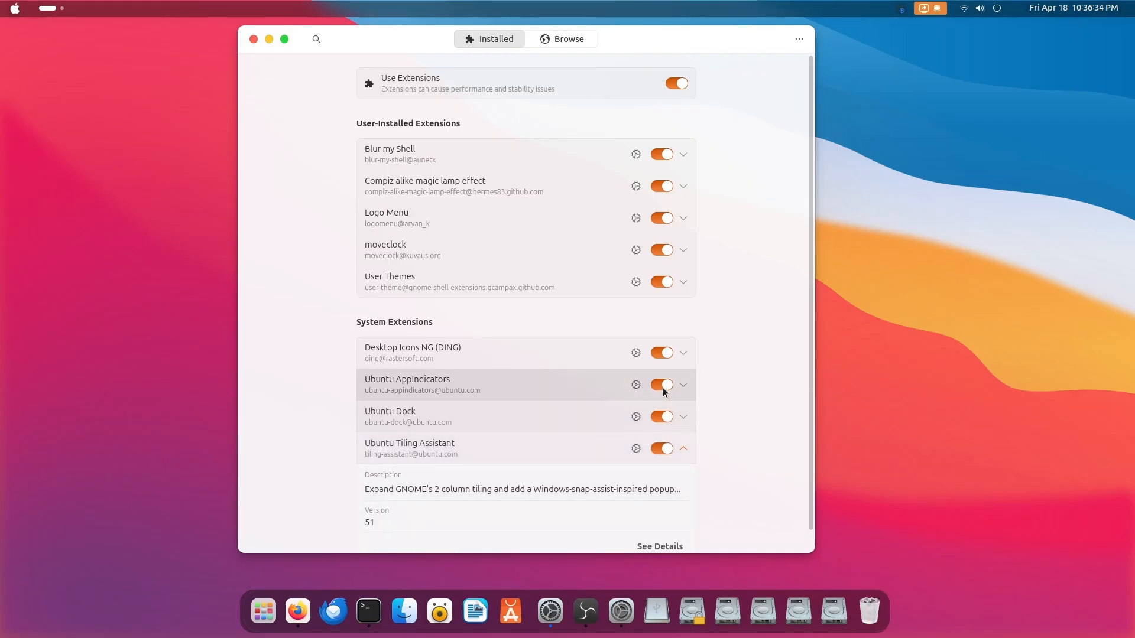
{"action": "left_click", "coordinate": [661, 386]}
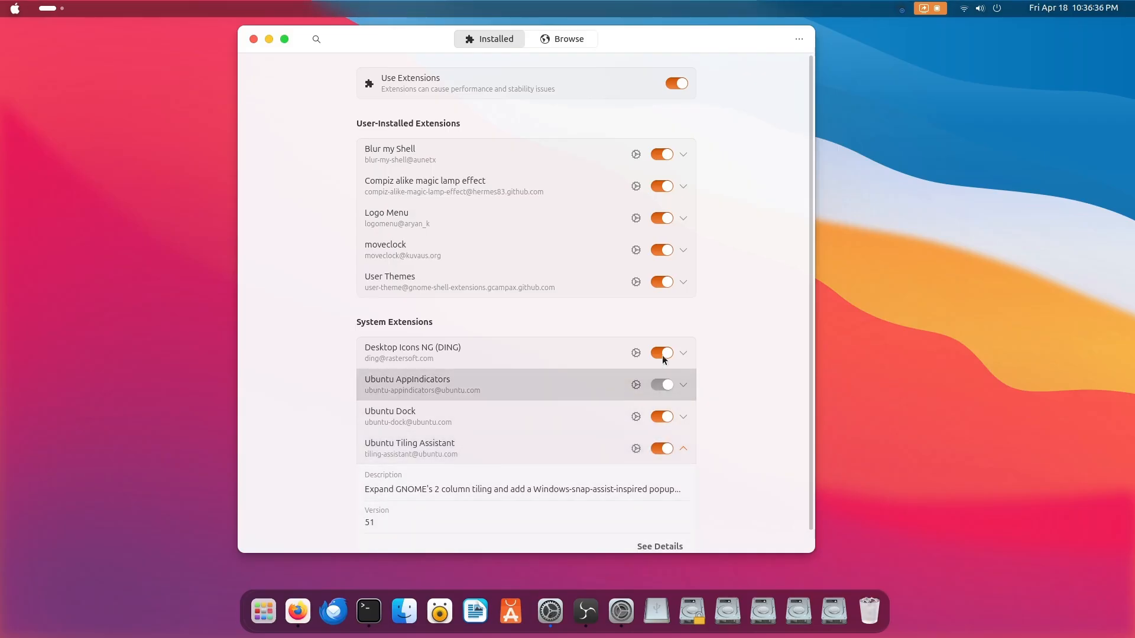
{"action": "left_click", "coordinate": [662, 386]}
Search the online extensions for "hide act", install Hide Activities Button, view the installed extensions and close Extension Manager
{"action": "left_click", "coordinate": [632, 52]}
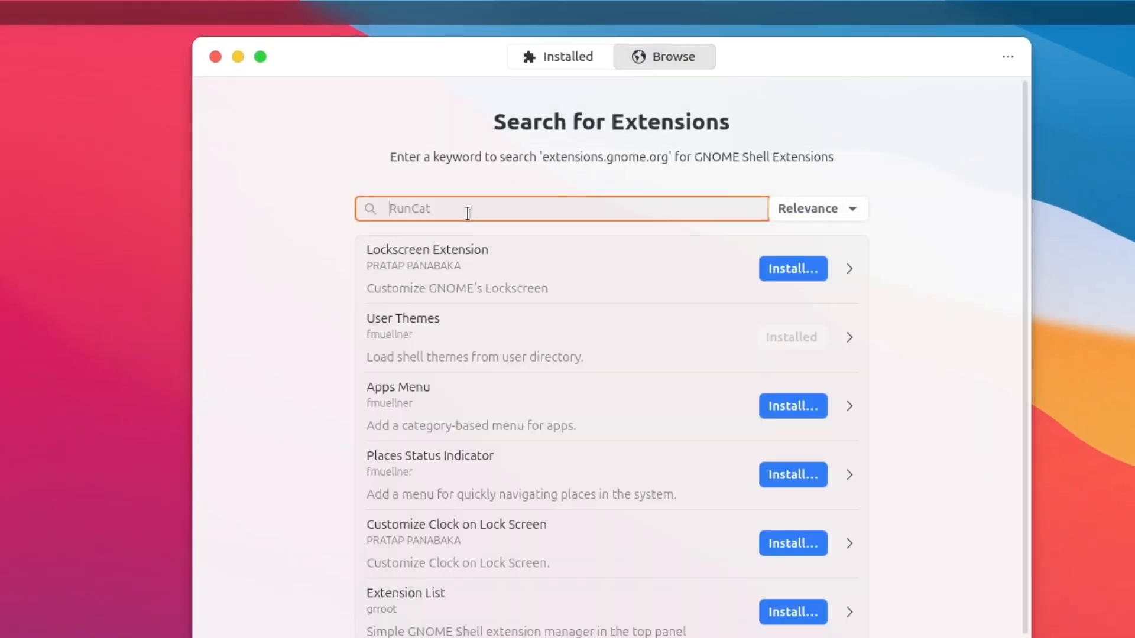
{"action": "type", "text": "hide ac"}
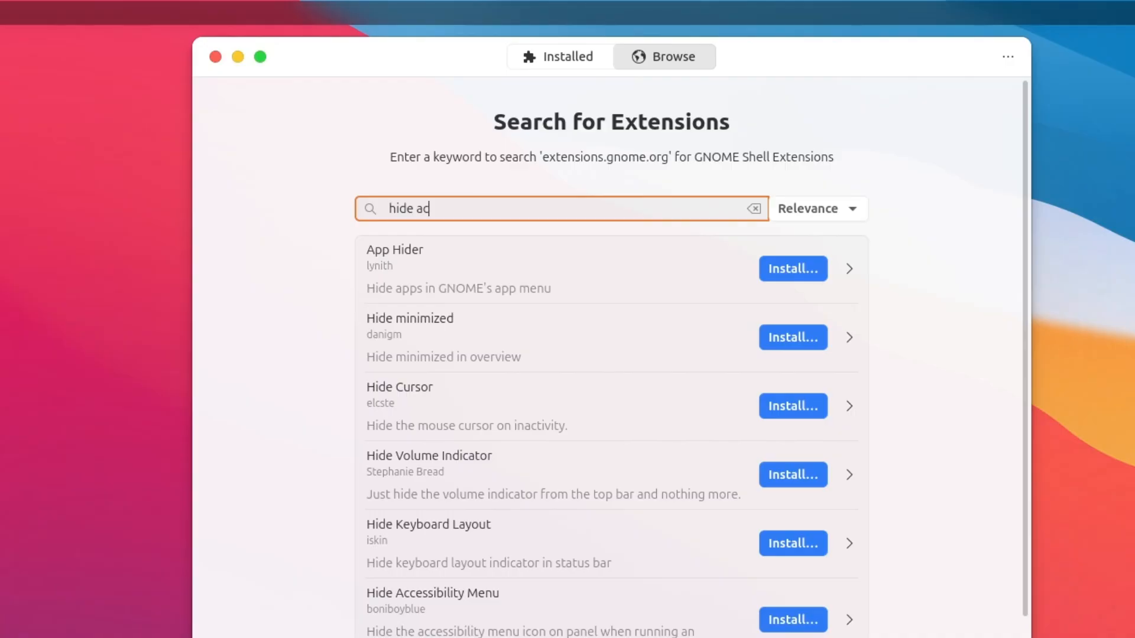
{"action": "type", "text": "t"}
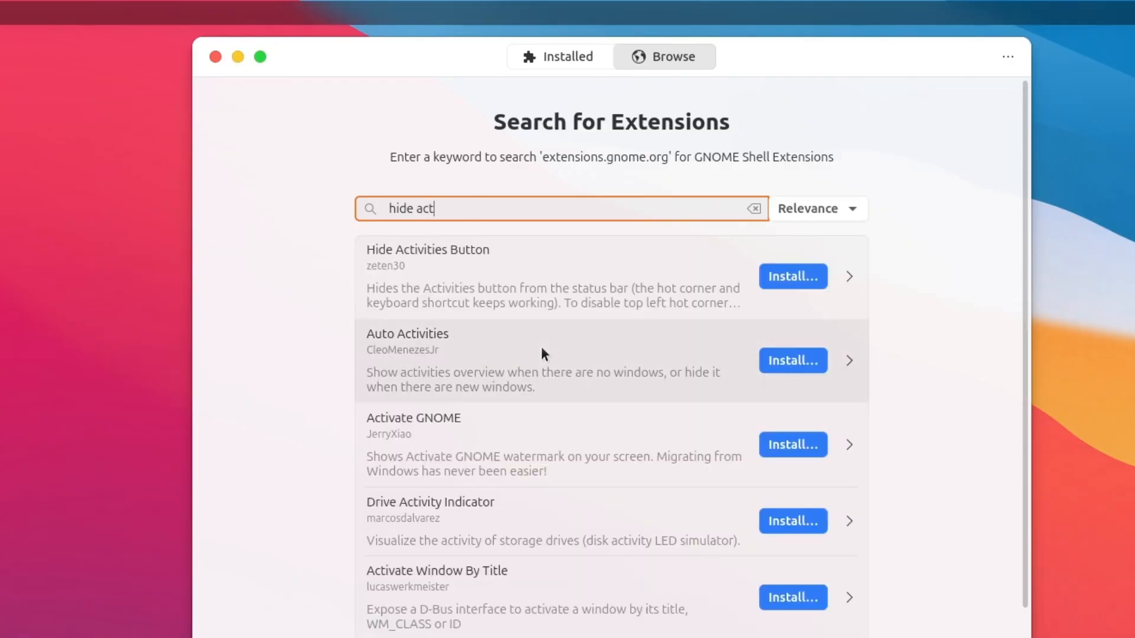
{"action": "left_click", "coordinate": [792, 276]}
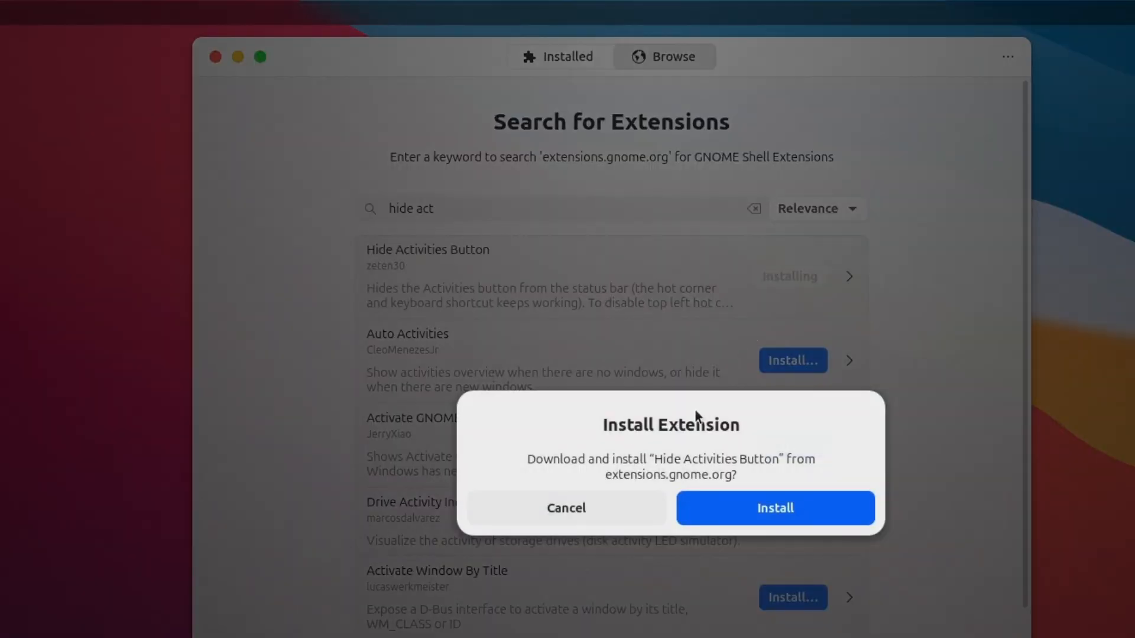
{"action": "left_click", "coordinate": [777, 505]}
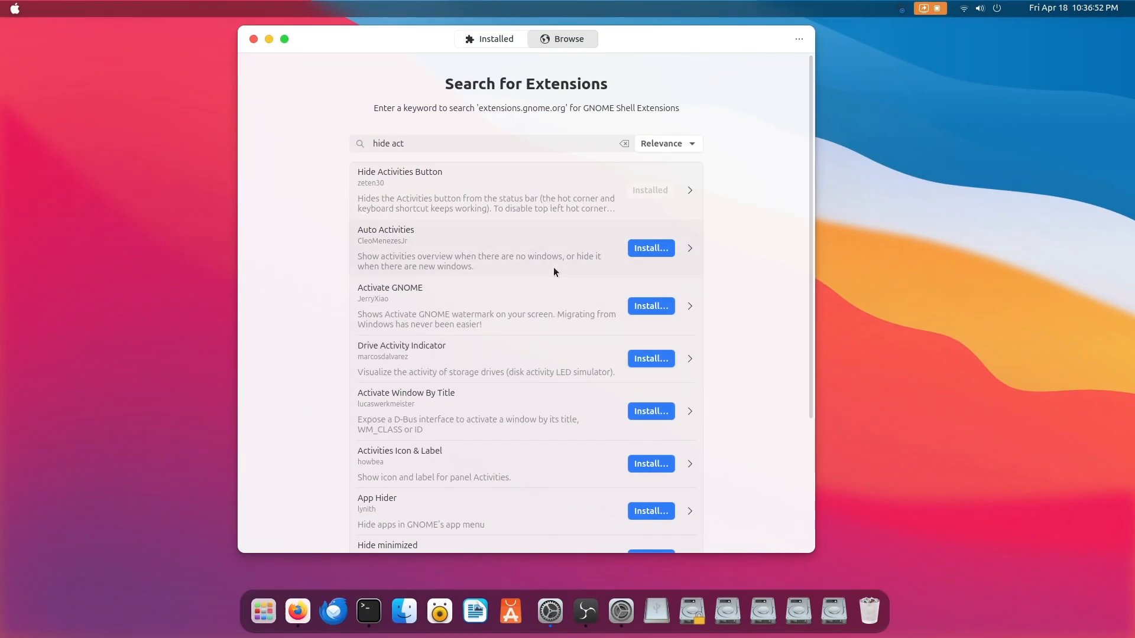
{"action": "left_click", "coordinate": [498, 40]}
{"action": "left_click", "coordinate": [253, 39]}
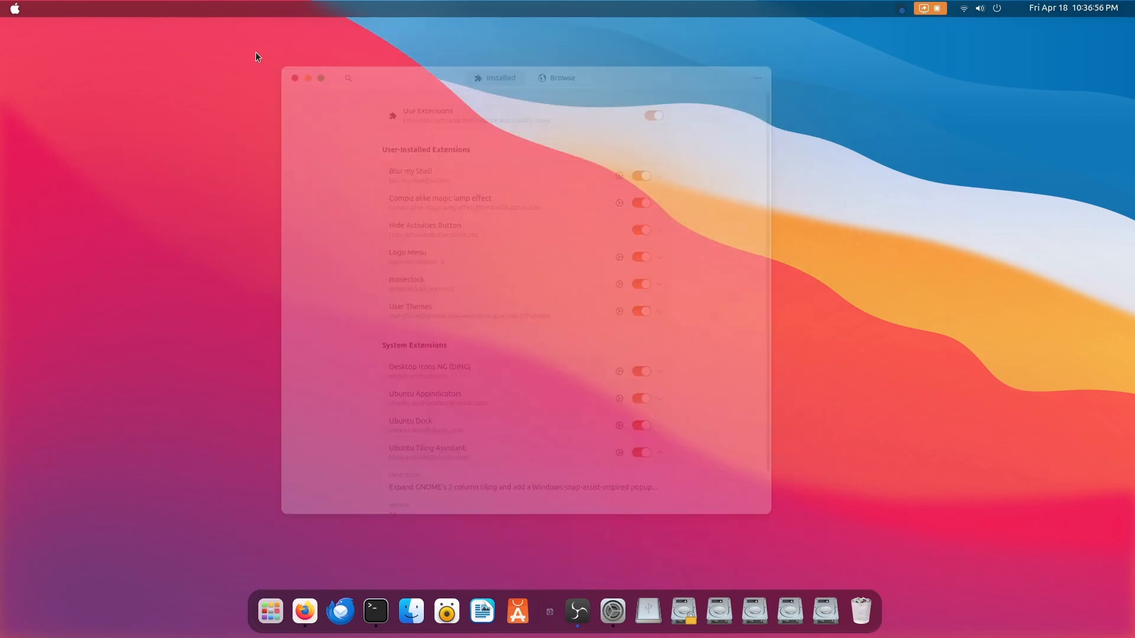
Close the open Terminal, Firefox and Settings windows to clear the desktop
{"action": "left_click", "coordinate": [280, 125]}
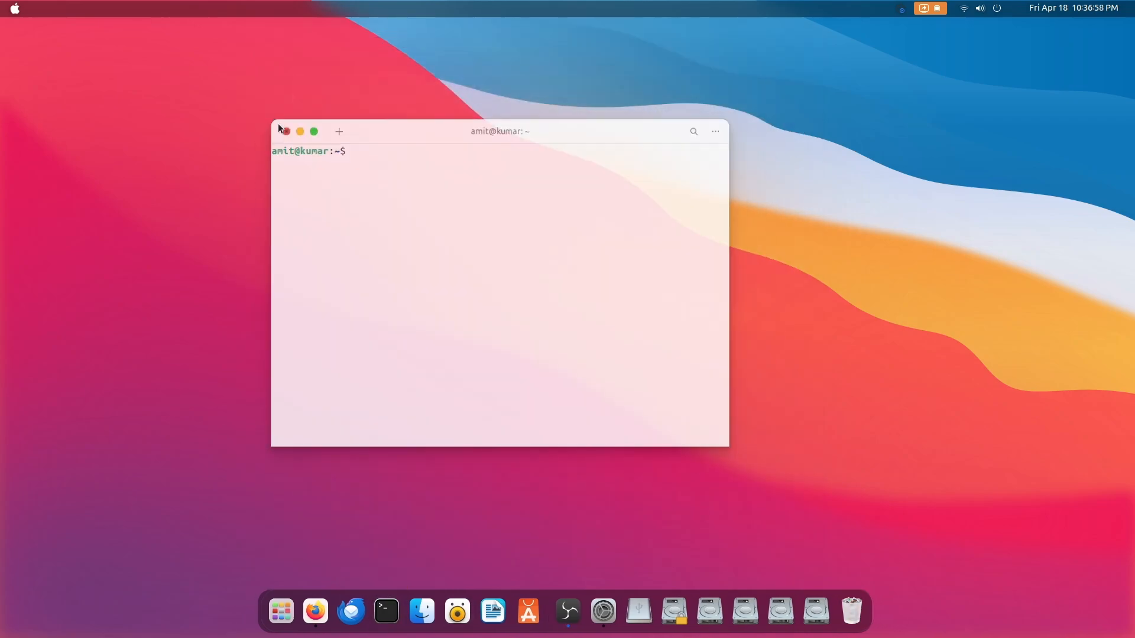
{"action": "left_click", "coordinate": [317, 624]}
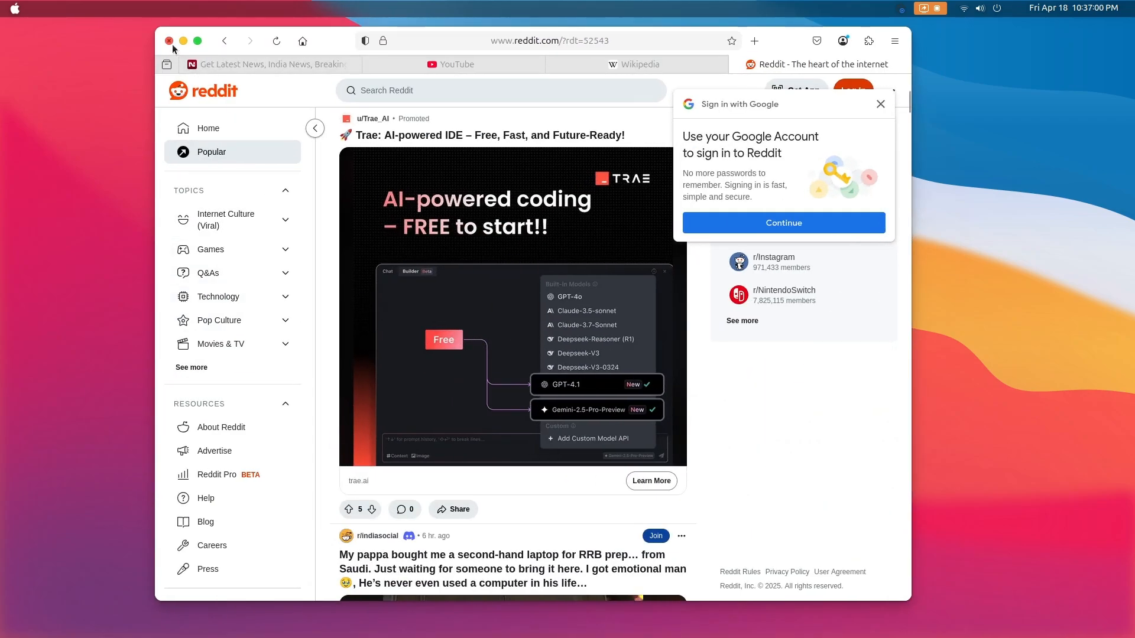
{"action": "left_click", "coordinate": [170, 41]}
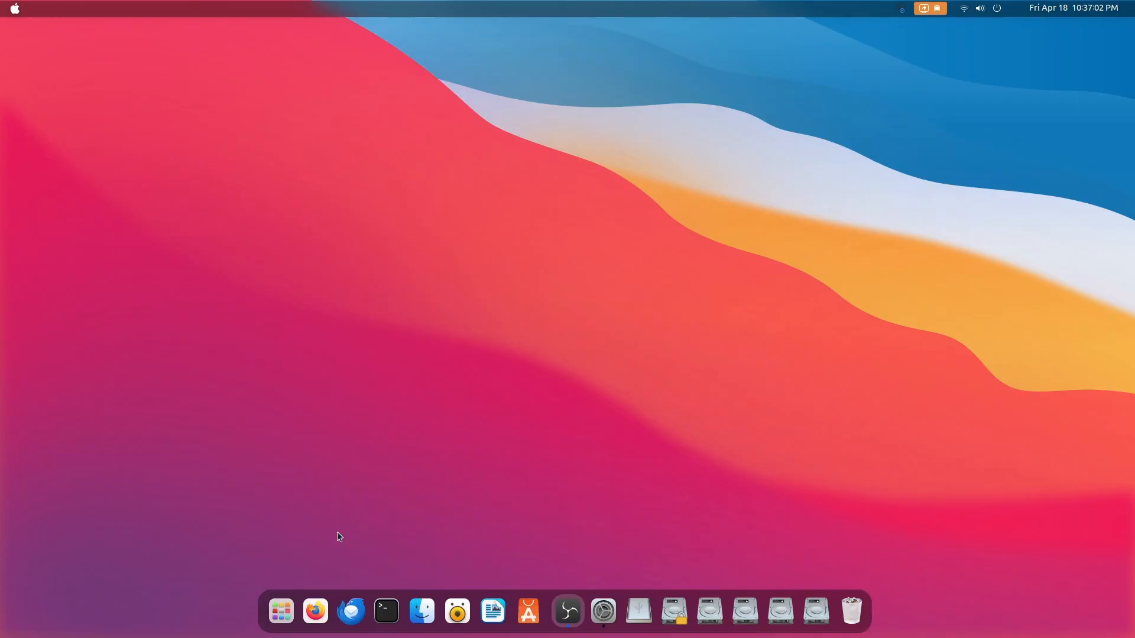
{"action": "left_click", "coordinate": [604, 613]}
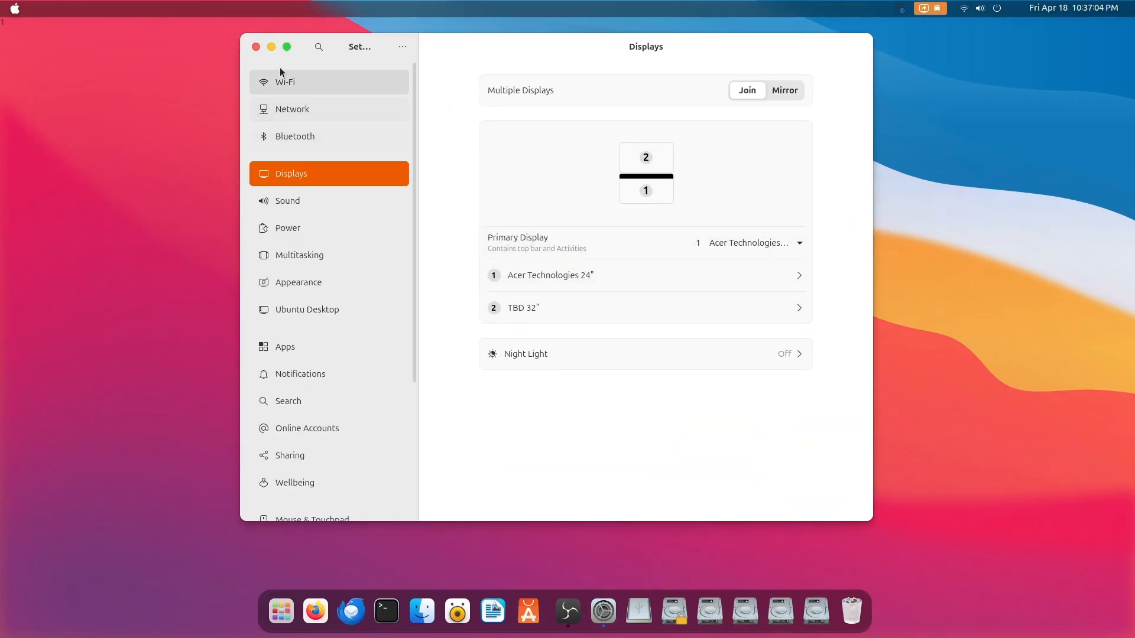
{"action": "left_click", "coordinate": [254, 52]}
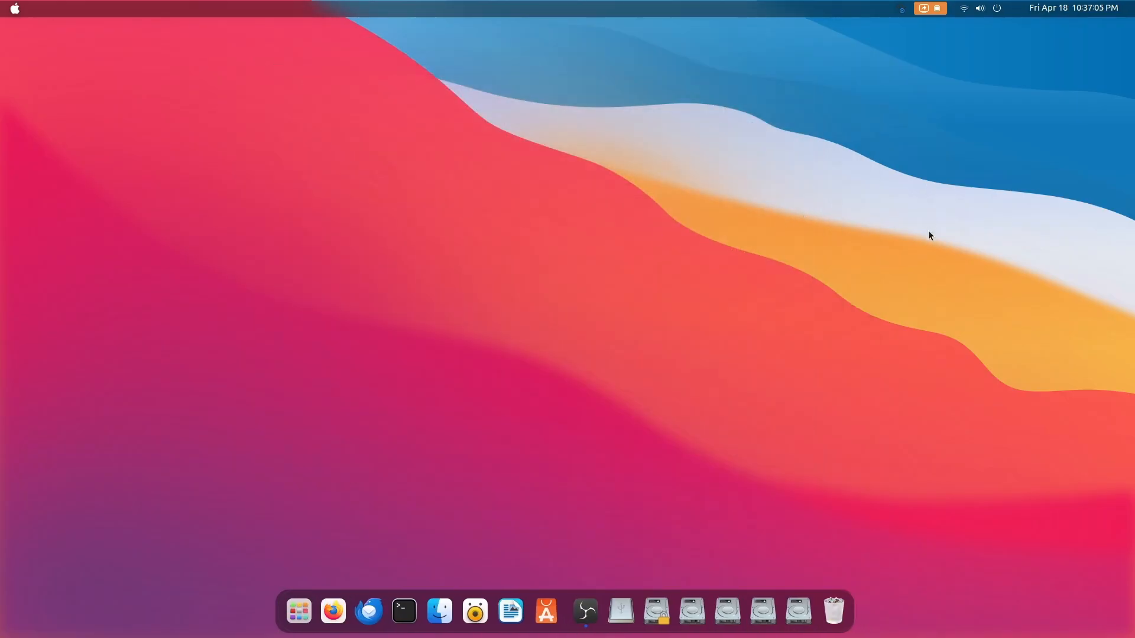
View the quick settings and the calendar with notifications, and dismiss them
{"action": "left_click", "coordinate": [996, 12]}
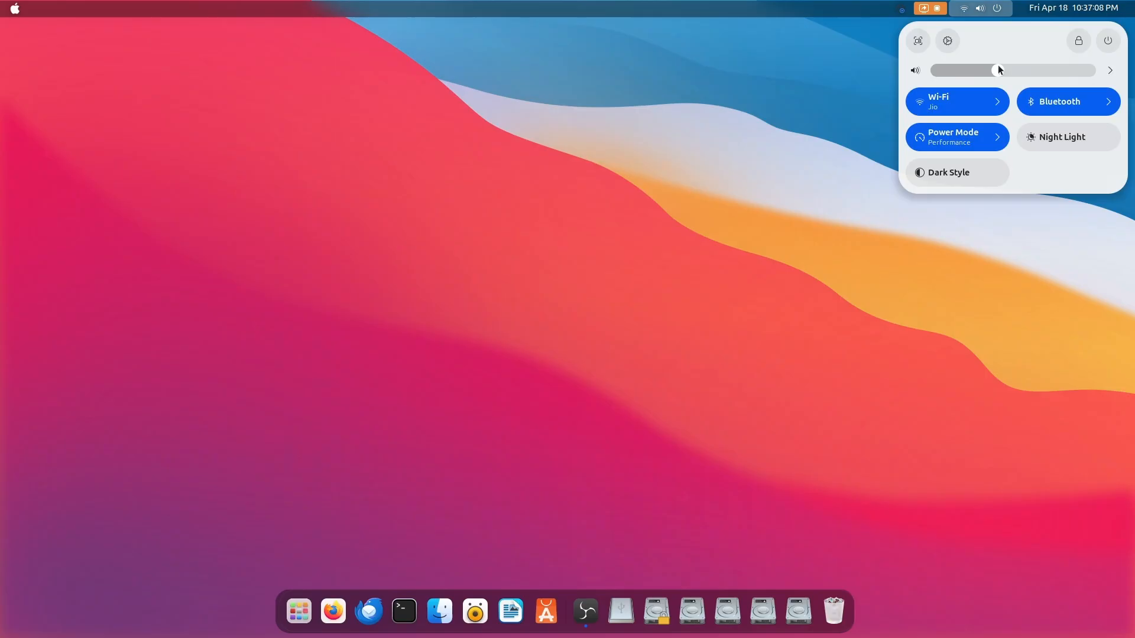
{"action": "left_click", "coordinate": [1068, 11]}
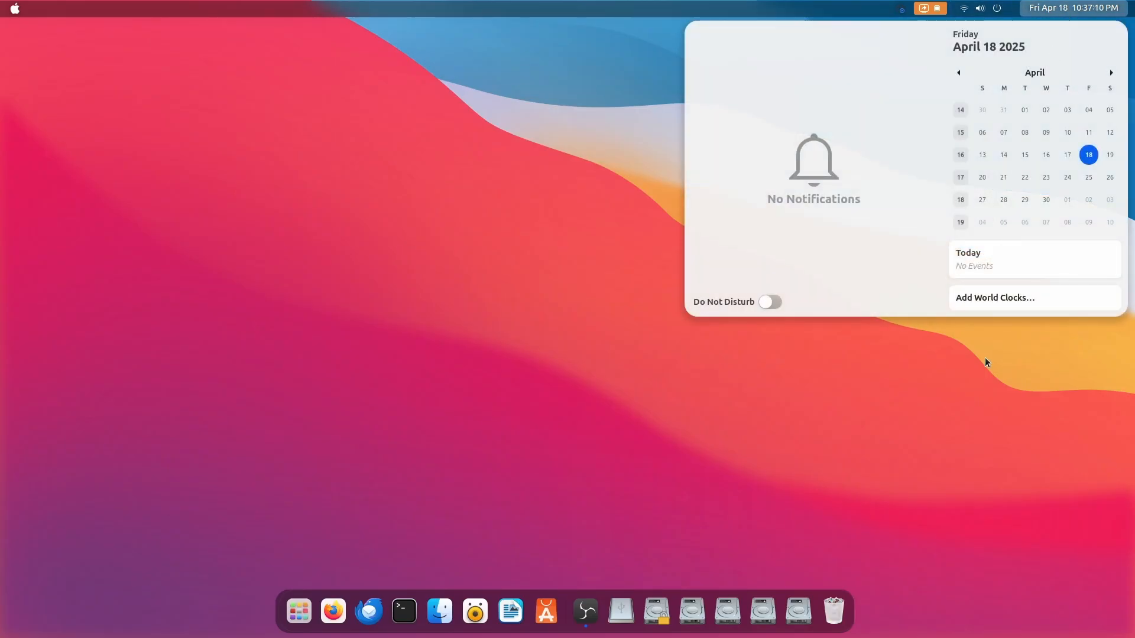
{"action": "left_click", "coordinate": [984, 358]}
Open Terminal, Firefox and Files, and arrange their windows so all three stay visible on the desktop
{"action": "left_click", "coordinate": [439, 612]}
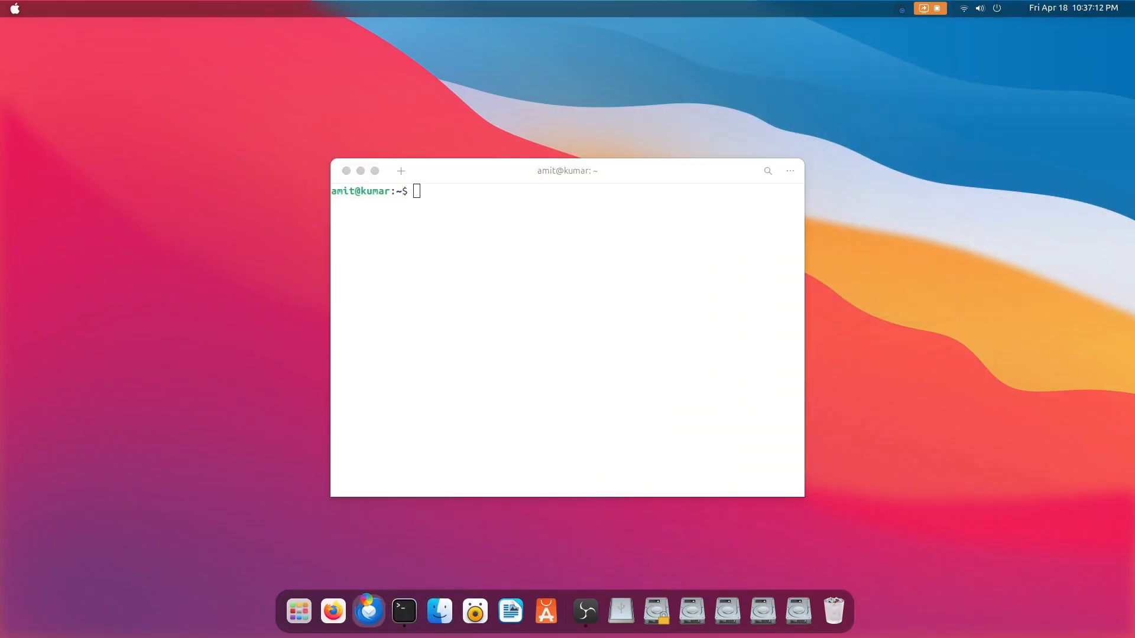
{"action": "left_click", "coordinate": [332, 612]}
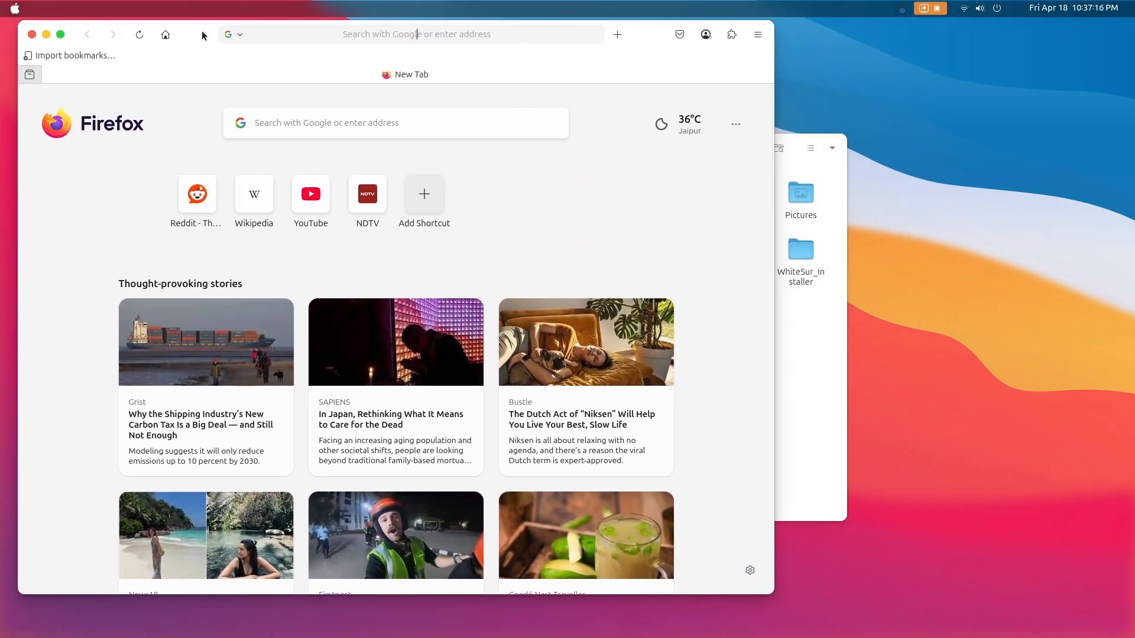
{"action": "left_click", "coordinate": [810, 375]}
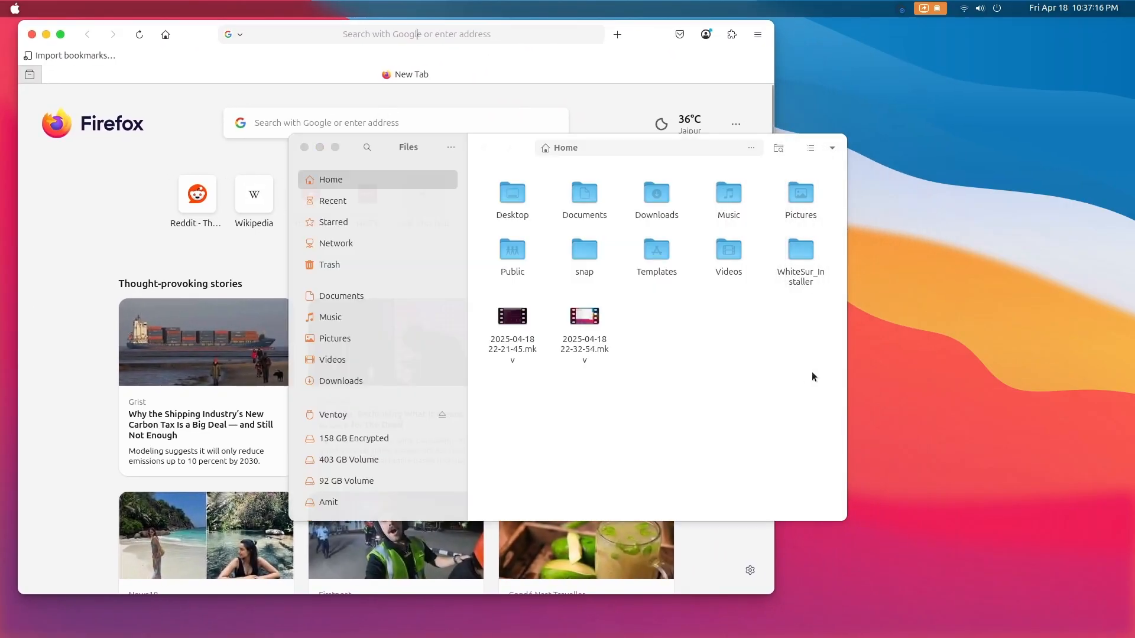
{"action": "left_click_drag", "start_coordinate": [904, 171], "coordinate": [1017, 154]}
{"action": "mouse_move", "coordinate": [273, 637]}
{"action": "left_click", "coordinate": [417, 612]}
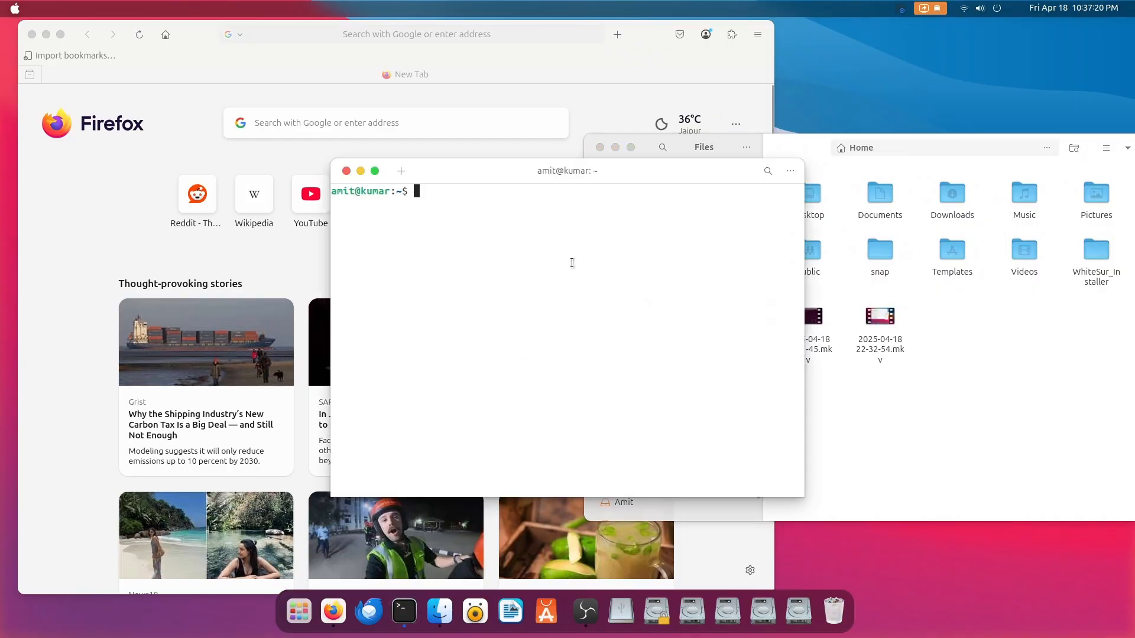
{"action": "left_click_drag", "start_coordinate": [601, 164], "coordinate": [605, 196]}
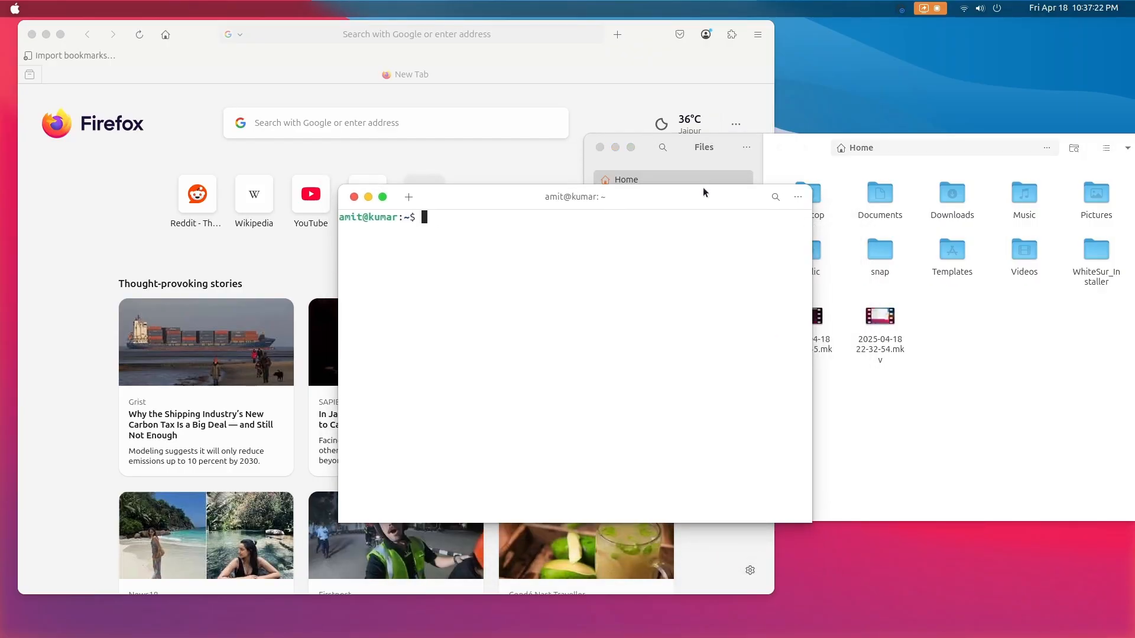
Turn on Dark Style for the desktop and dismiss the quick settings
{"action": "left_click", "coordinate": [996, 8]}
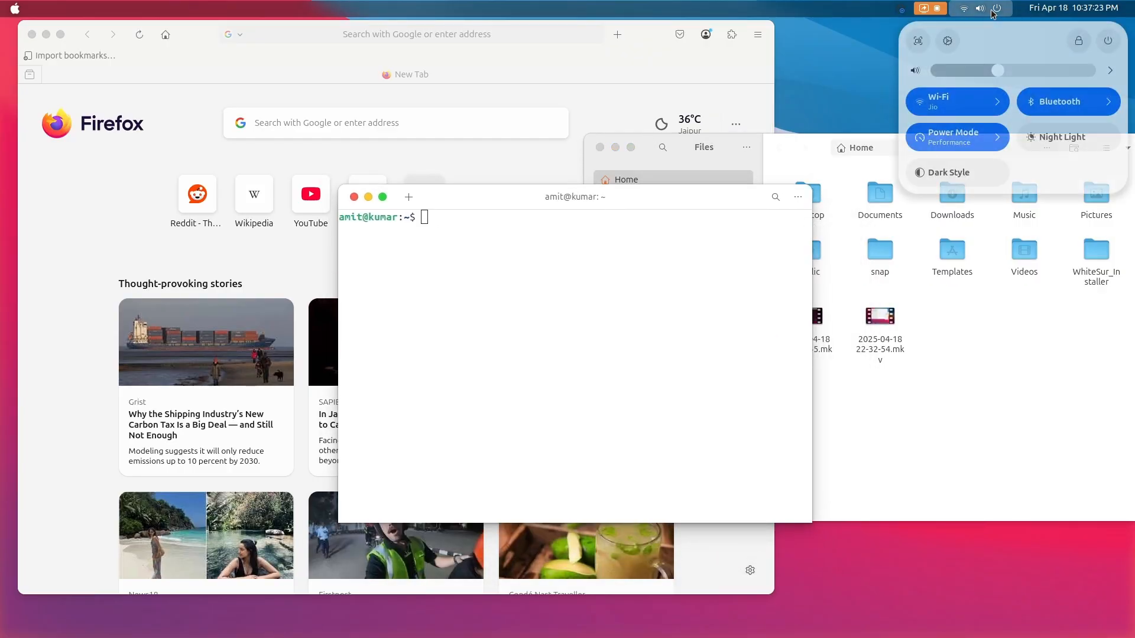
{"action": "left_click", "coordinate": [956, 171]}
{"action": "left_click", "coordinate": [507, 392]}
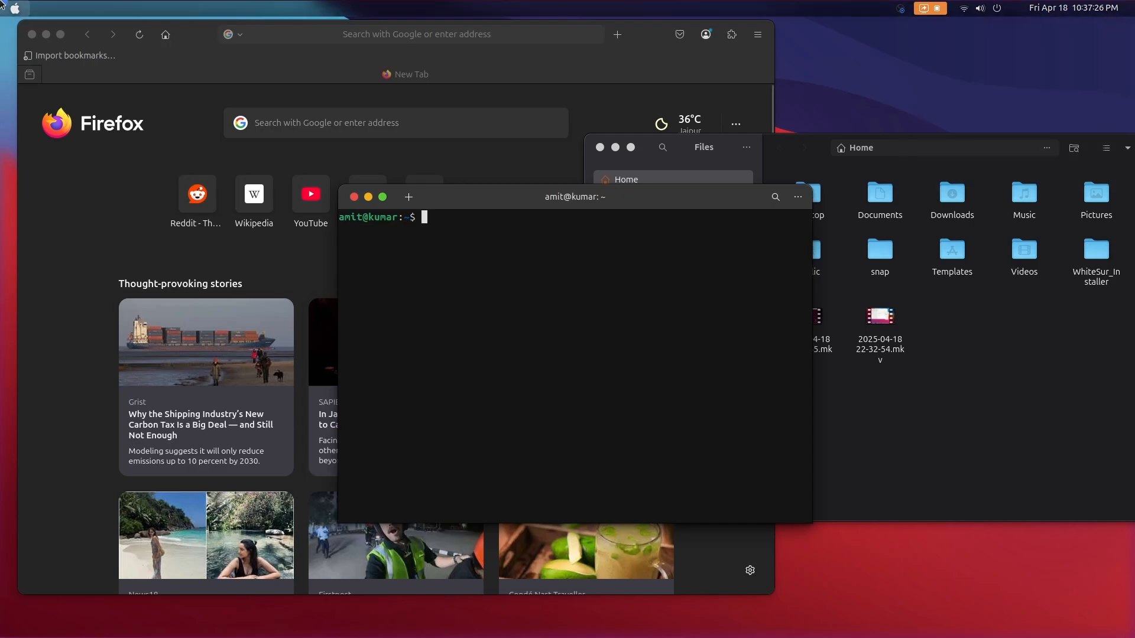
Examine the dark styling of the activities overview, system logo options, quick settings and calendar
{"action": "key", "text": "super"}
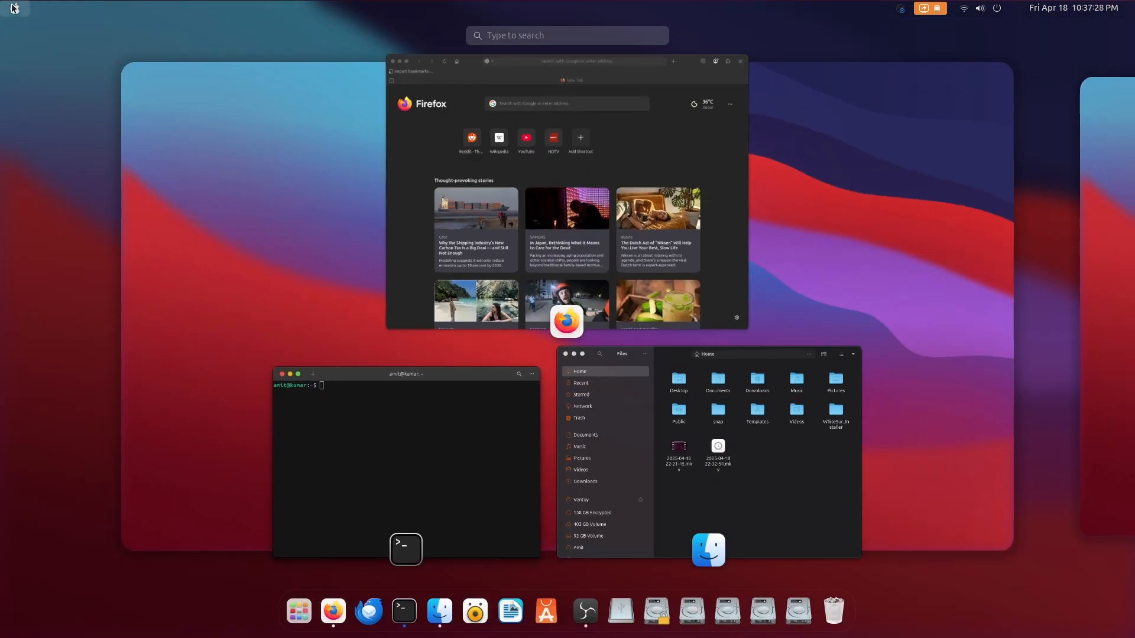
{"action": "left_click", "coordinate": [14, 8]}
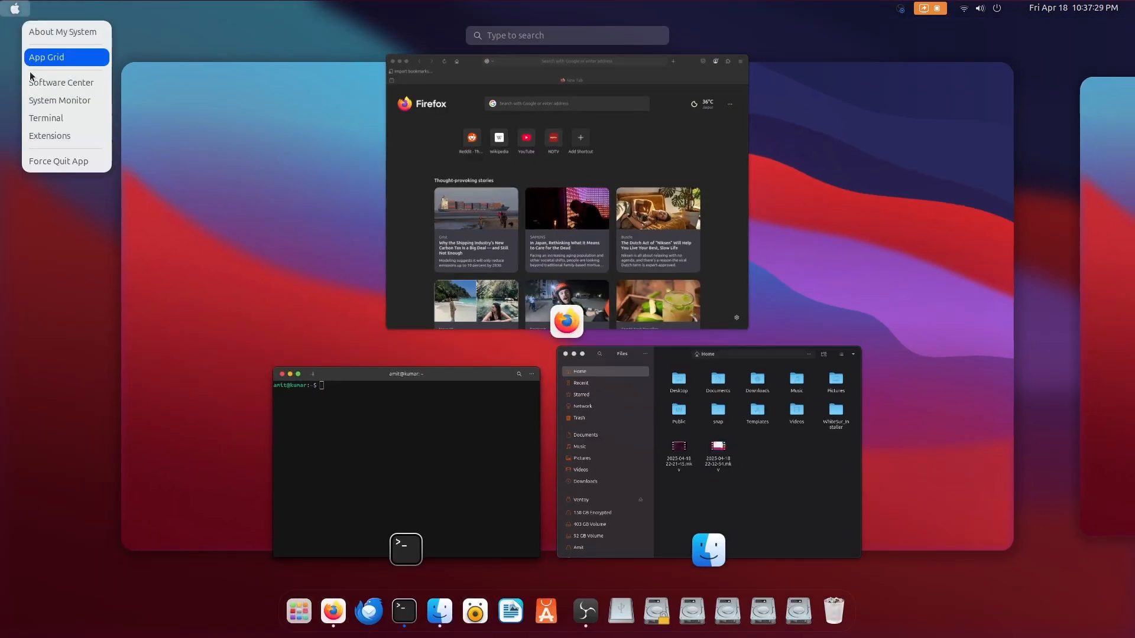
{"action": "left_click", "coordinate": [1000, 10]}
{"action": "left_click", "coordinate": [1056, 11]}
{"action": "left_click", "coordinate": [30, 476]}
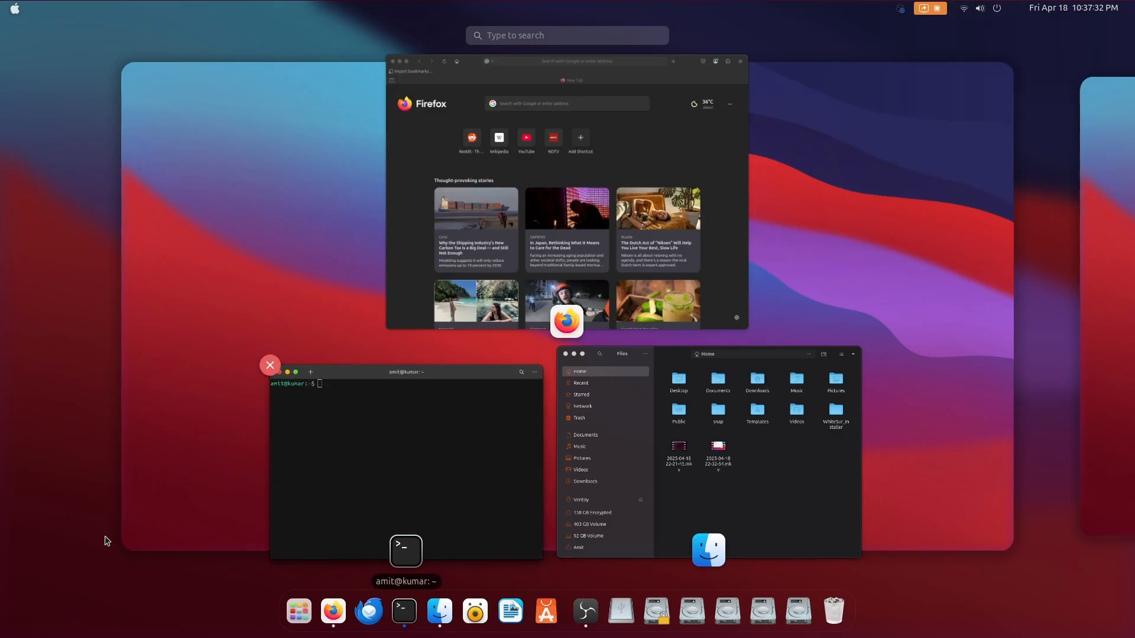
Launch Tweaks from the application grid and set the icons to WhiteSur-dark and the shell to WhiteSur-Dark-solid
{"action": "left_click", "coordinate": [298, 610]}
{"action": "scroll", "coordinate": [532, 472], "scroll_direction": "down", "scroll_amount": 1}
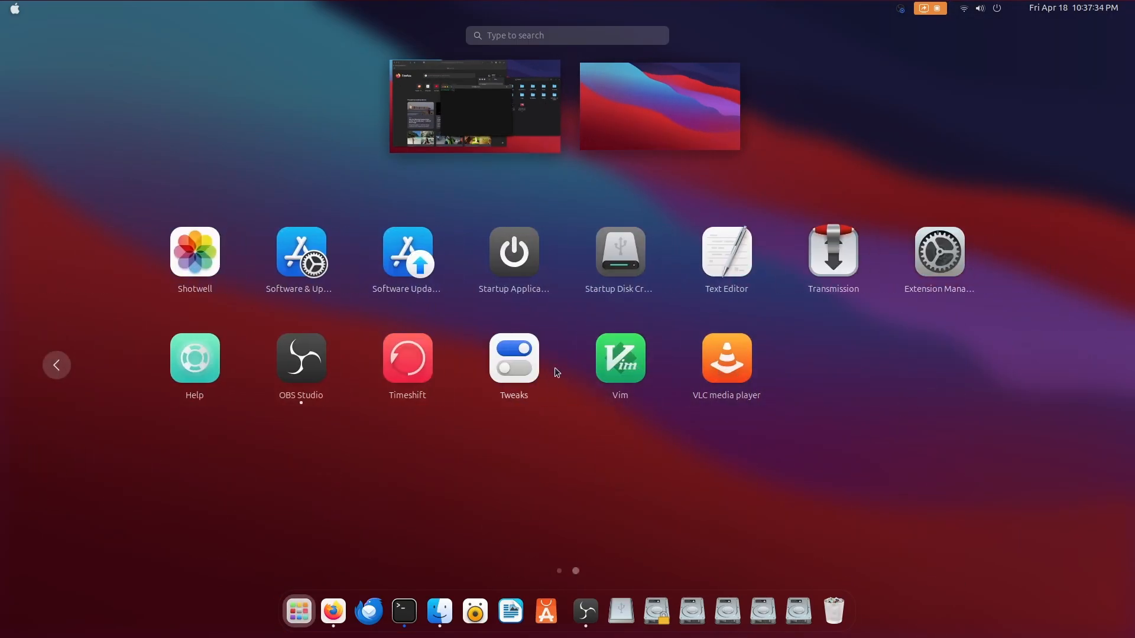
{"action": "left_click", "coordinate": [514, 369]}
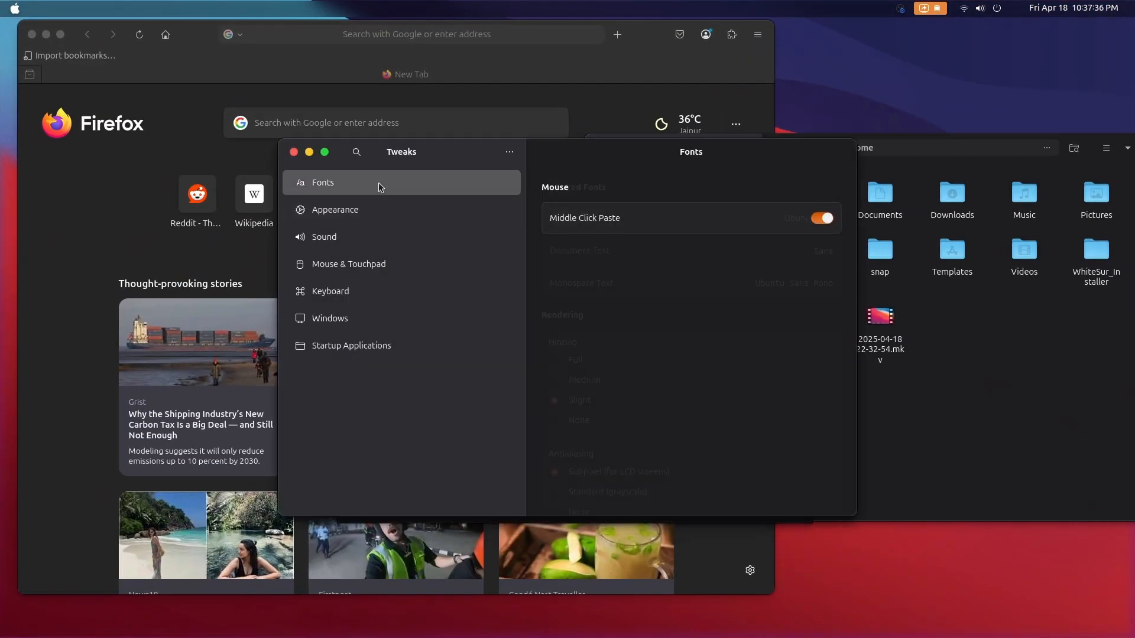
{"action": "left_click", "coordinate": [355, 210]}
{"action": "left_click", "coordinate": [827, 250]}
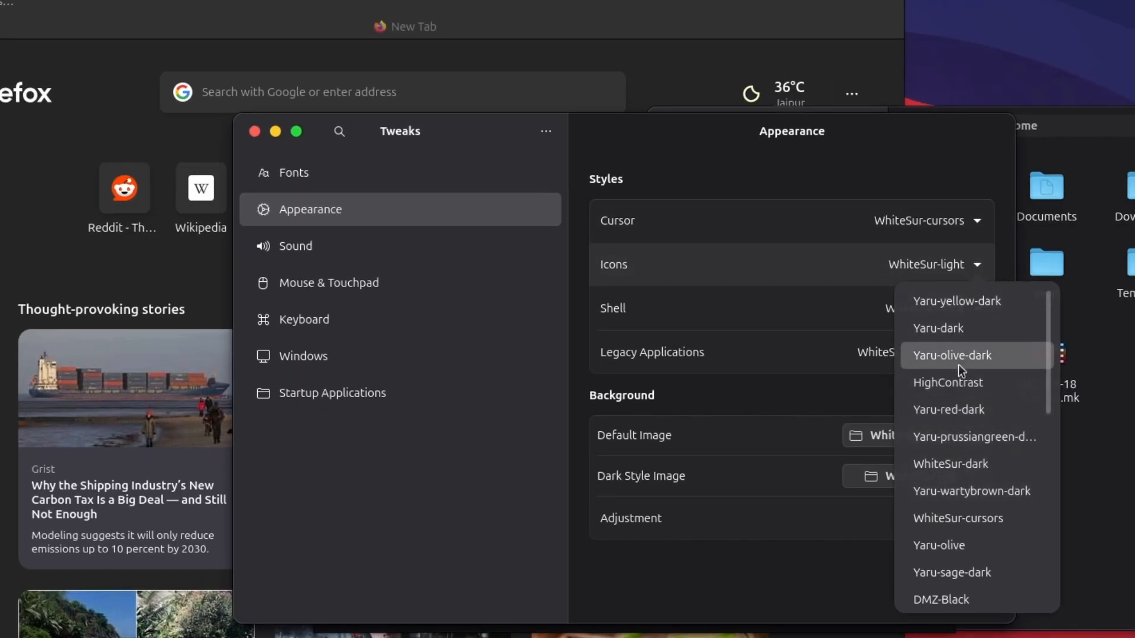
{"action": "left_click", "coordinate": [958, 462]}
{"action": "left_click", "coordinate": [945, 309]}
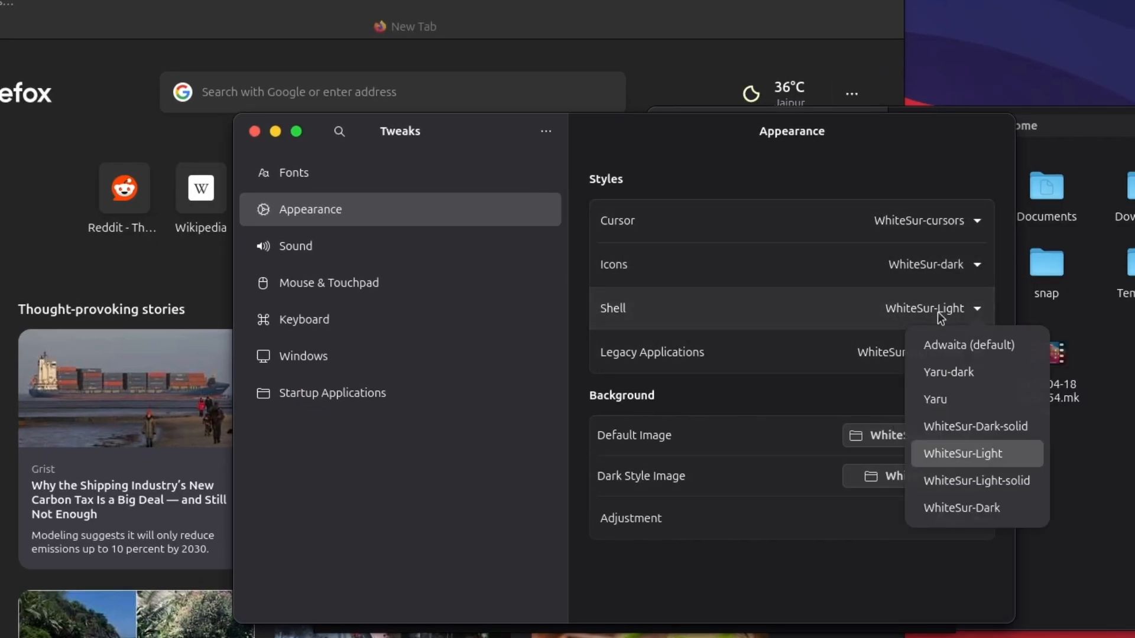
{"action": "left_click", "coordinate": [979, 427]}
Set the legacy applications theme to WhiteSur-Dark
{"action": "left_click", "coordinate": [943, 358]}
{"action": "scroll", "coordinate": [957, 561], "scroll_direction": "down", "scroll_amount": 5}
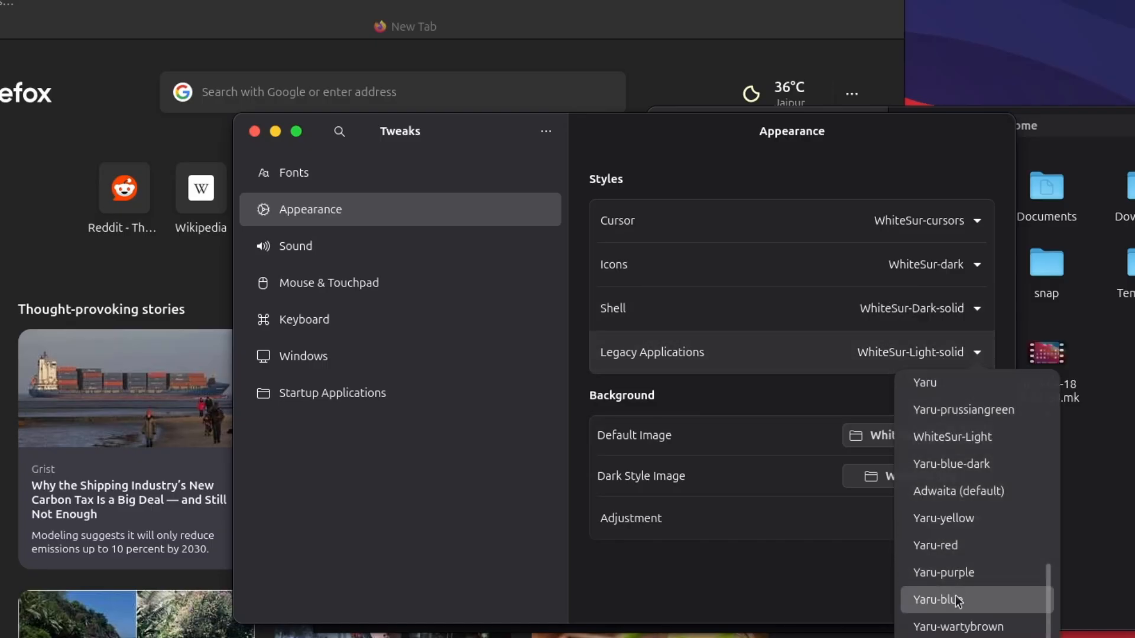
{"action": "scroll", "coordinate": [957, 591], "scroll_direction": "up", "scroll_amount": 4}
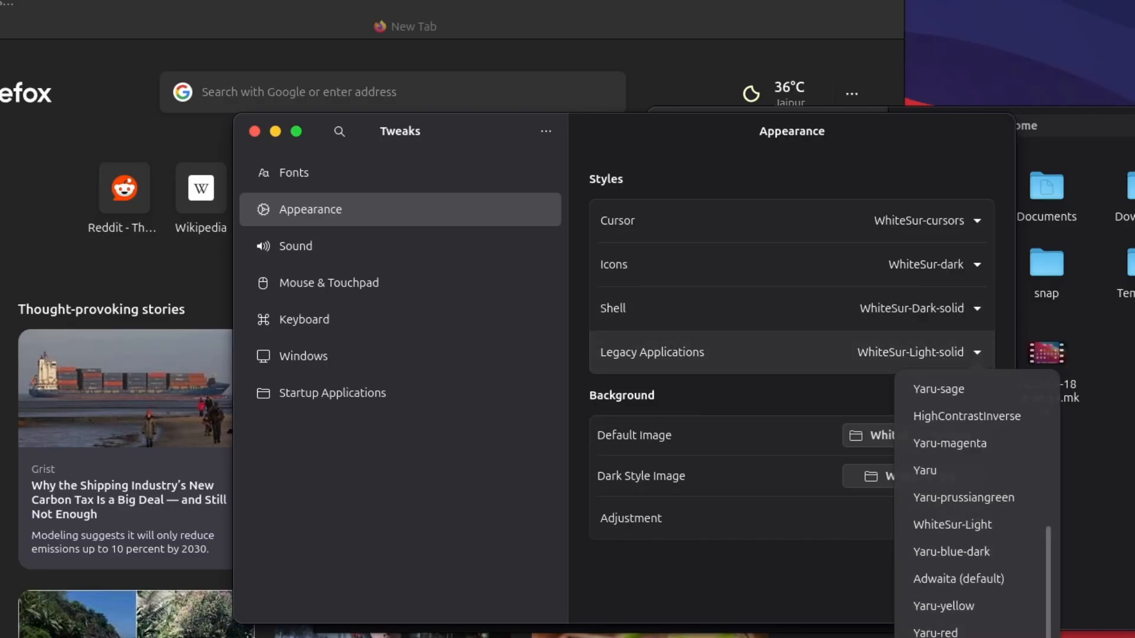
{"action": "scroll", "coordinate": [985, 630], "scroll_direction": "up", "scroll_amount": 1}
{"action": "scroll", "coordinate": [989, 481], "scroll_direction": "down", "scroll_amount": 1}
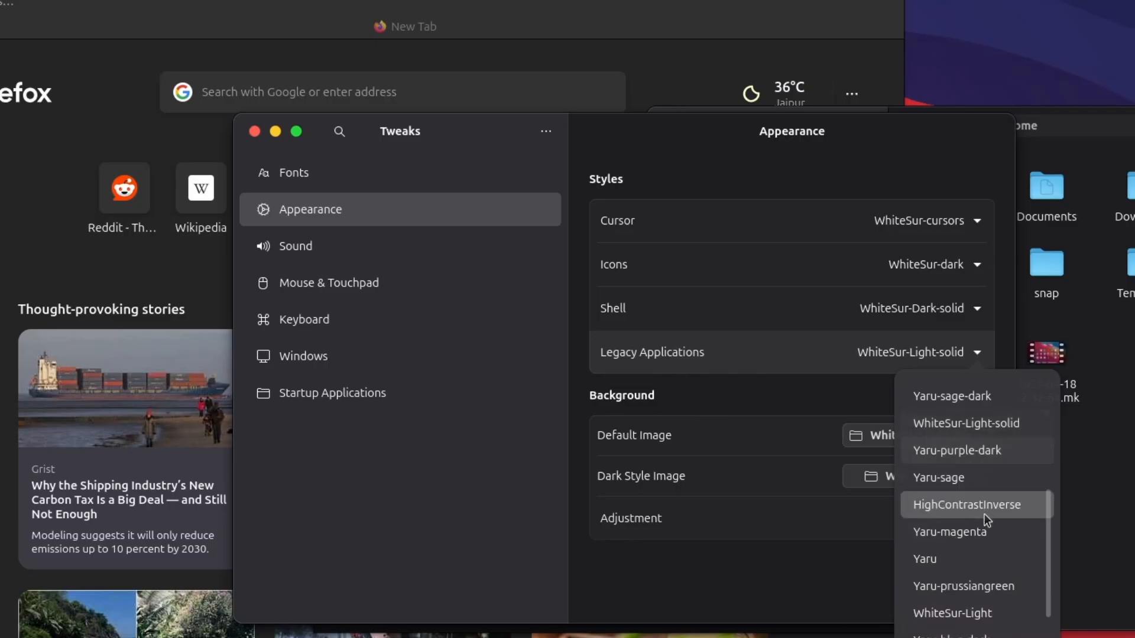
{"action": "scroll", "coordinate": [974, 603], "scroll_direction": "down", "scroll_amount": 4}
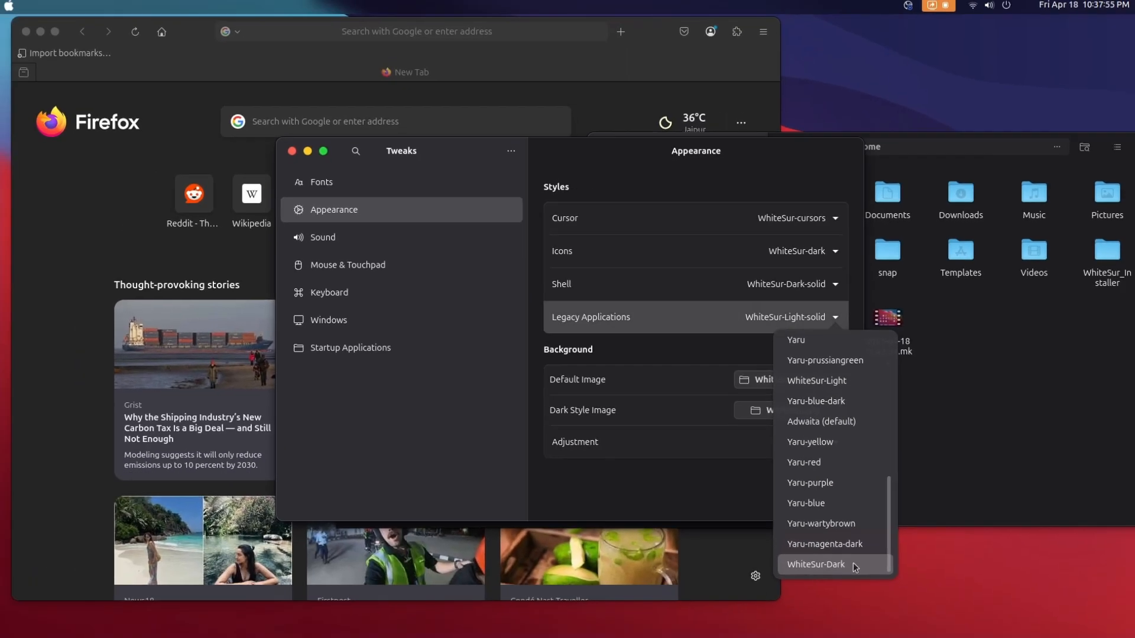
{"action": "left_click", "coordinate": [824, 562]}
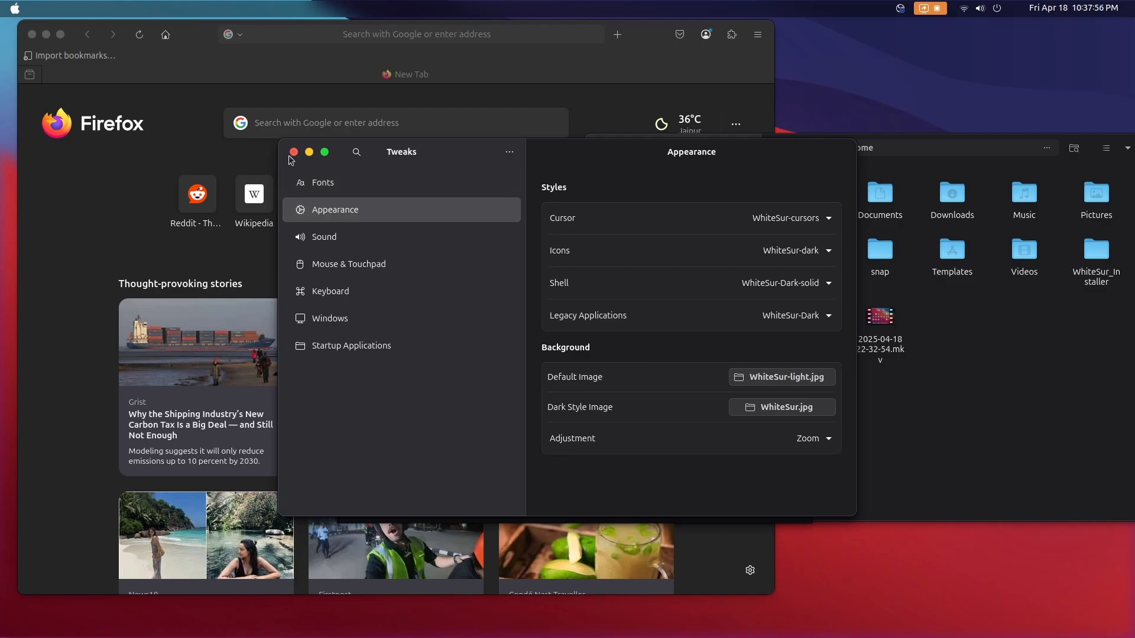
Check the dark styling of the status indicators' options and view the system's About information
{"action": "left_click", "coordinate": [1048, 8]}
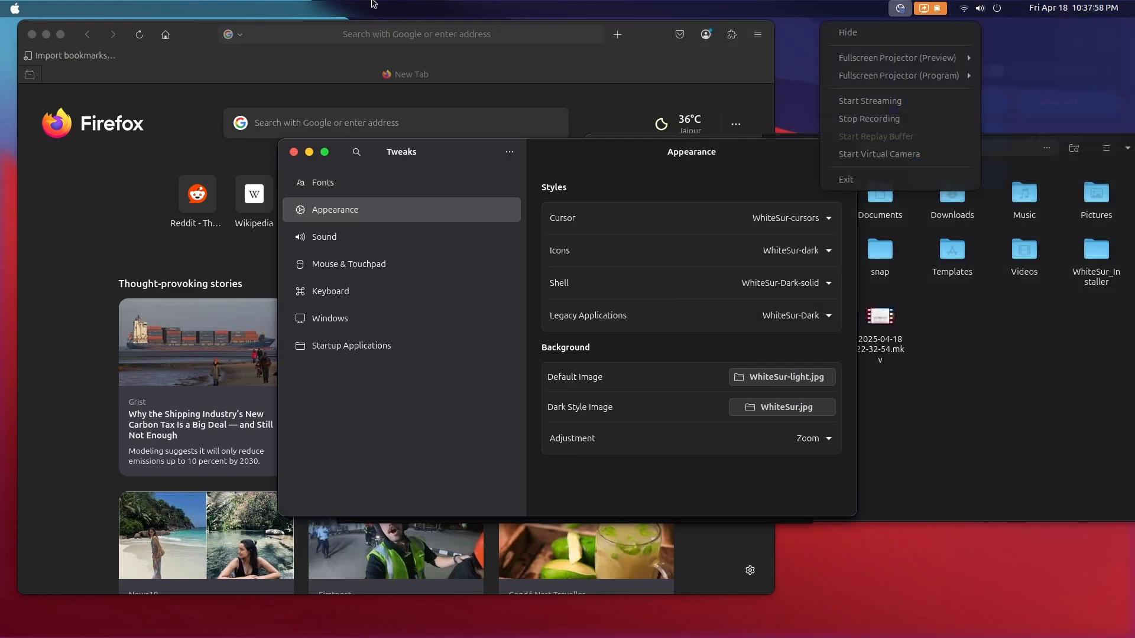
{"action": "left_click", "coordinate": [0, 8]}
{"action": "left_click", "coordinate": [8, 8]}
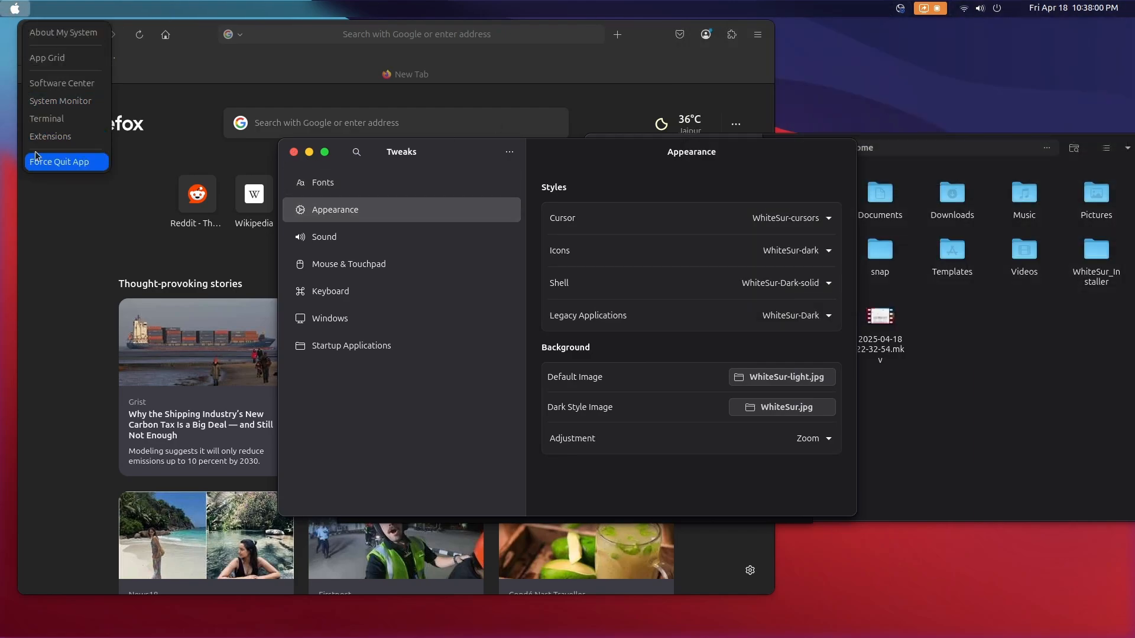
{"action": "left_click", "coordinate": [59, 33]}
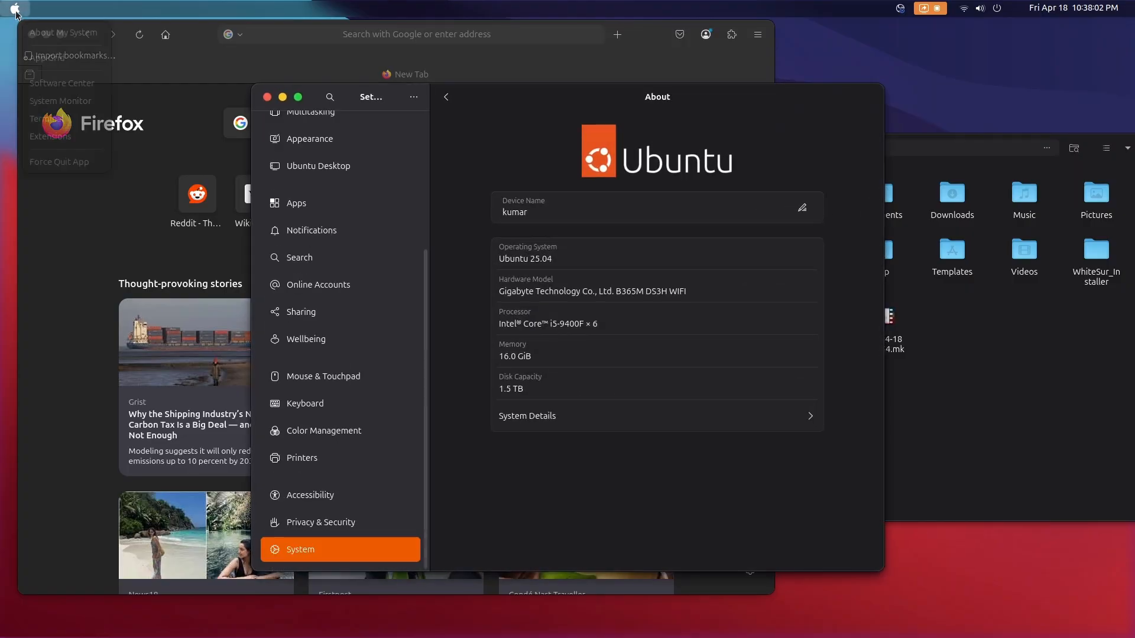
Show the application grid, launch a new Terminal window and return to the desktop windows
{"action": "left_click", "coordinate": [16, 12]}
{"action": "left_click", "coordinate": [46, 60]}
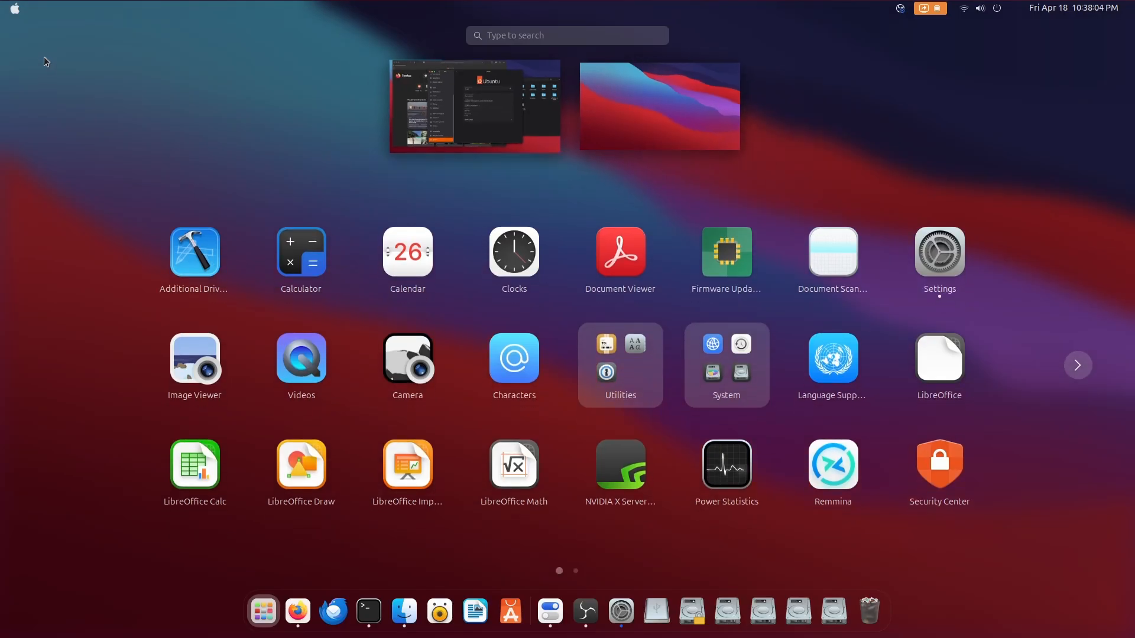
{"action": "left_click", "coordinate": [14, 12]}
{"action": "left_click", "coordinate": [51, 119]}
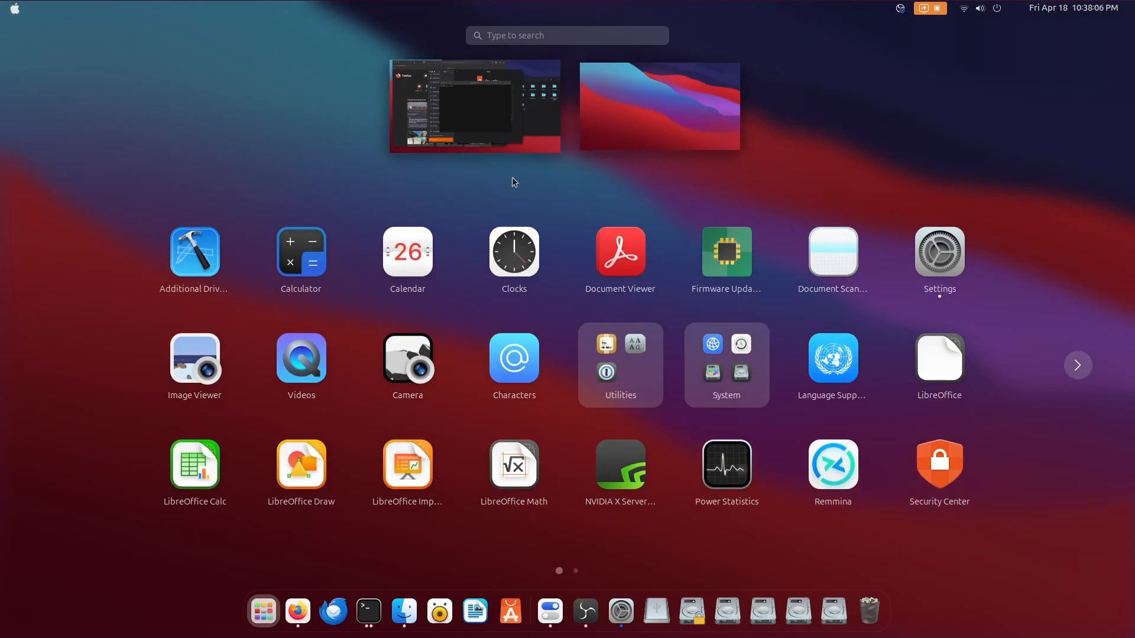
{"action": "left_click", "coordinate": [479, 96]}
Open System Monitor, enlarge its window, view its processes and file systems, and close it
{"action": "left_click", "coordinate": [16, 10]}
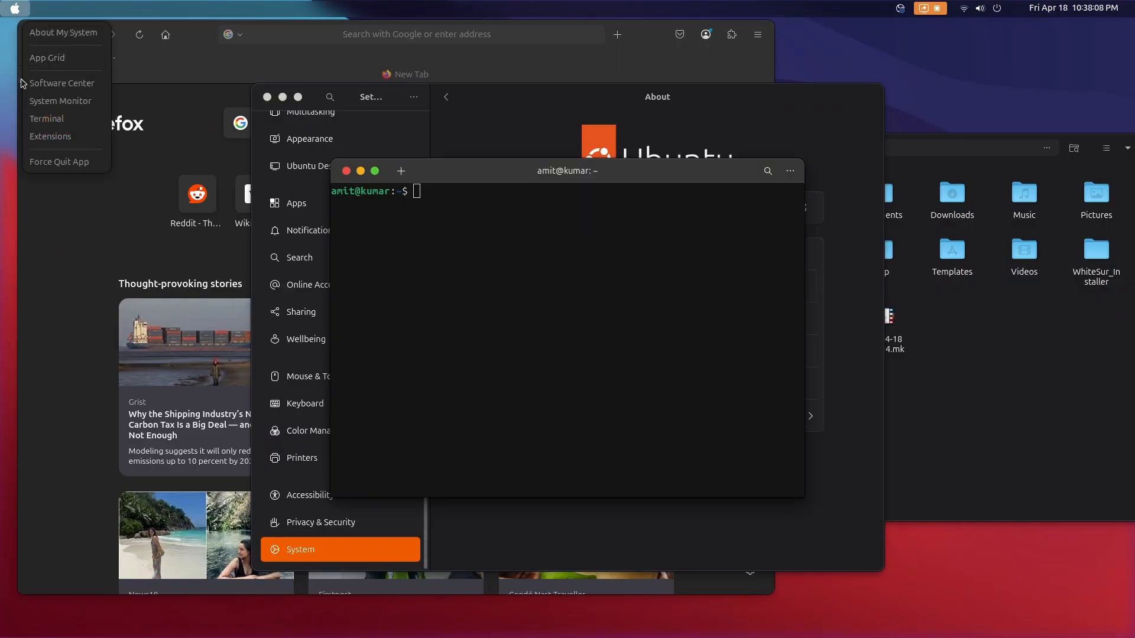
{"action": "left_click", "coordinate": [61, 101]}
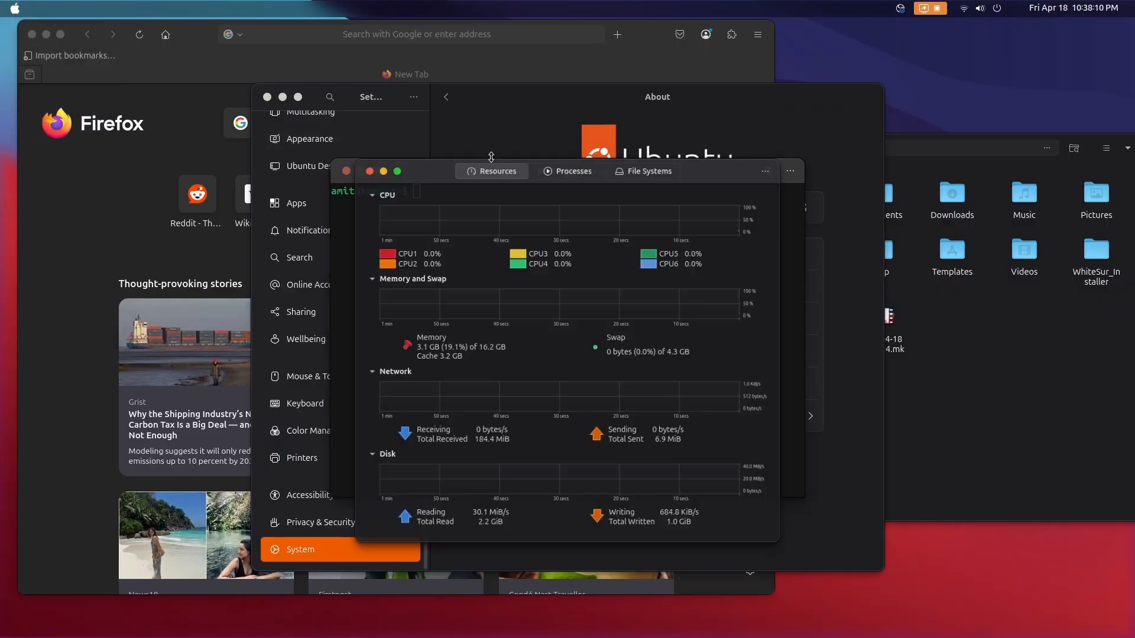
{"action": "left_click_drag", "start_coordinate": [803, 541], "coordinate": [1019, 567]}
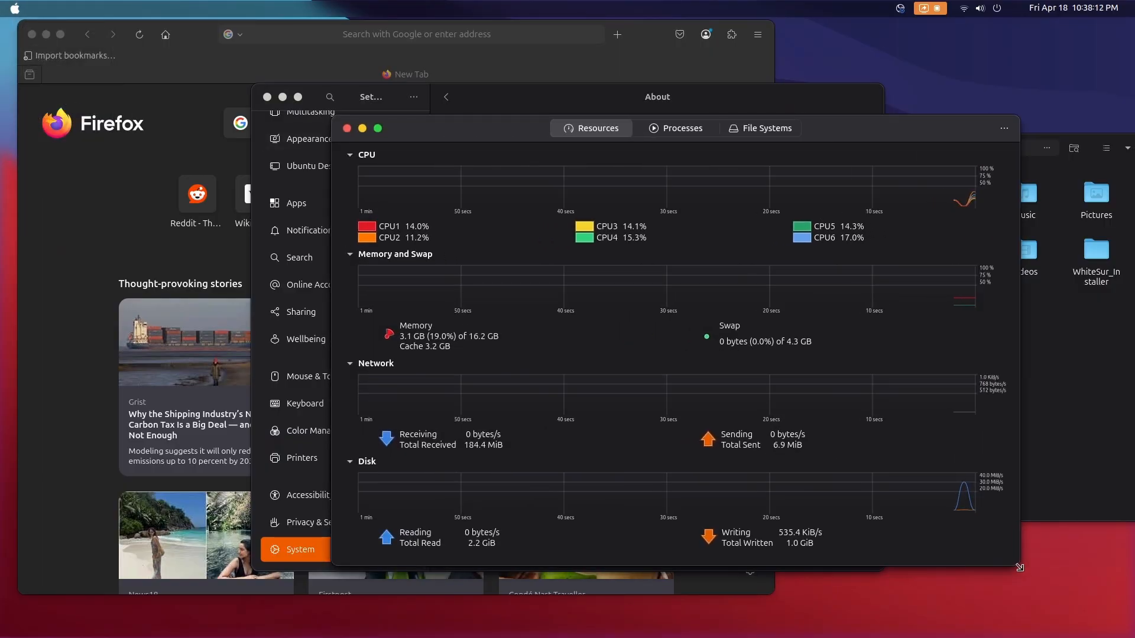
{"action": "left_click", "coordinate": [685, 129]}
{"action": "left_click", "coordinate": [733, 129]}
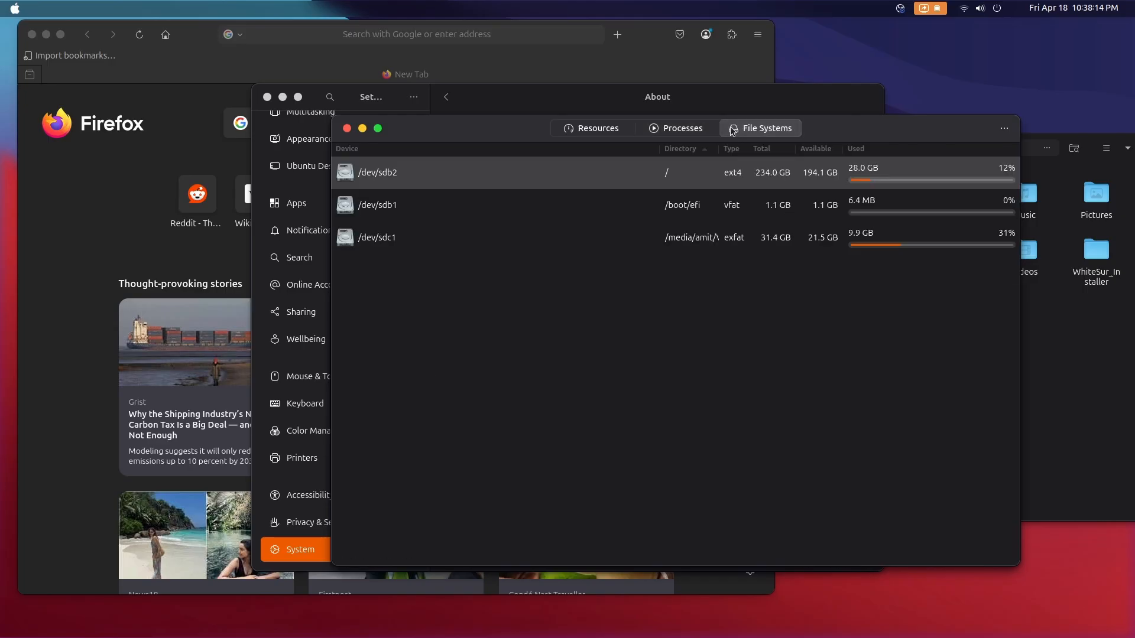
{"action": "left_click", "coordinate": [347, 129]}
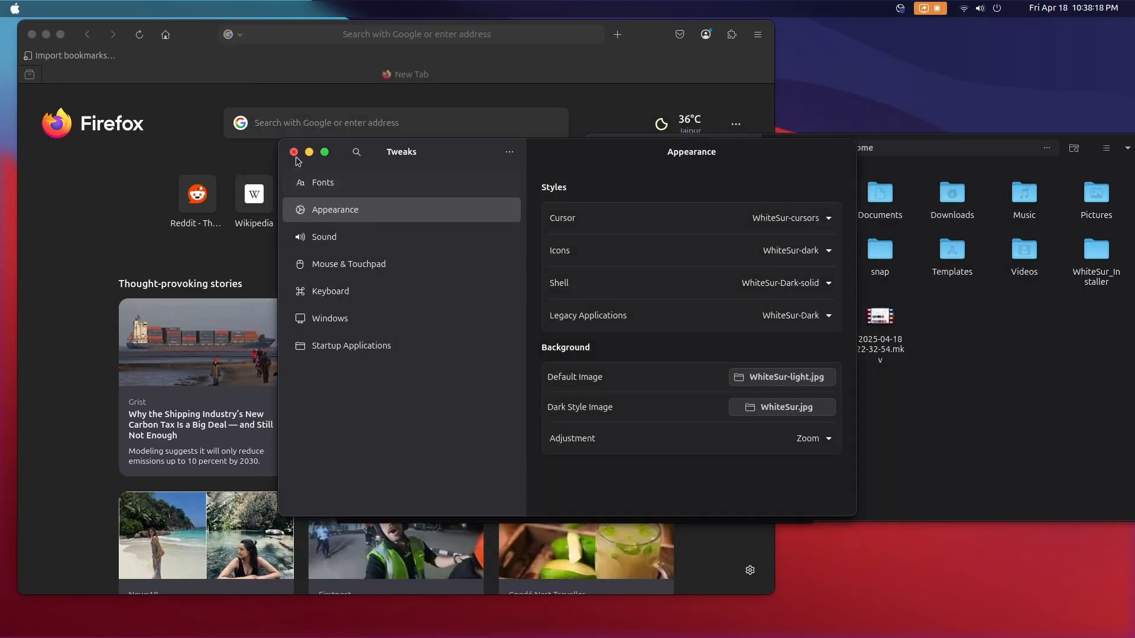
Close the remaining Tweaks, Terminal and Files windows
{"action": "left_click", "coordinate": [294, 154]}
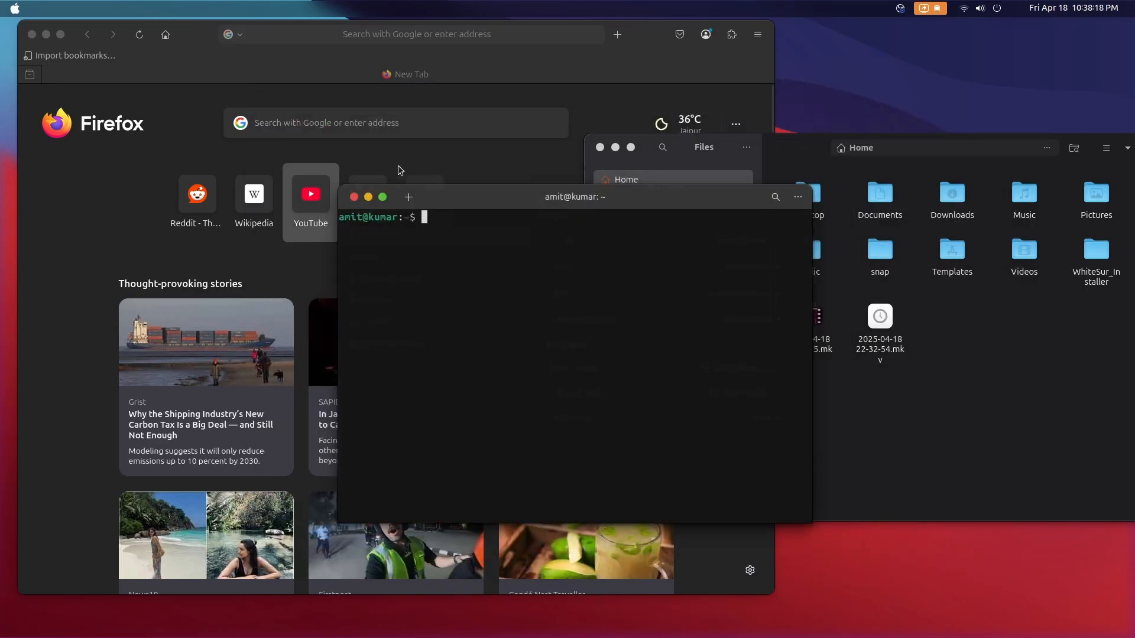
{"action": "left_click", "coordinate": [355, 193]}
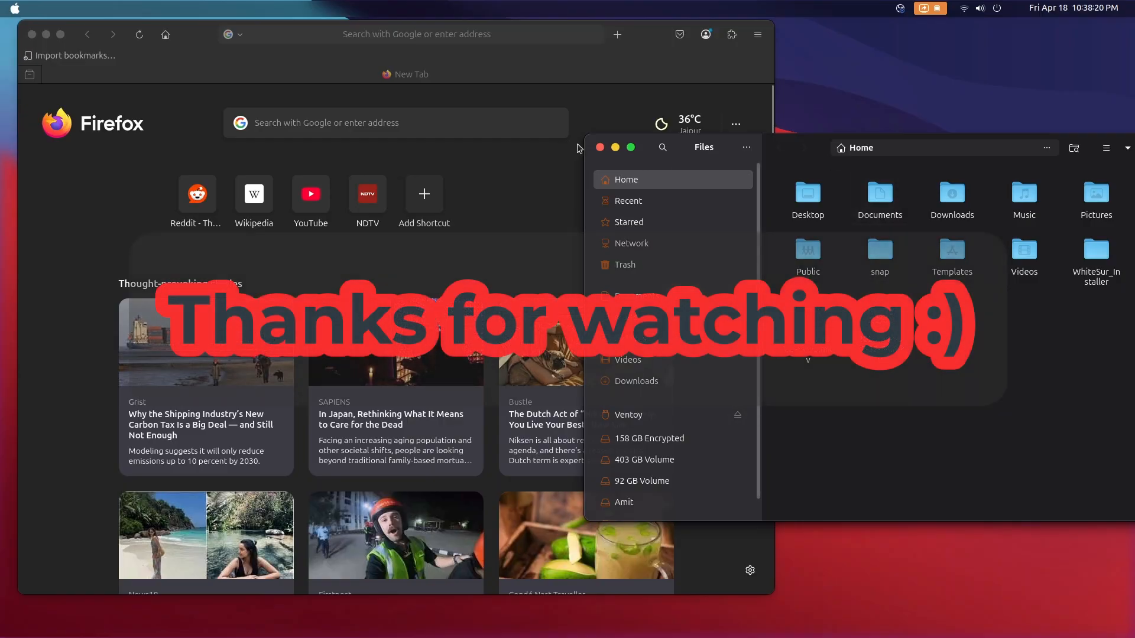
{"action": "left_click", "coordinate": [600, 147]}
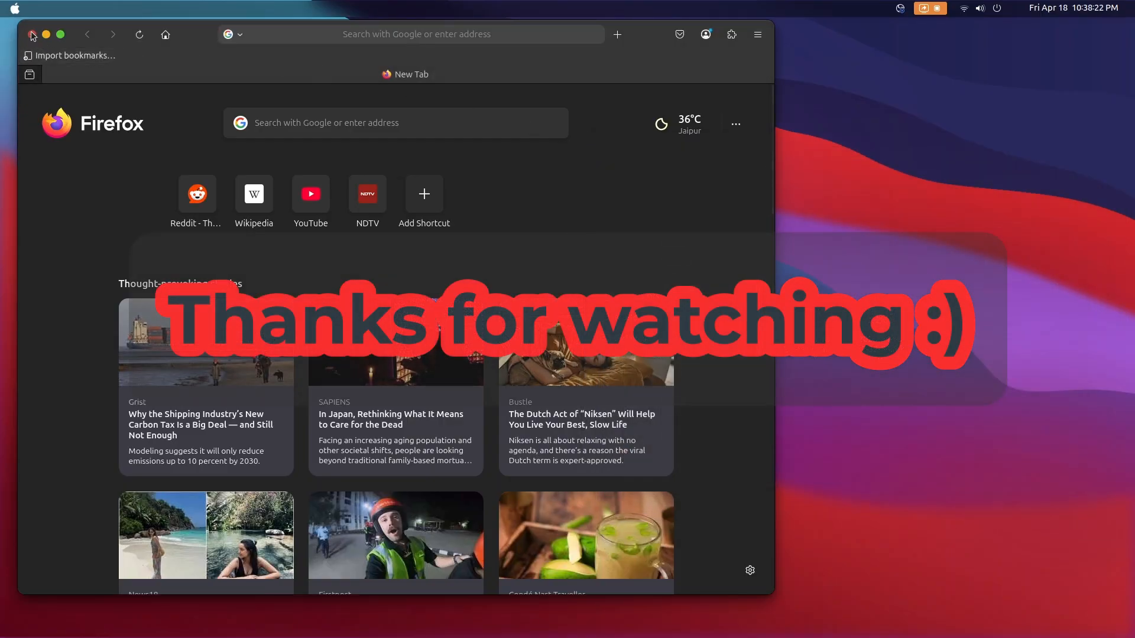